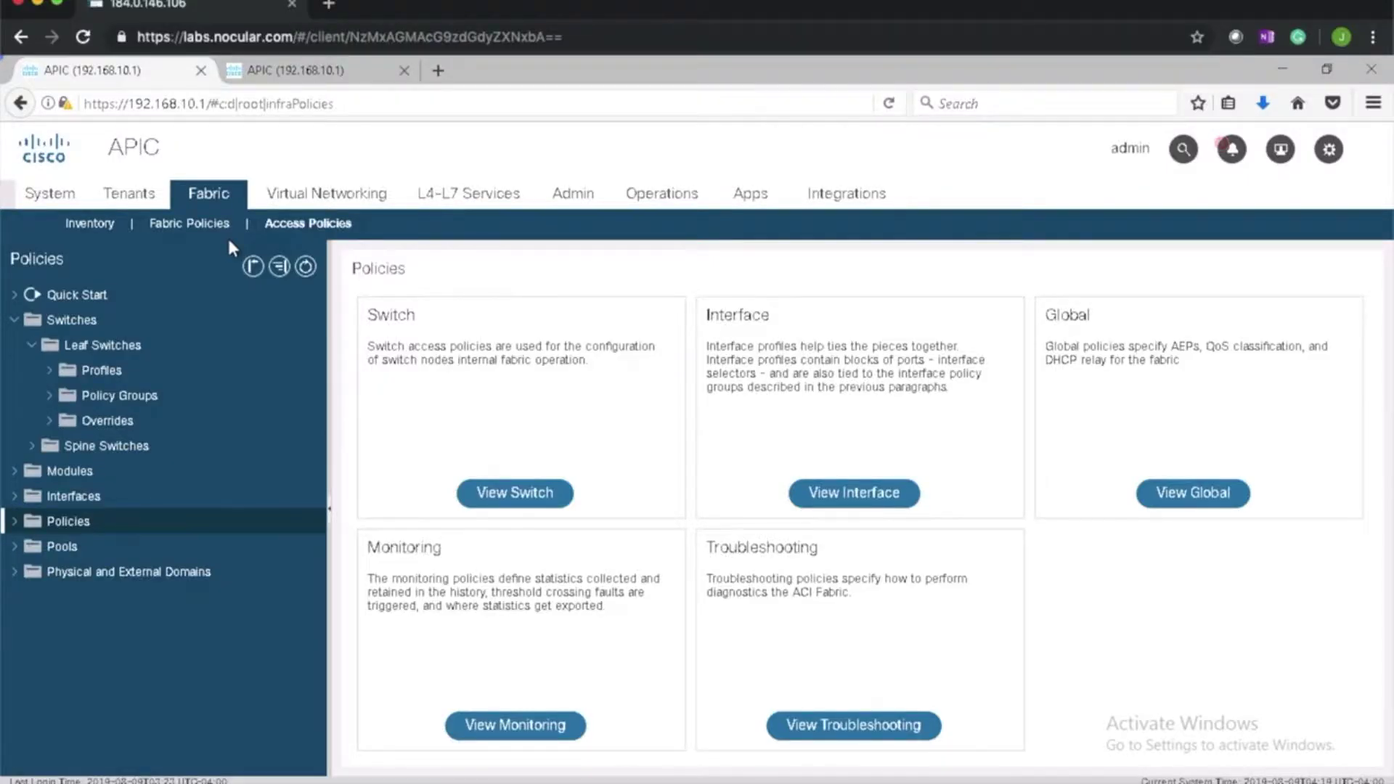
Expand the Policies folder in Fabric Access Policies to list its policy categories.
left_click(16, 523)
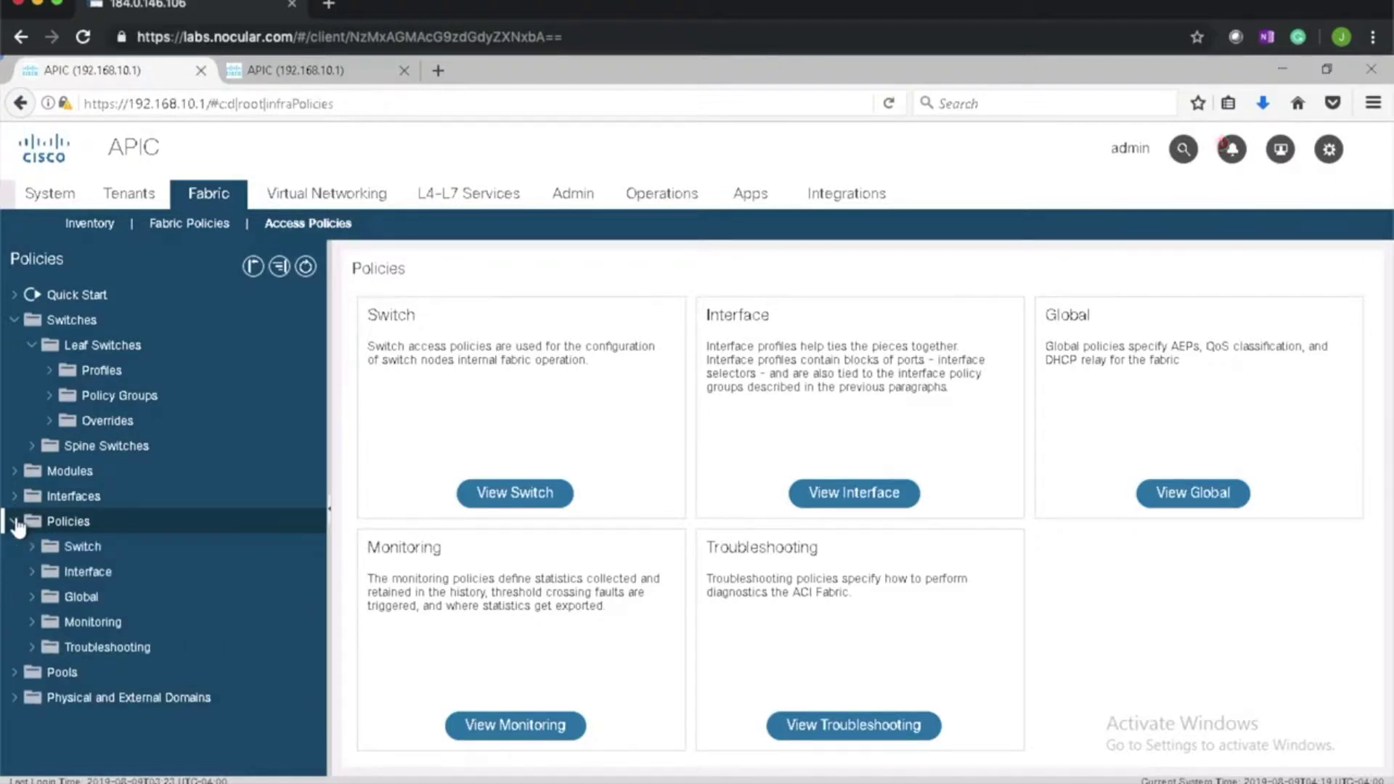
Expand Global policies and list the attachable access entity profiles.
left_click(32, 597)
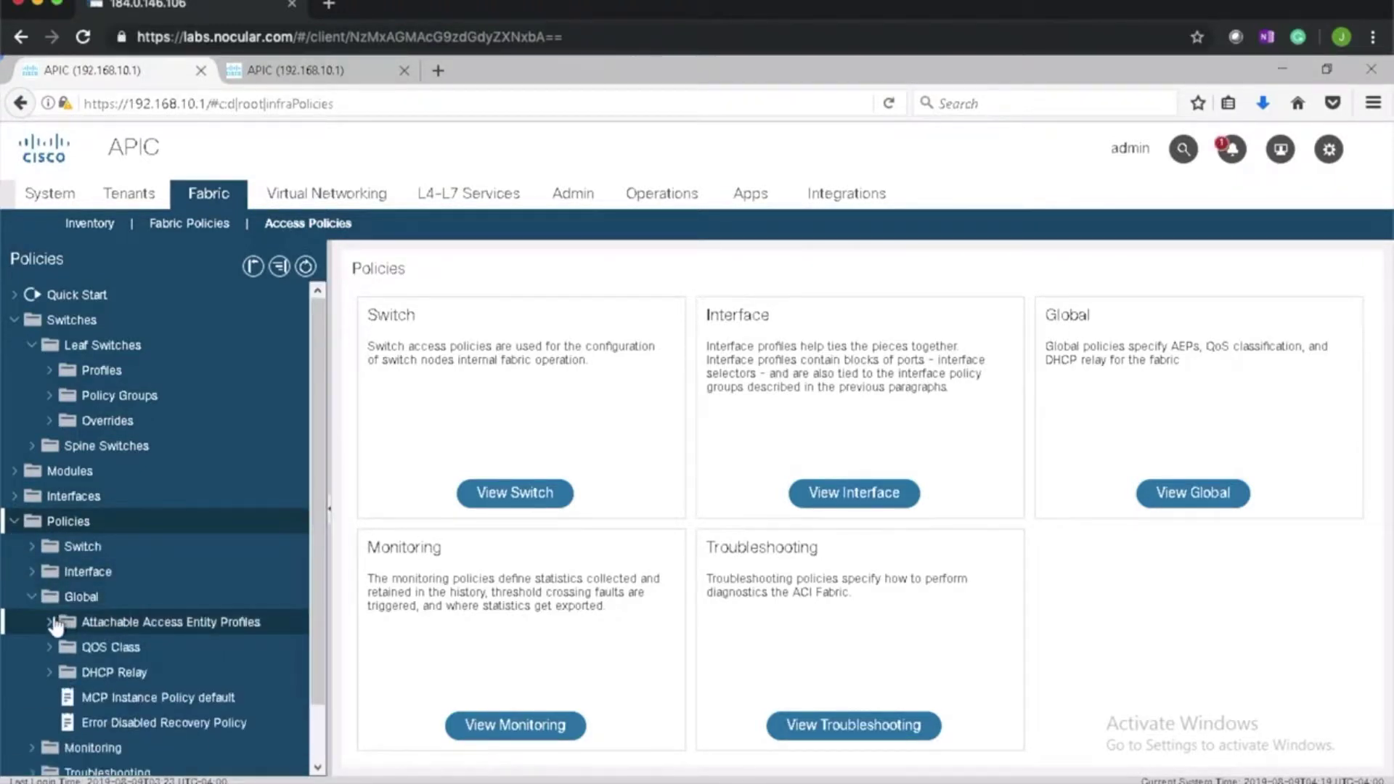
left_click(49, 621)
scroll(125, 591, "down", 3)
scroll(124, 591, "down", 5)
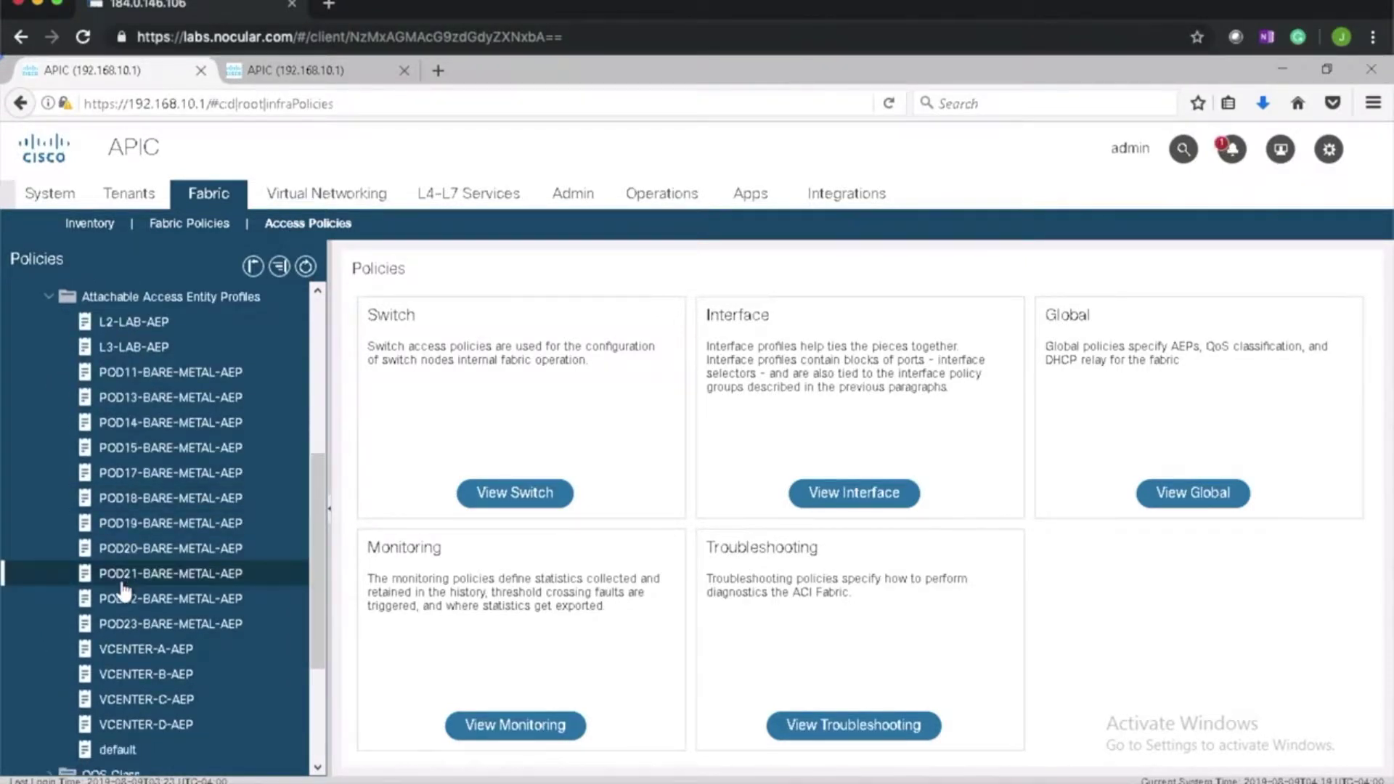
scroll(124, 591, "up", 6)
scroll(171, 585, "down", 3)
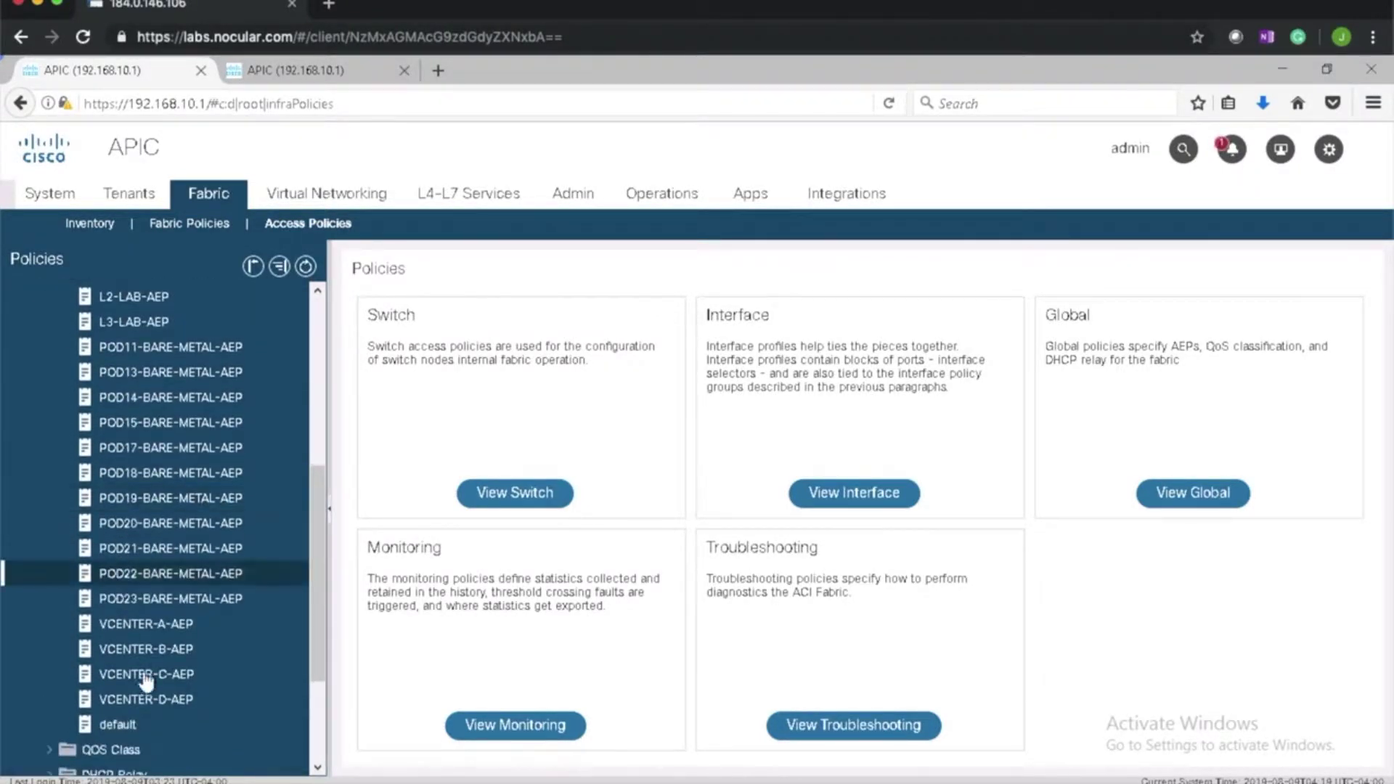
Review VCENTER-B-AEP's associated domains, then return to the full profiles list.
left_click(176, 651)
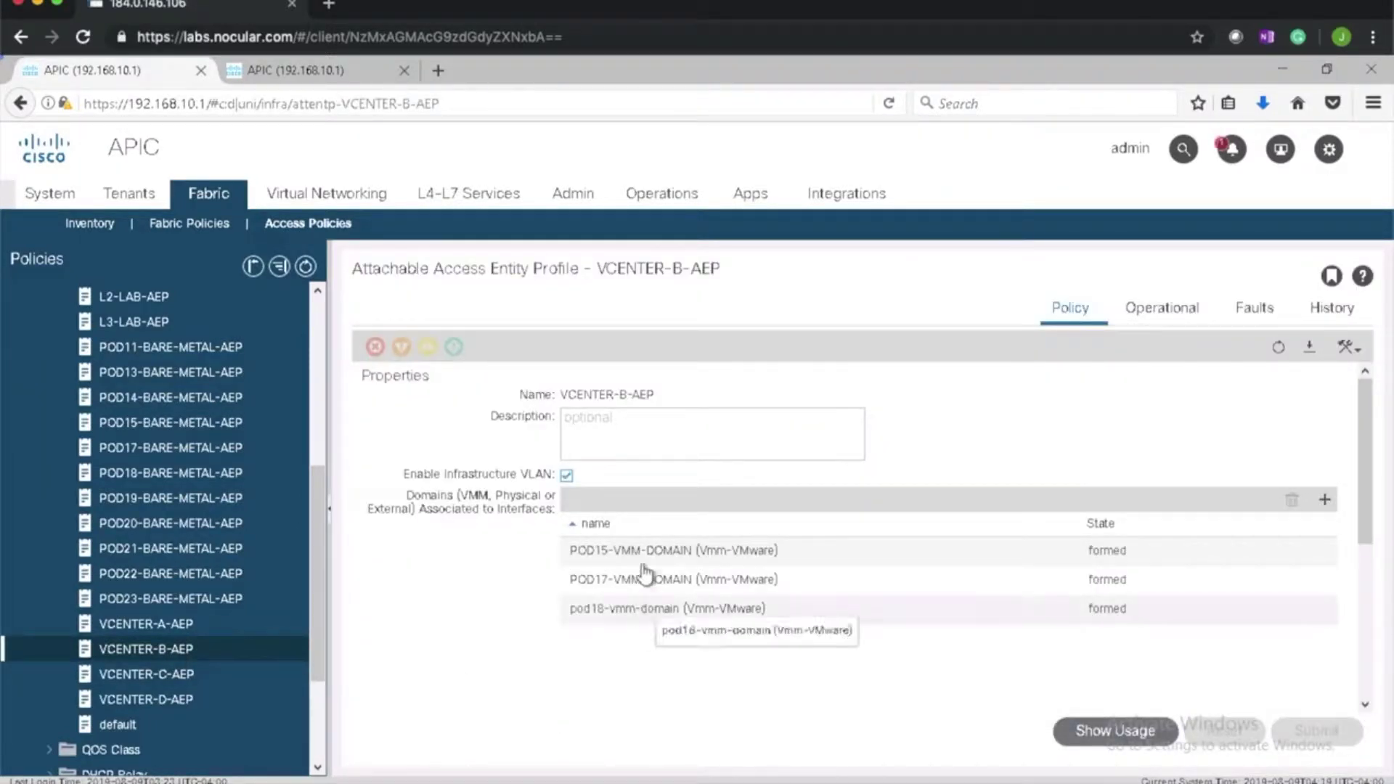
scroll(639, 639, "down", 5)
scroll(640, 638, "up", 5)
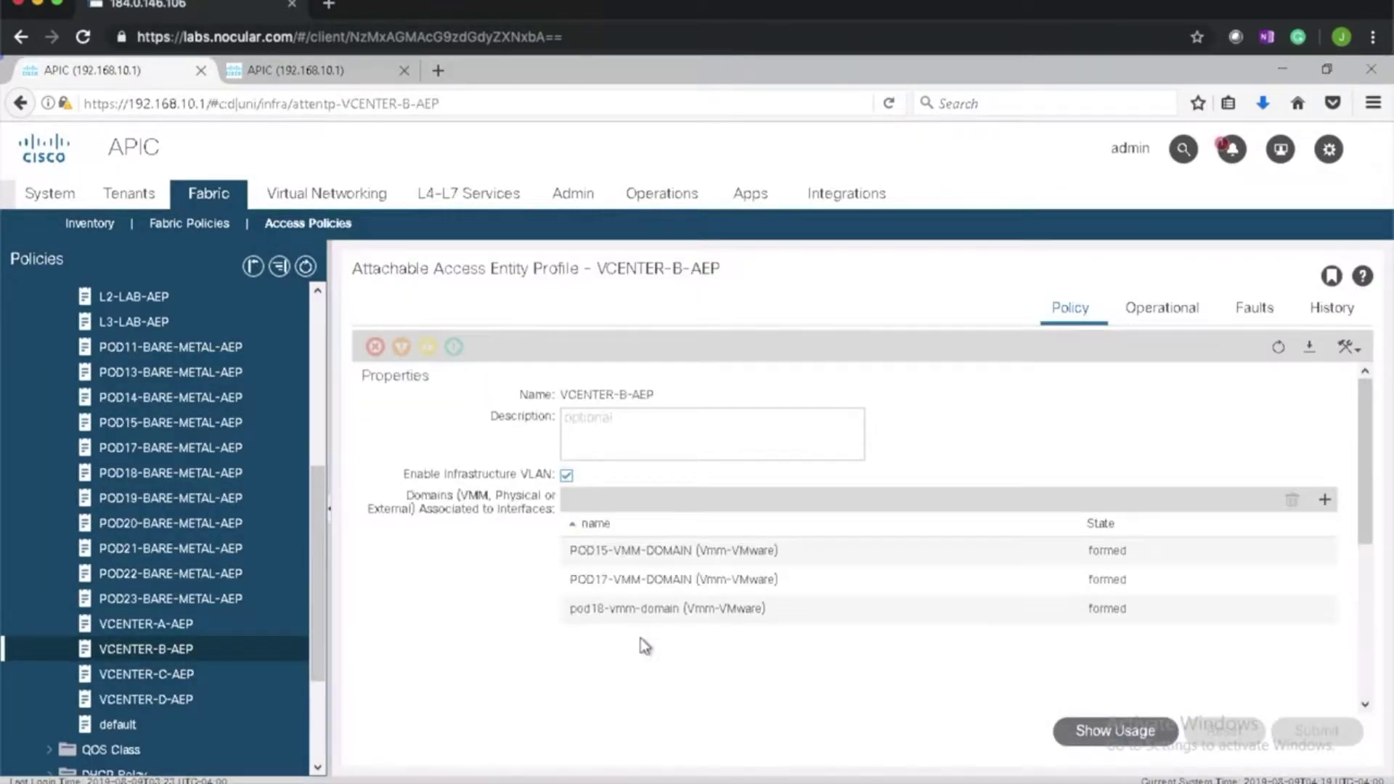
scroll(236, 580, "up", 3)
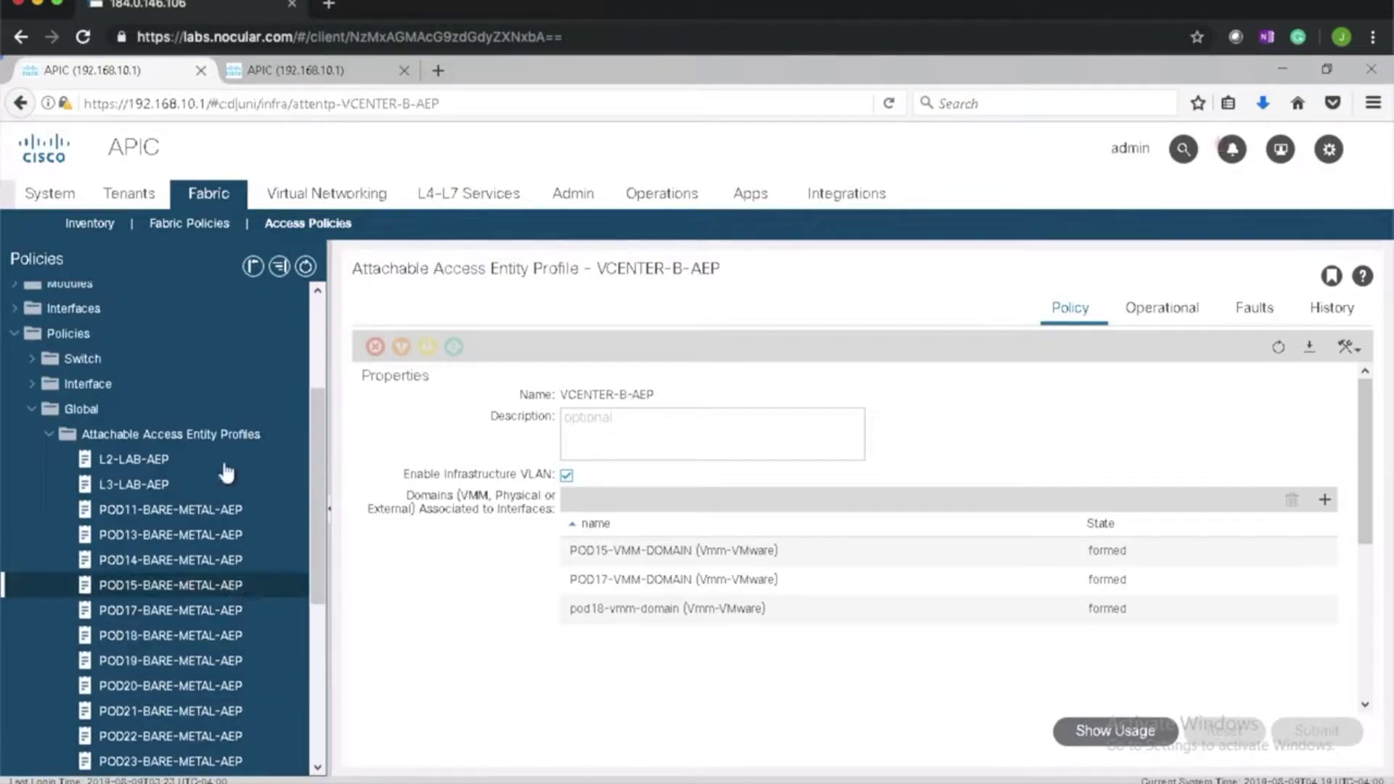
left_click(207, 435)
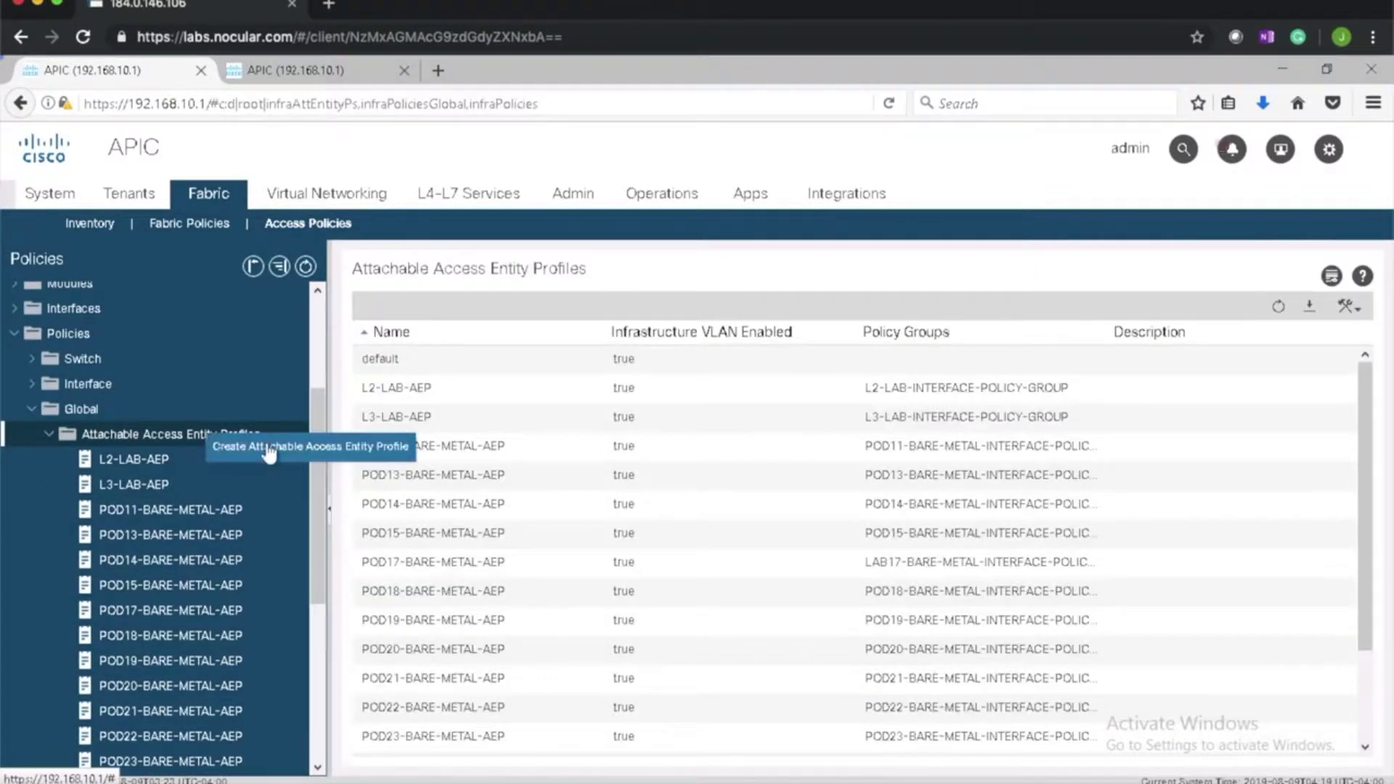
left_click(269, 450)
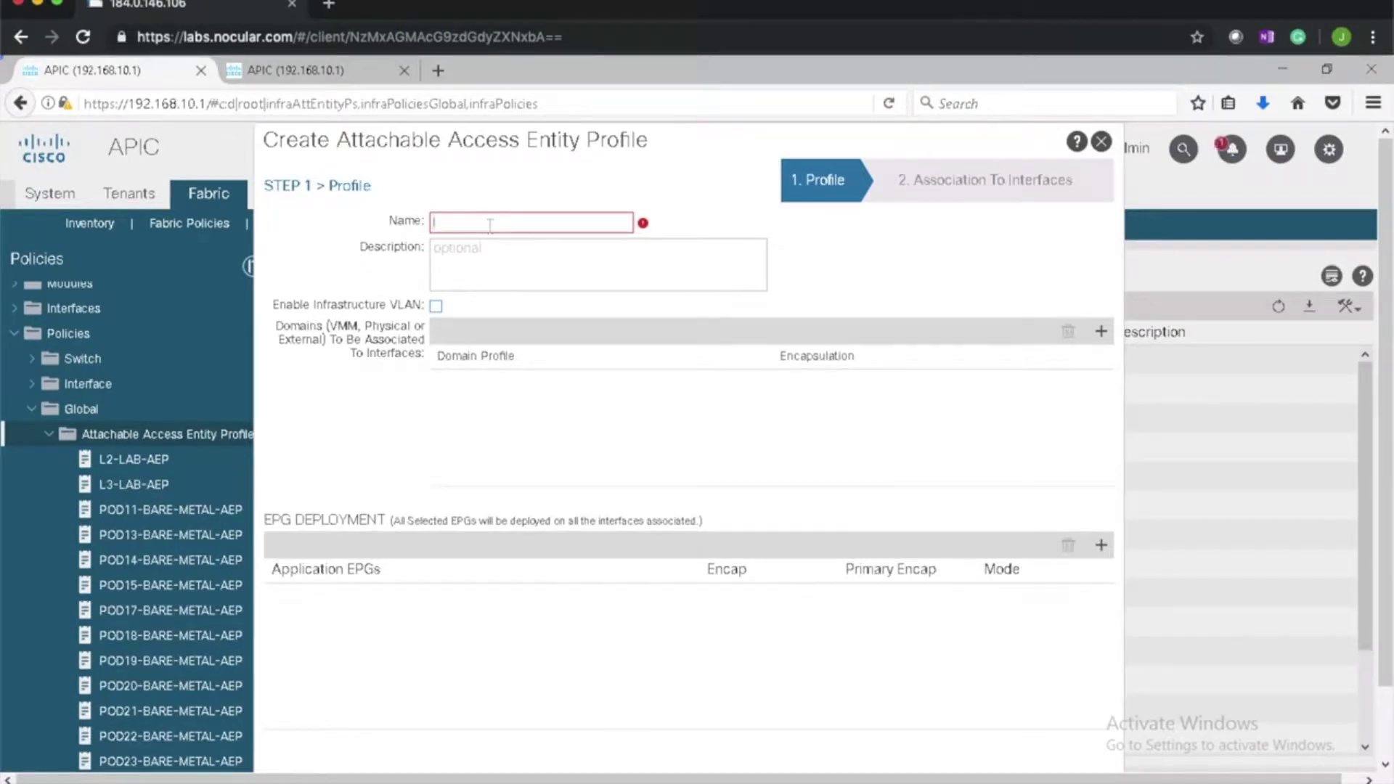
type("VCENTER")
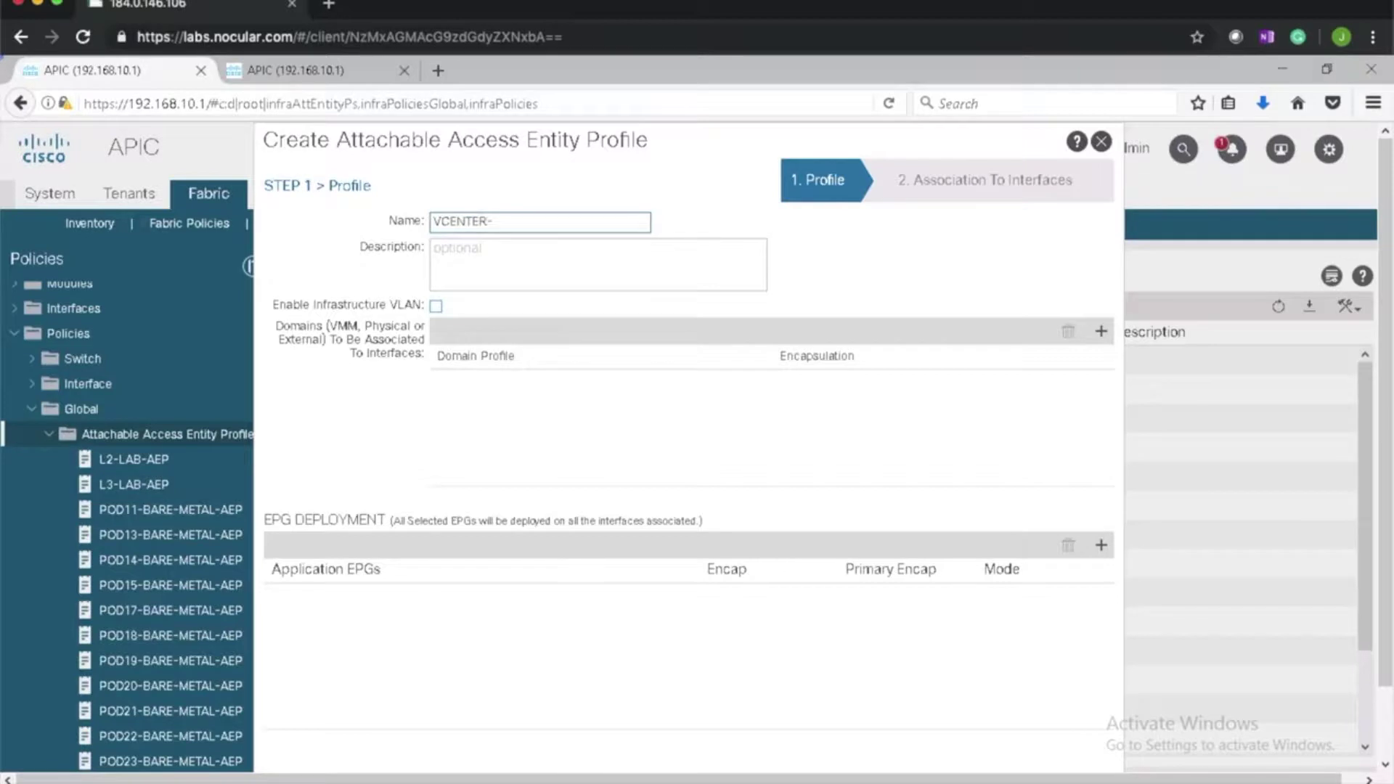
type("-B-AEP")
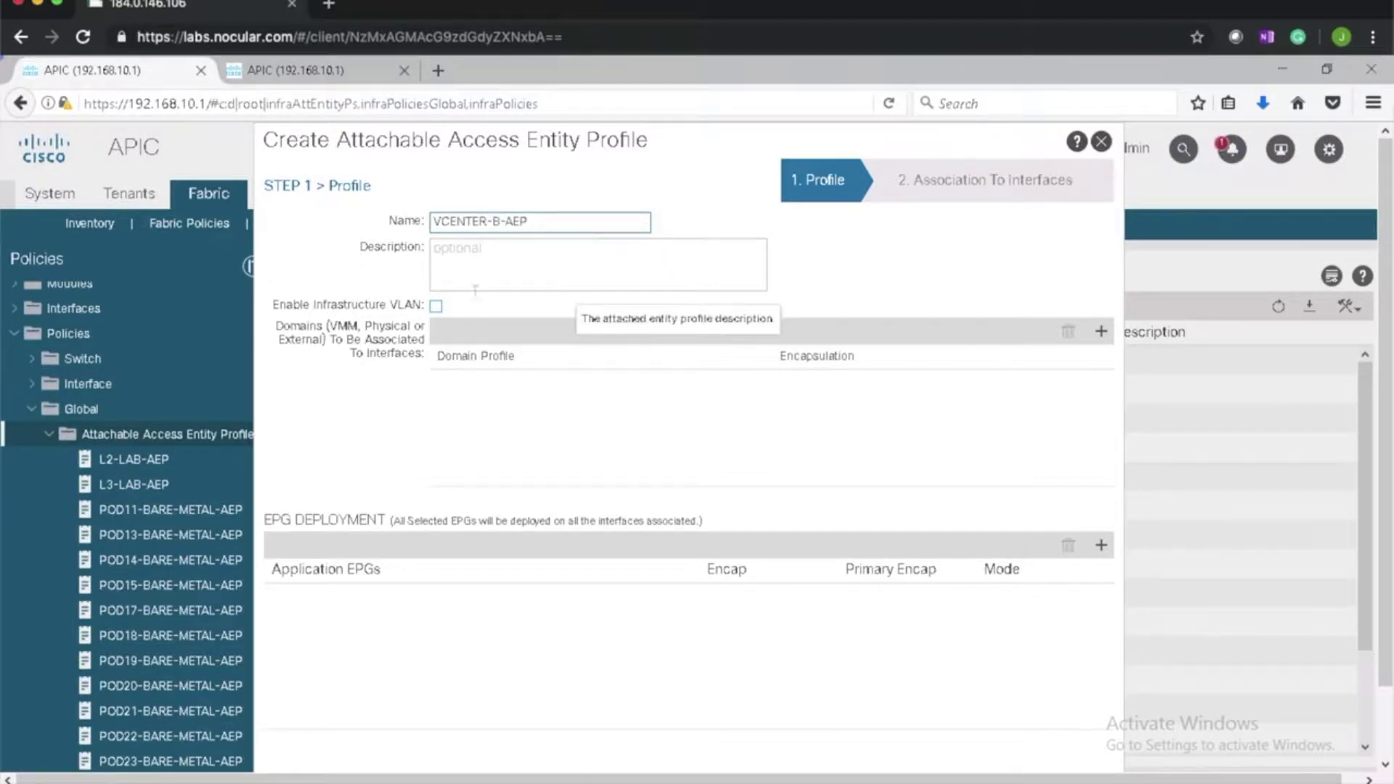
left_click(435, 306)
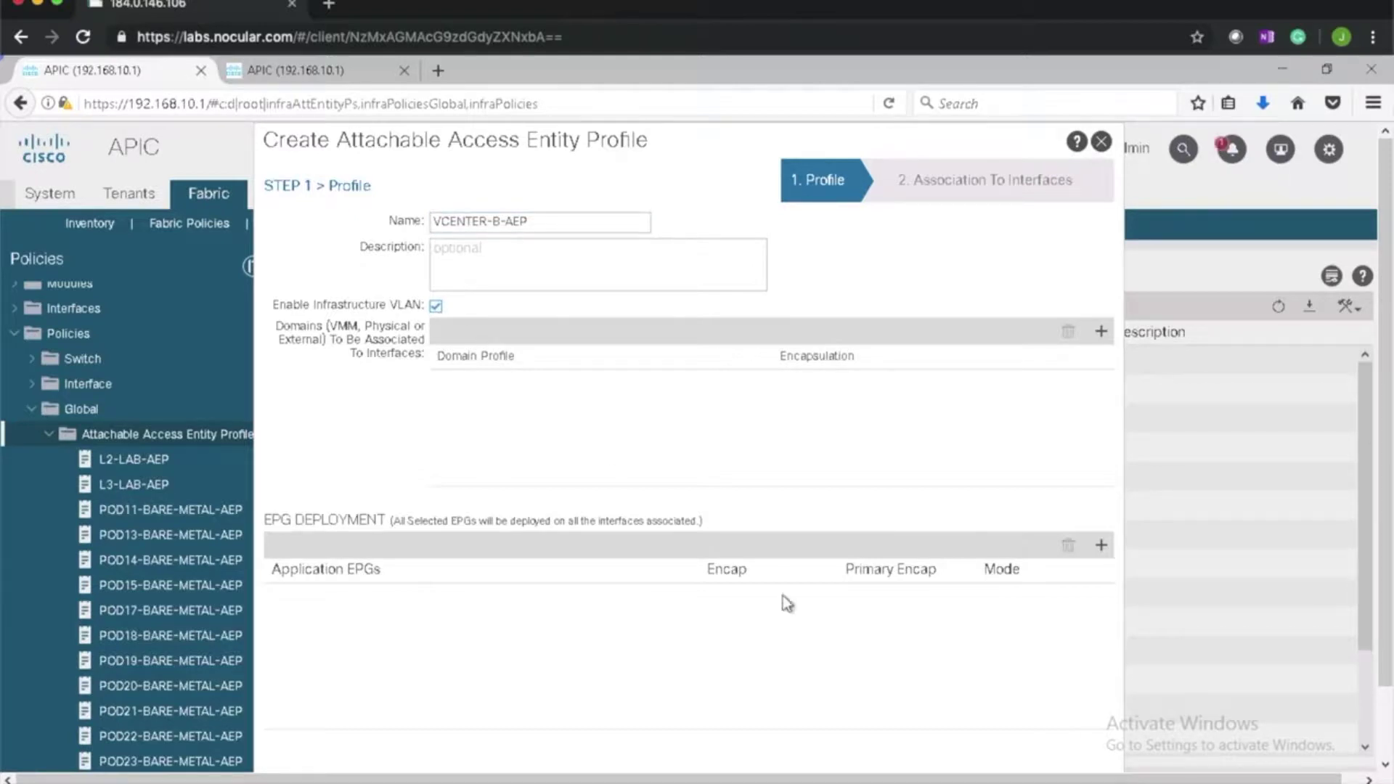
scroll(797, 610, "down", 2)
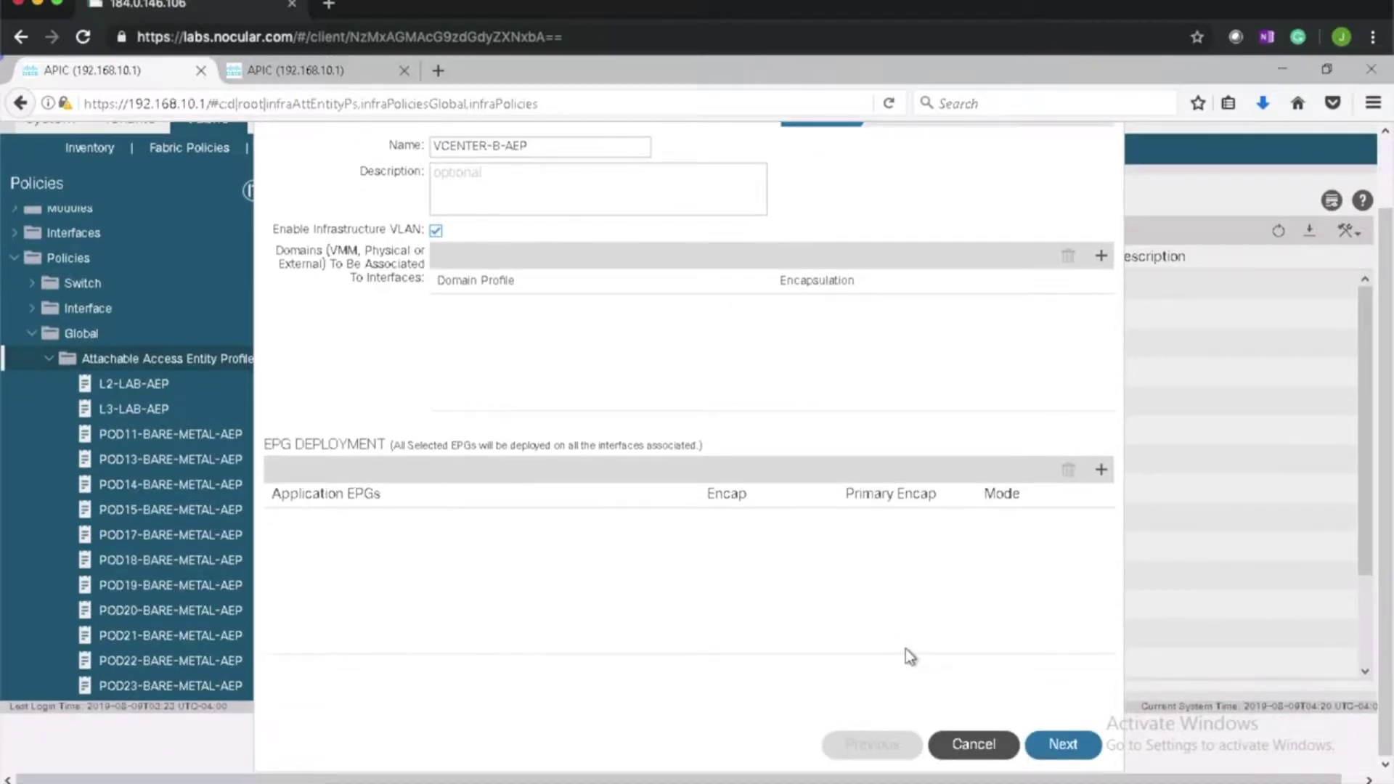
left_click(1062, 744)
scroll(942, 636, "up", 2)
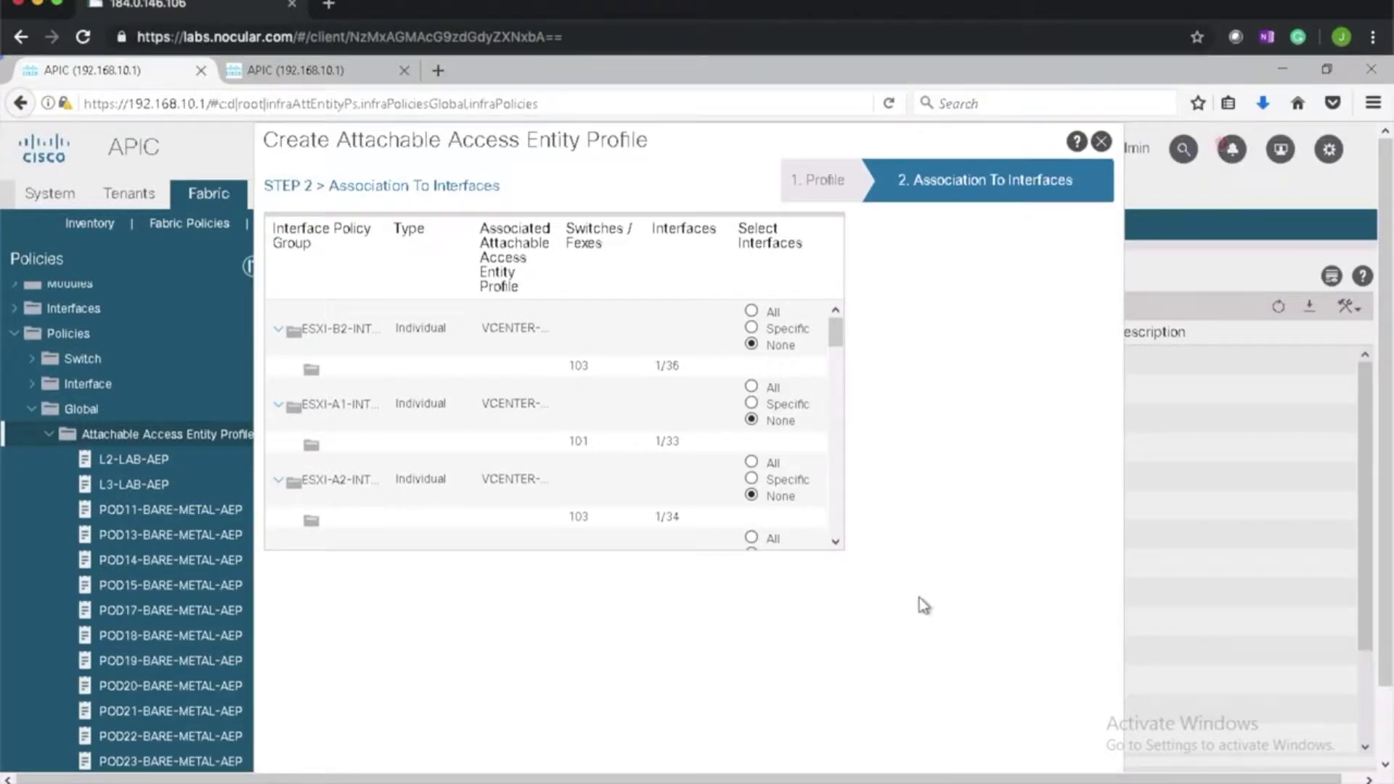
scroll(919, 598, "down", 2)
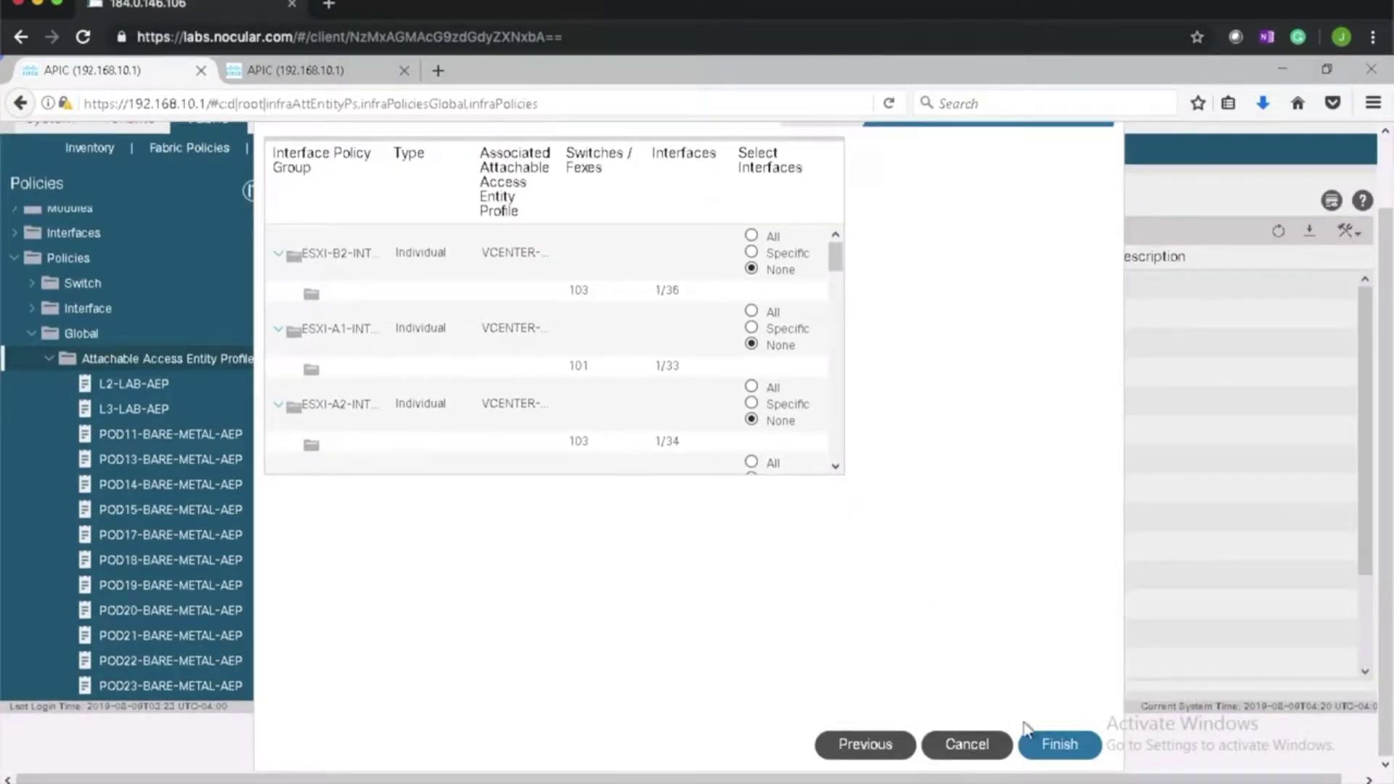
scroll(590, 383, "down", 2)
scroll(591, 385, "down", 6)
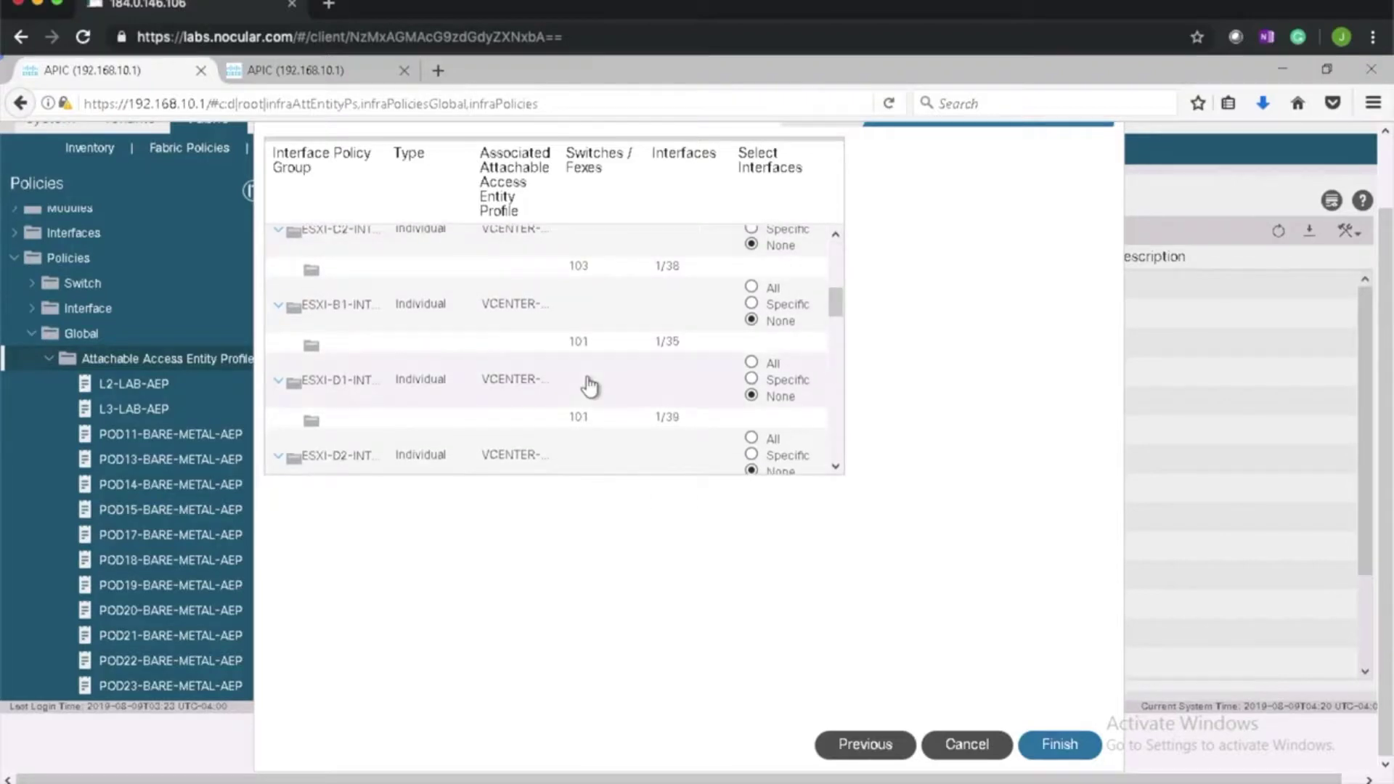
scroll(589, 385, "up", 5)
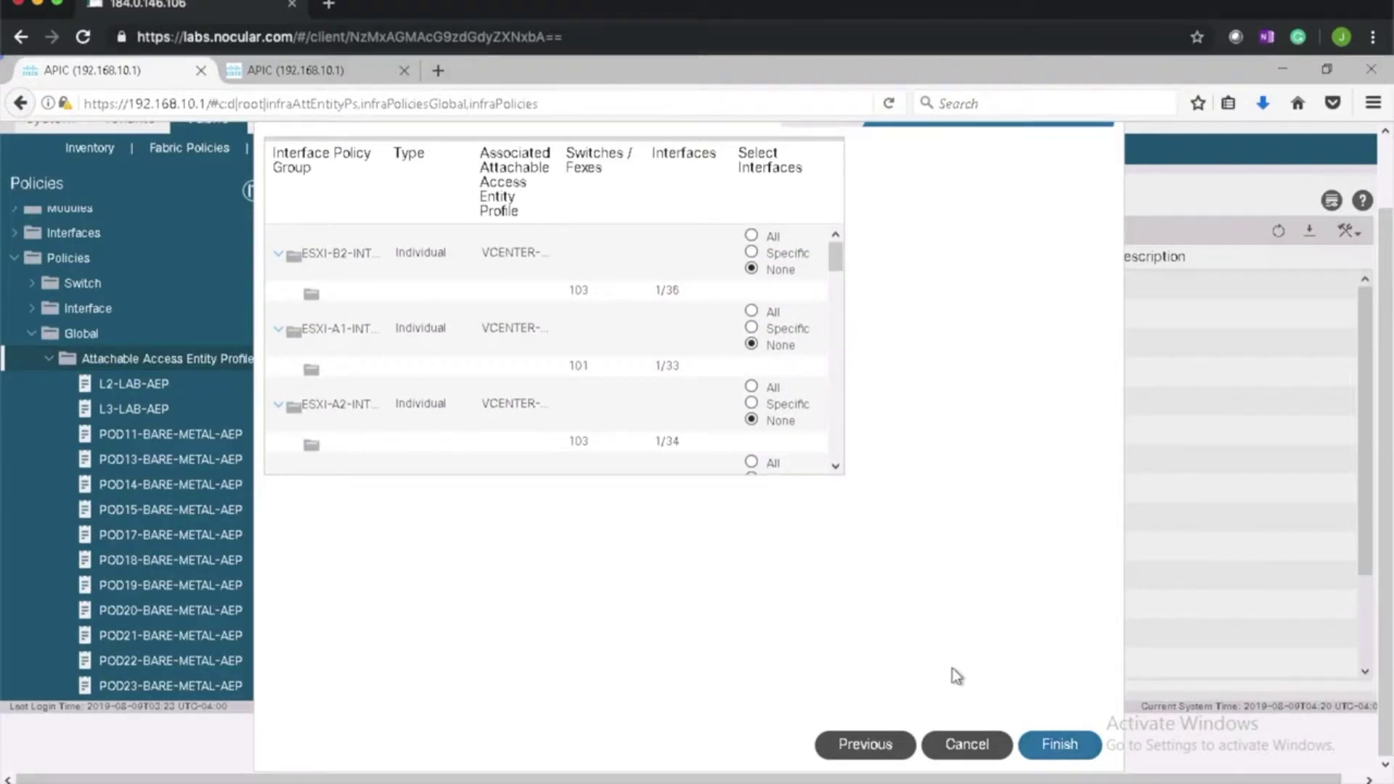
left_click(967, 748)
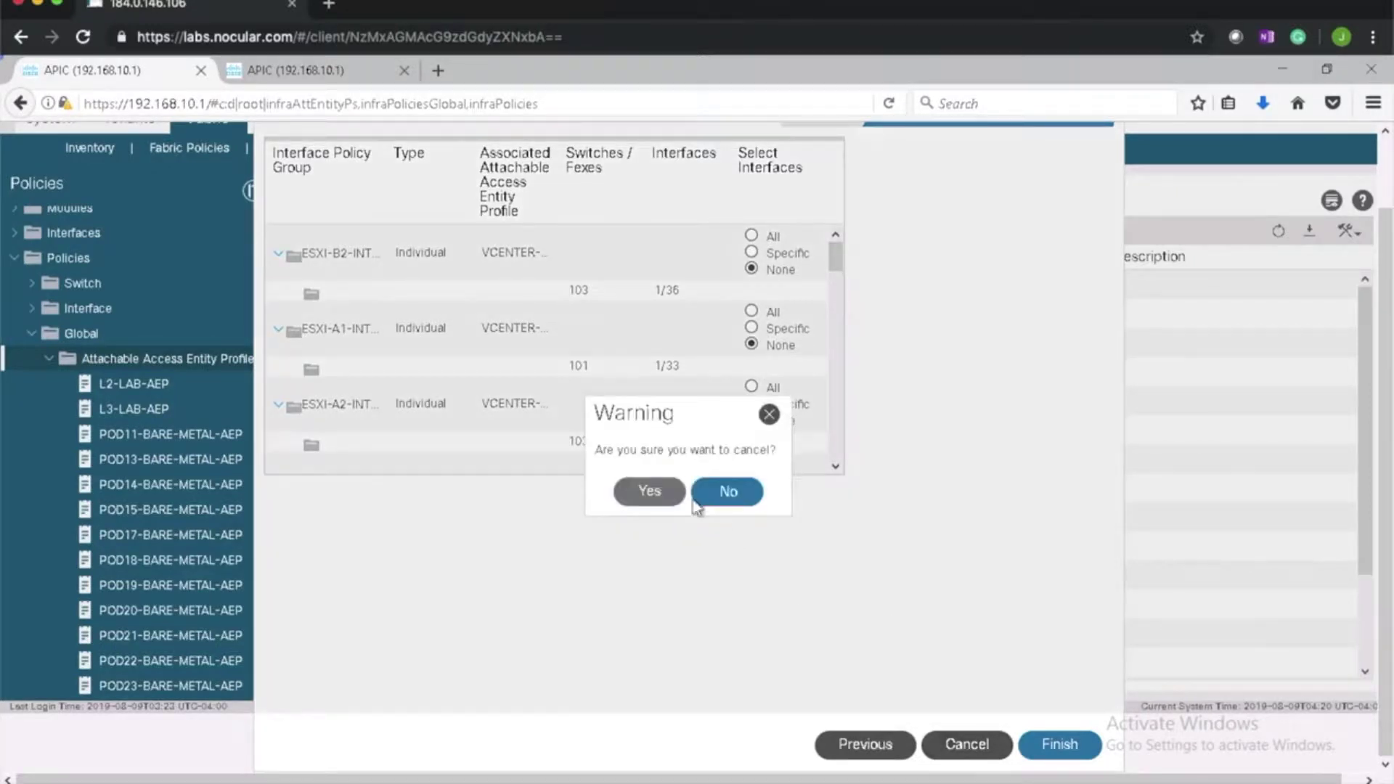
left_click(658, 496)
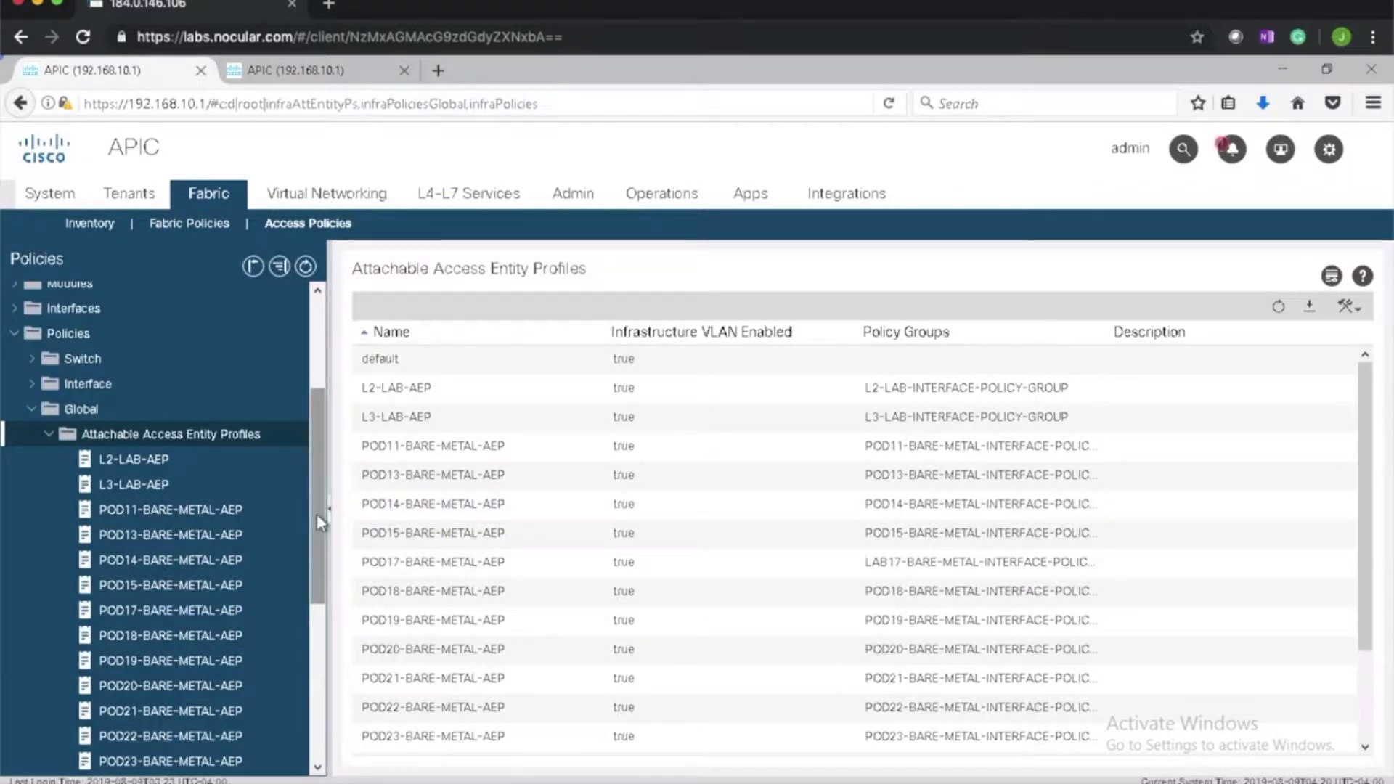
scroll(318, 516, "down", 3)
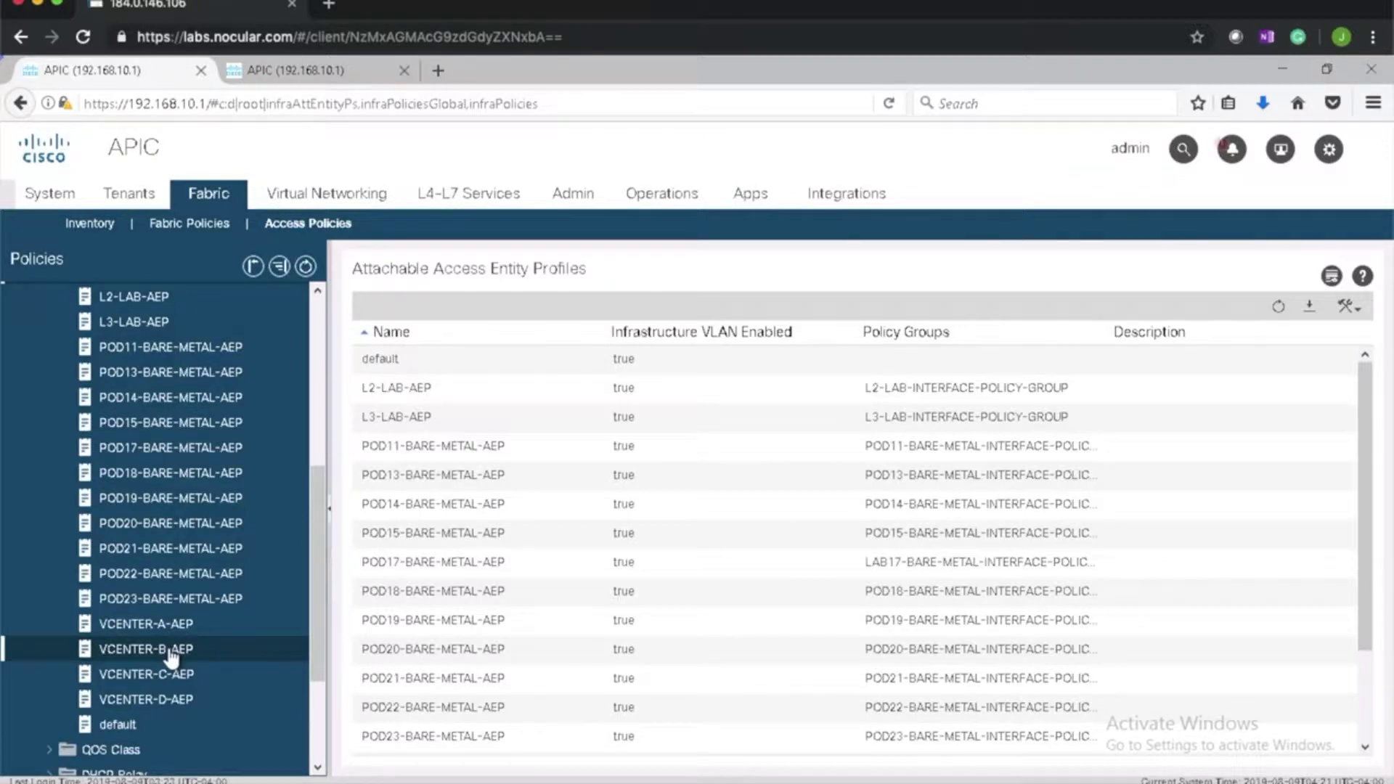
Add POD16-VMM-DOMAIN (Vmm-VMware) to VCENTER-B-AEP's domains and update the profile.
left_click(171, 653)
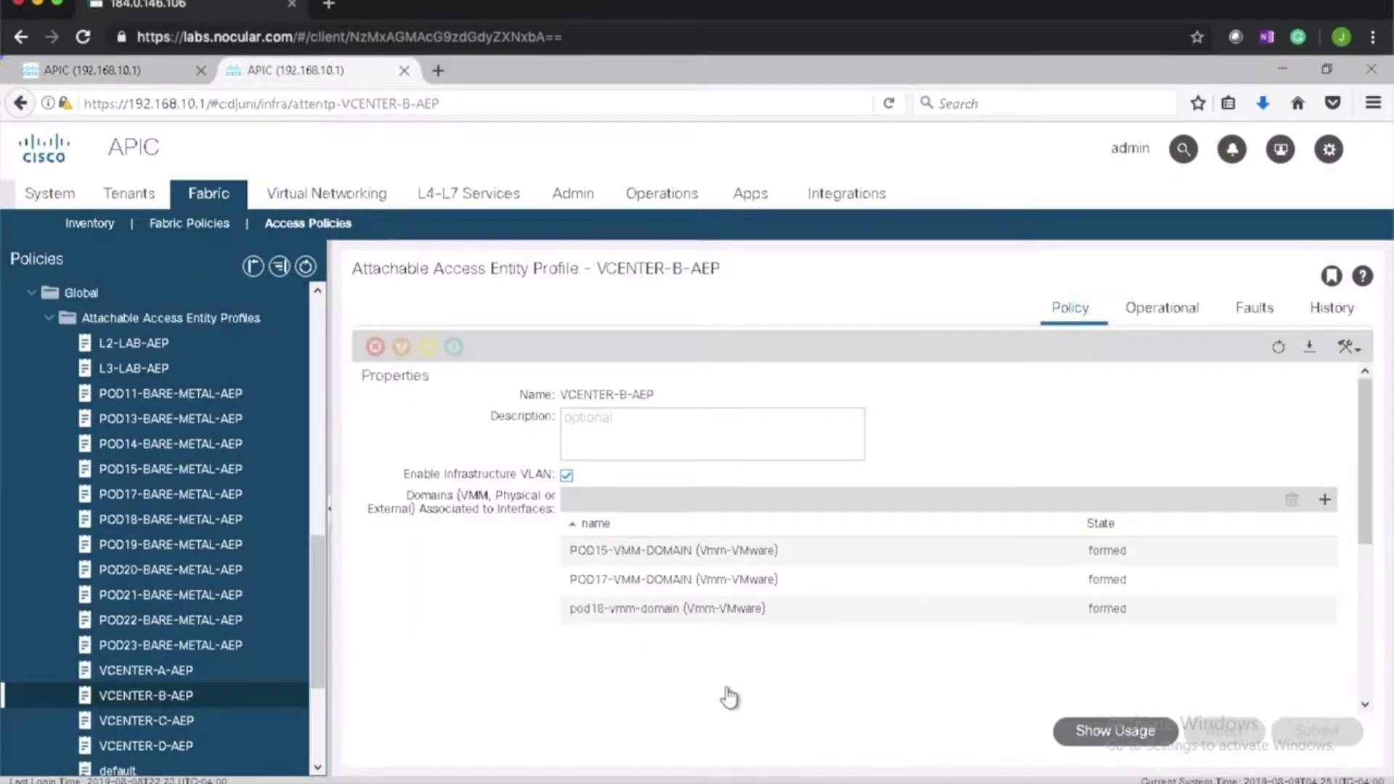
left_click(1325, 501)
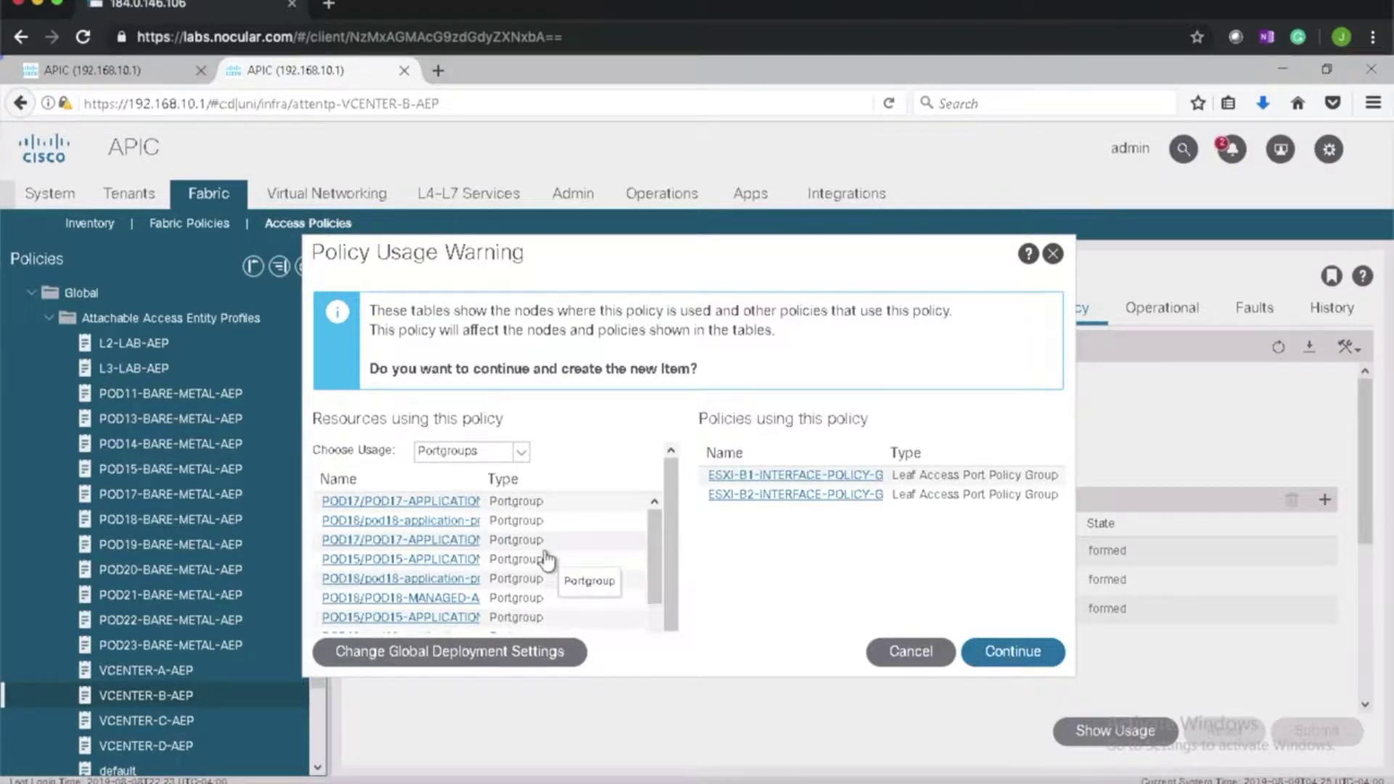
left_click(1013, 651)
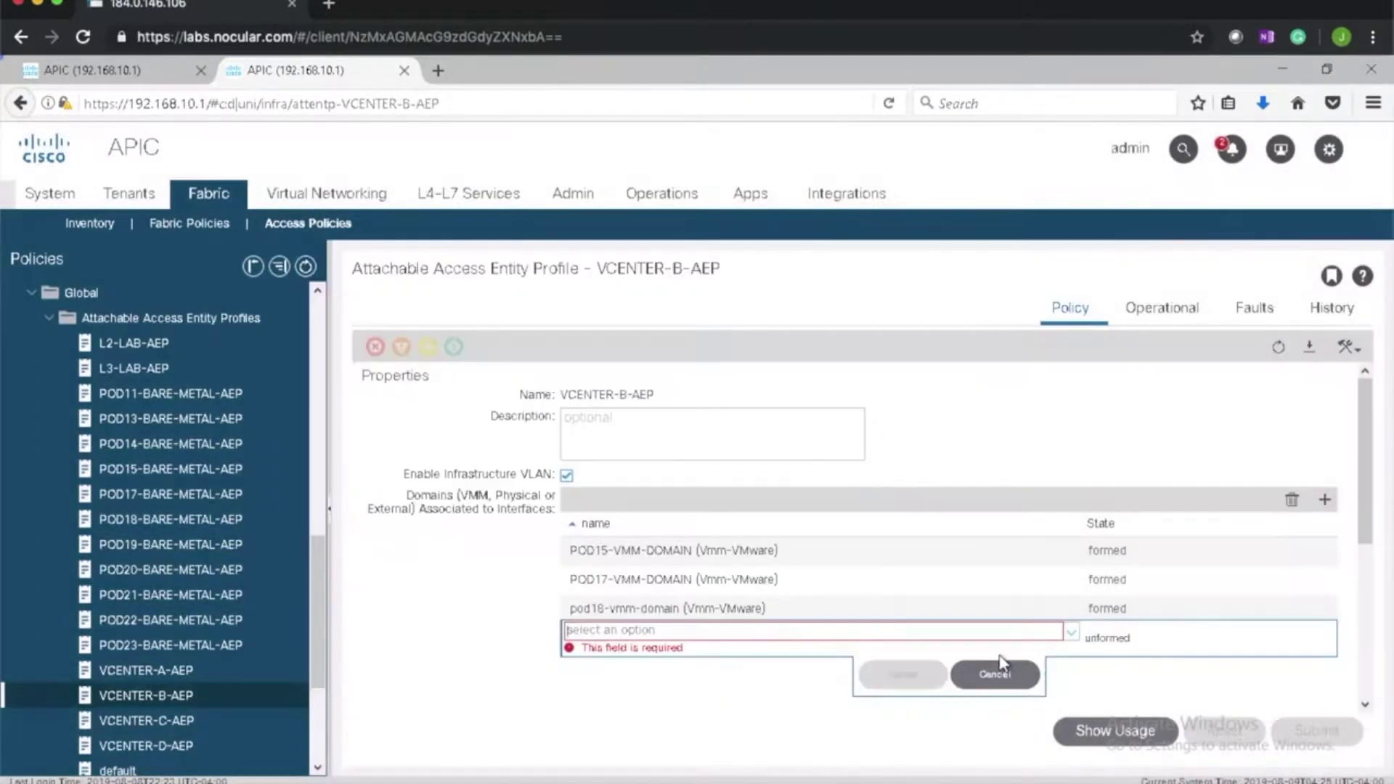
left_click(895, 638)
scroll(794, 533, "down", 5)
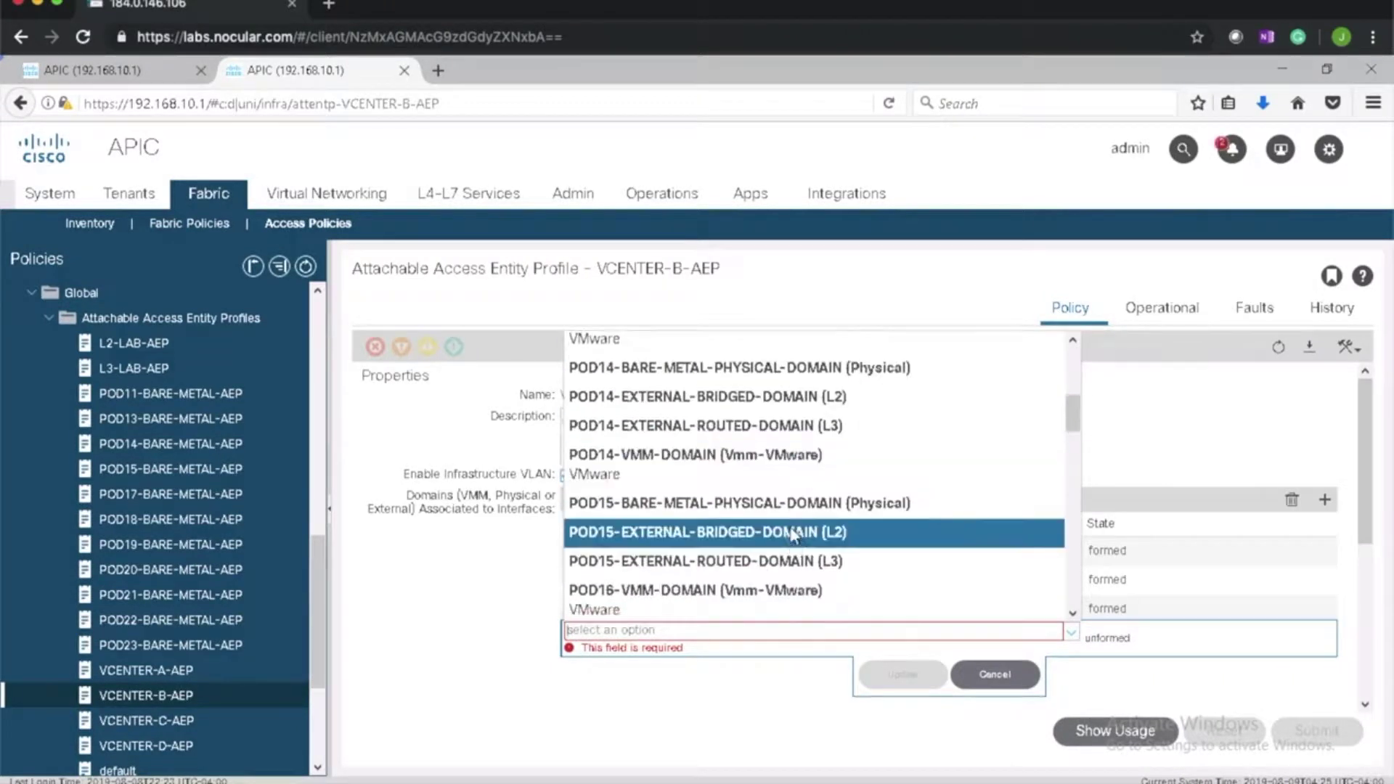
left_click(655, 513)
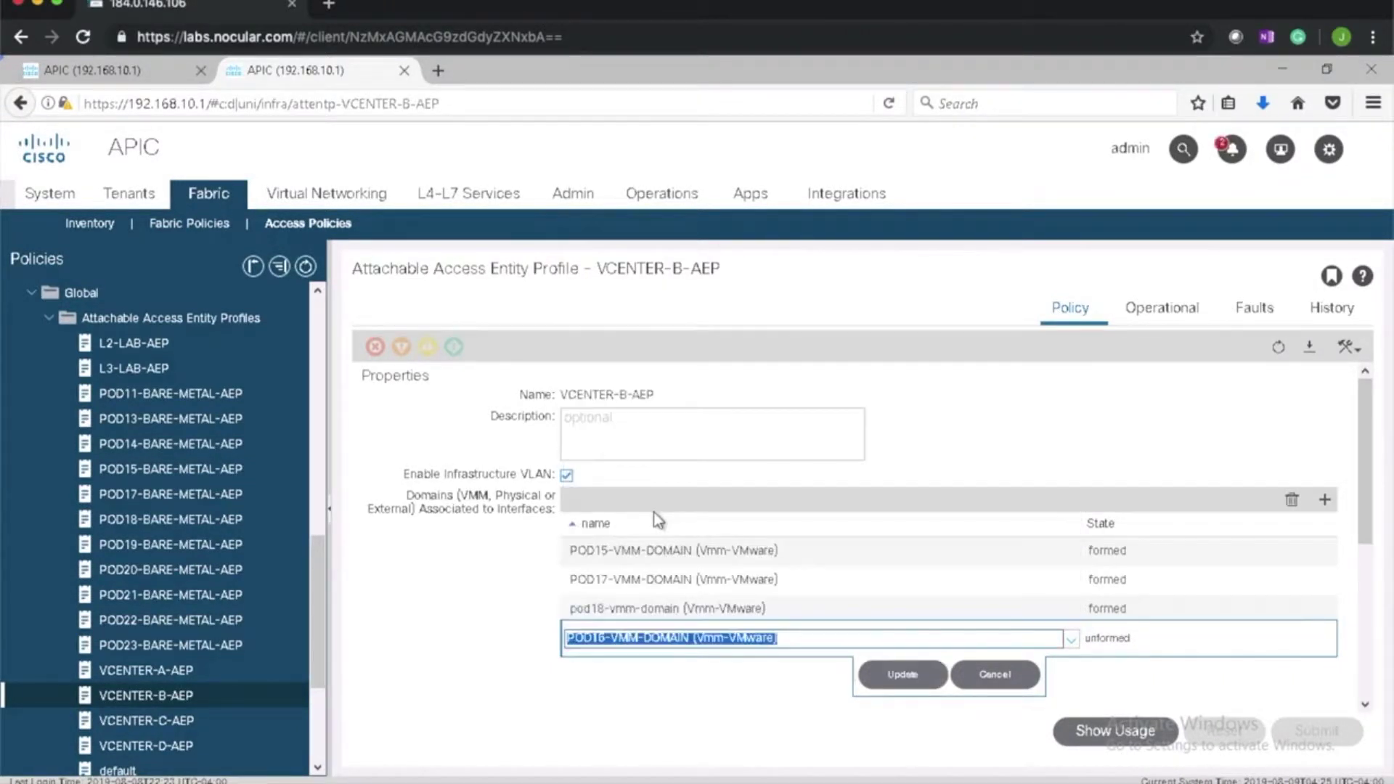
left_click(901, 677)
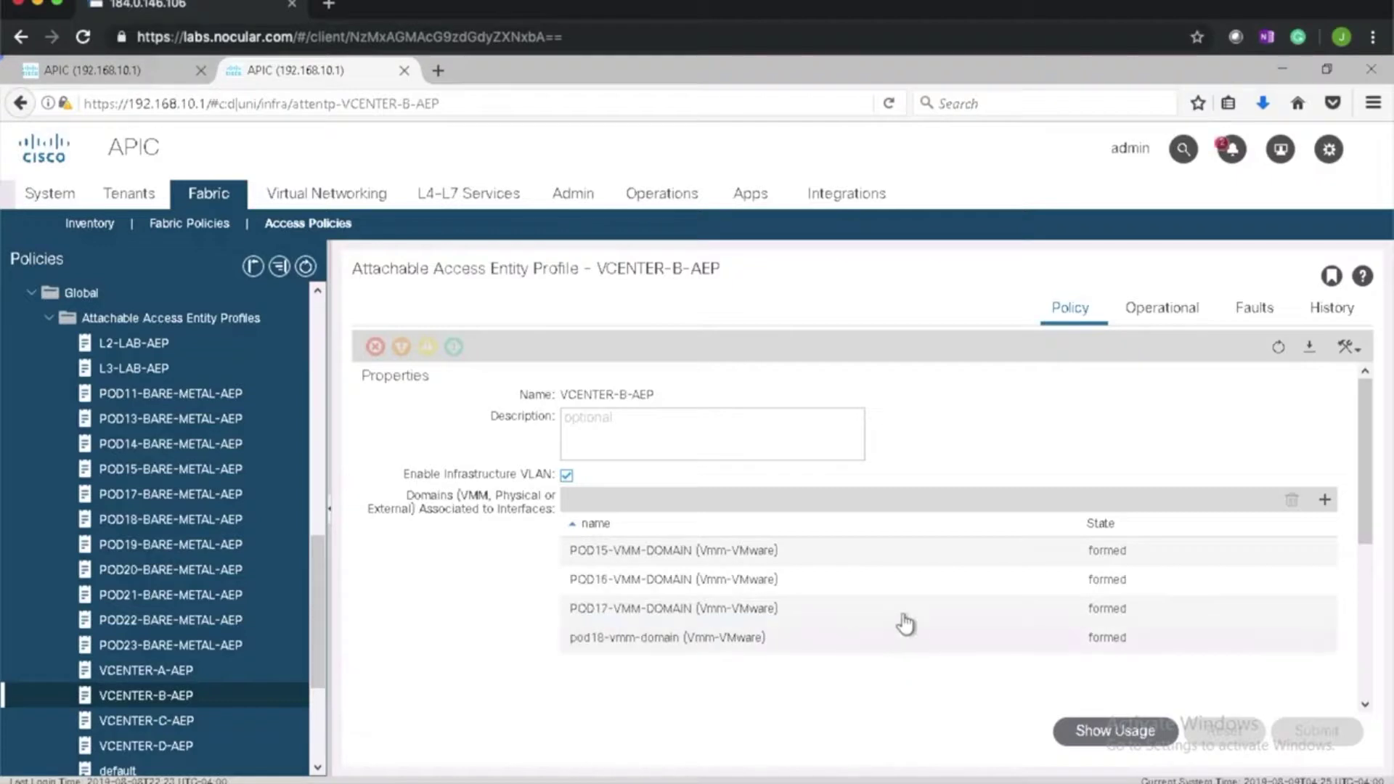
Check the updated domain list, then bring up the VMware VMM domain inventory.
scroll(907, 622, "down", 5)
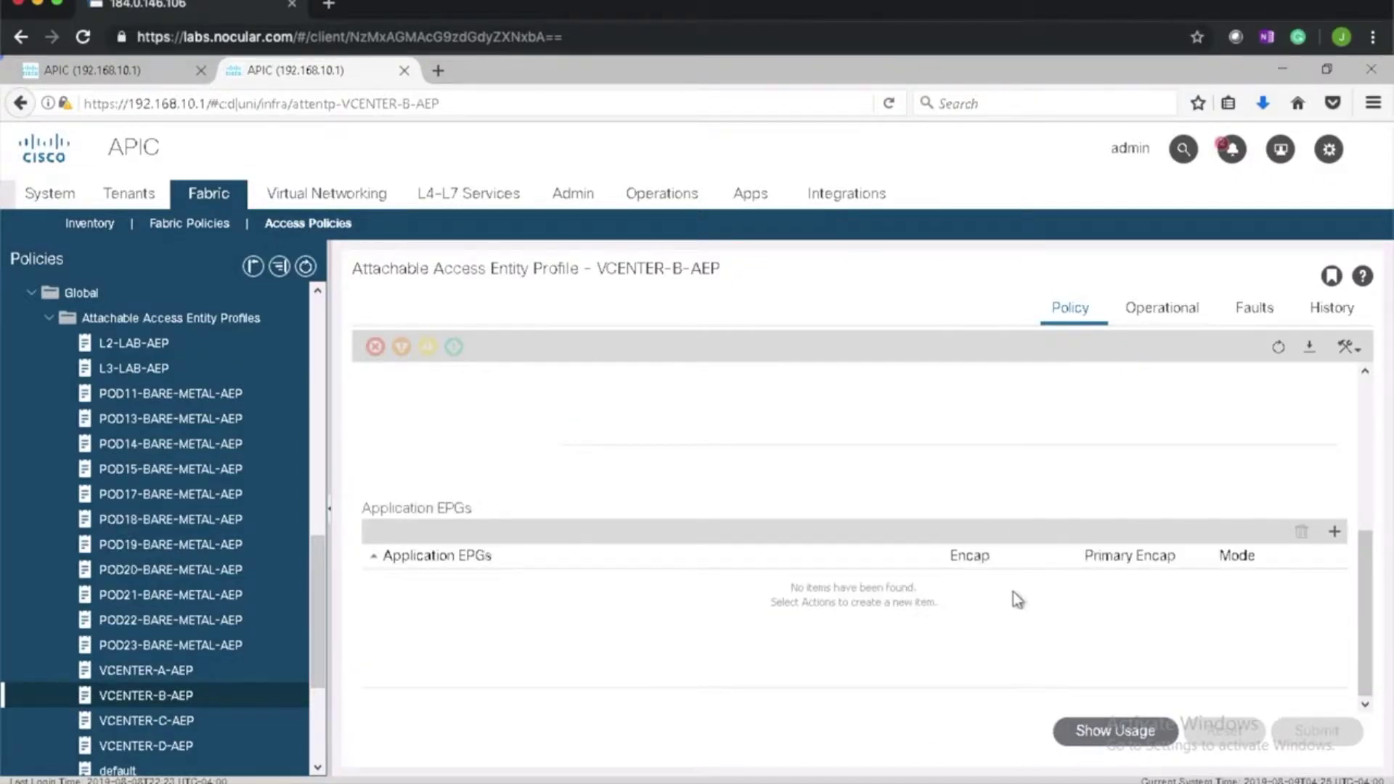
scroll(912, 535, "up", 5)
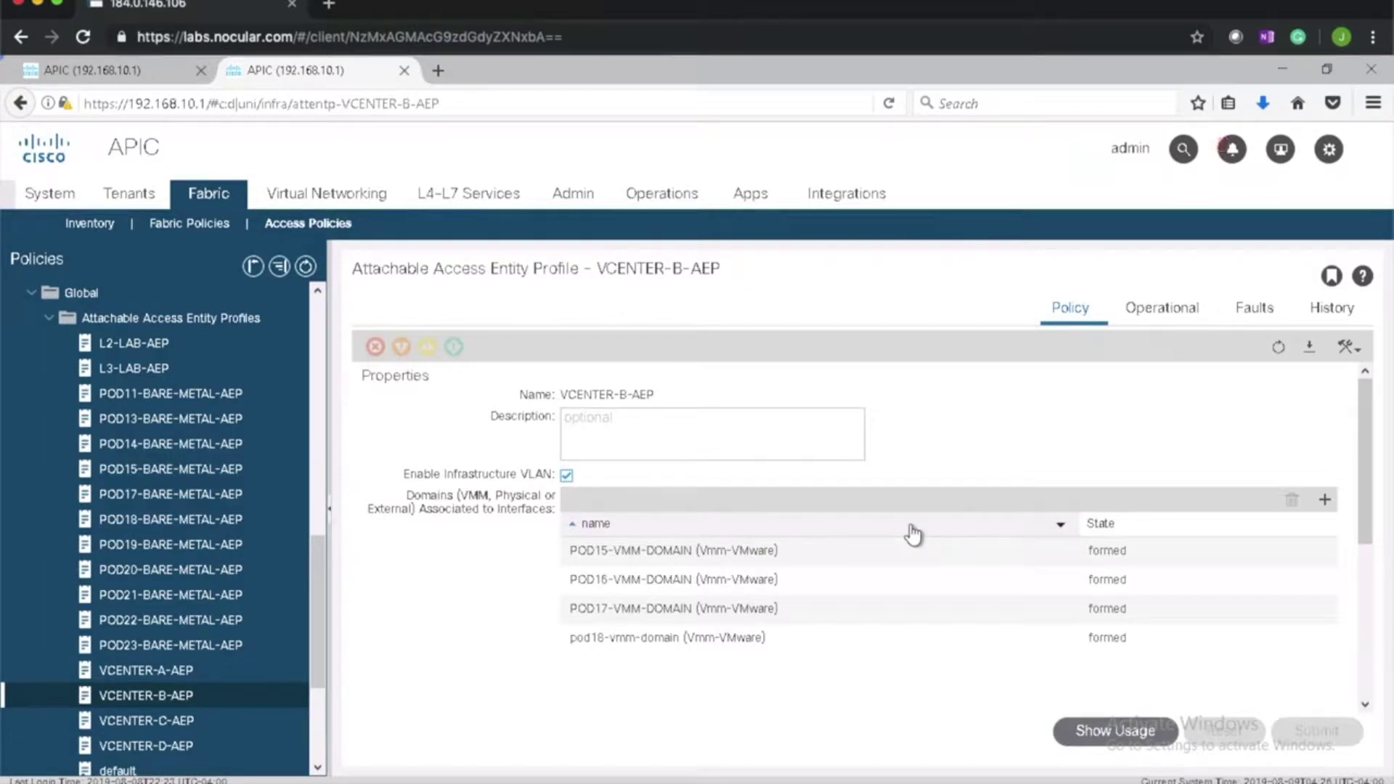
left_click(331, 200)
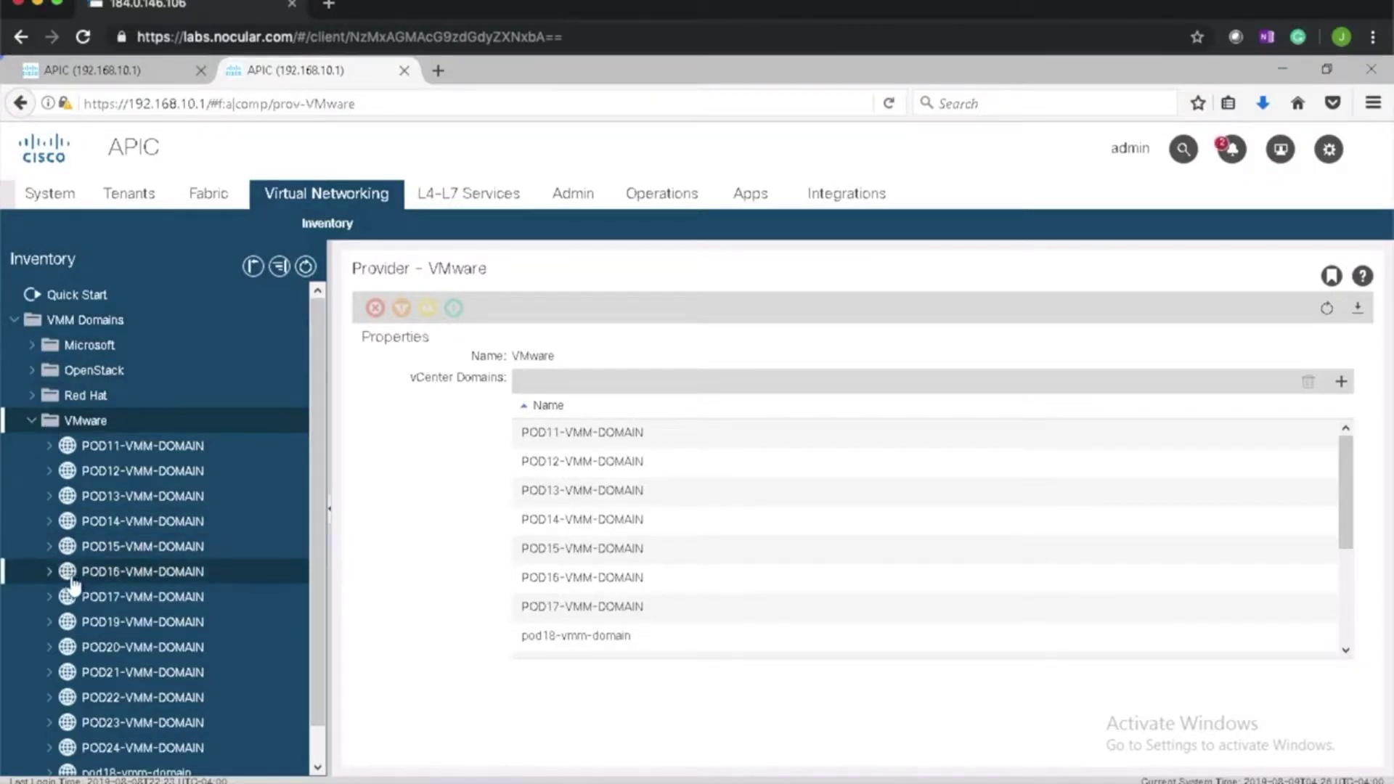
Open POD16-VMM-DOMAIN and create its VSwitch policy container, acknowledging the warning.
left_click(49, 571)
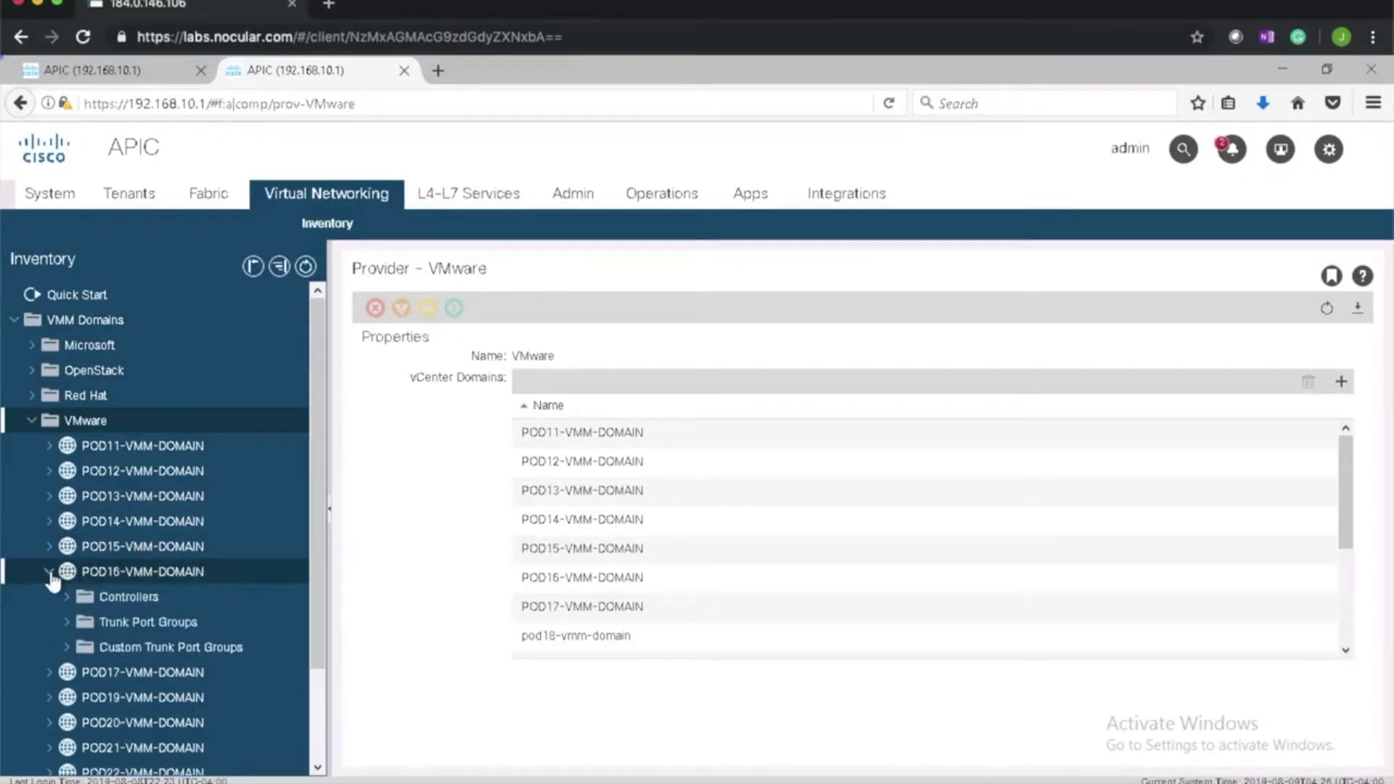
left_click(116, 573)
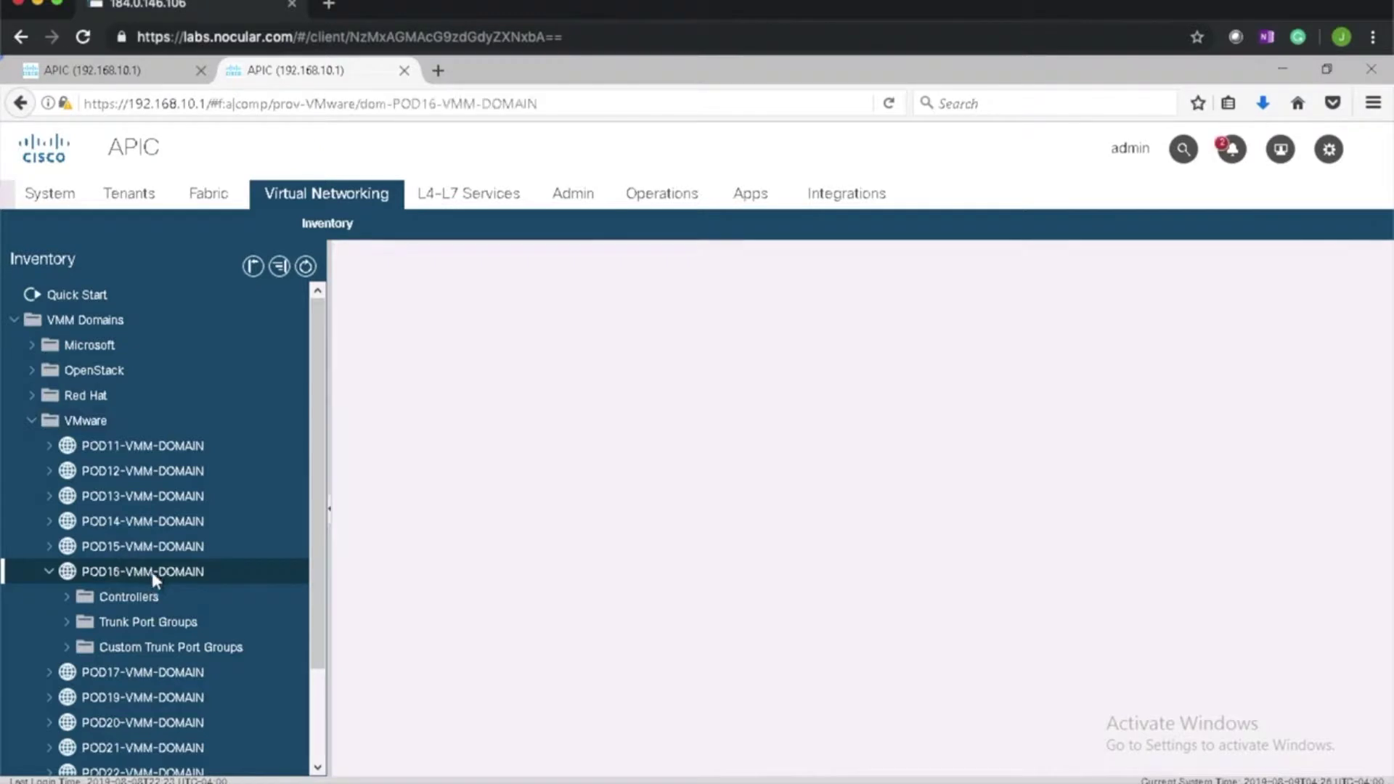
right_click(152, 577)
right_click(174, 592)
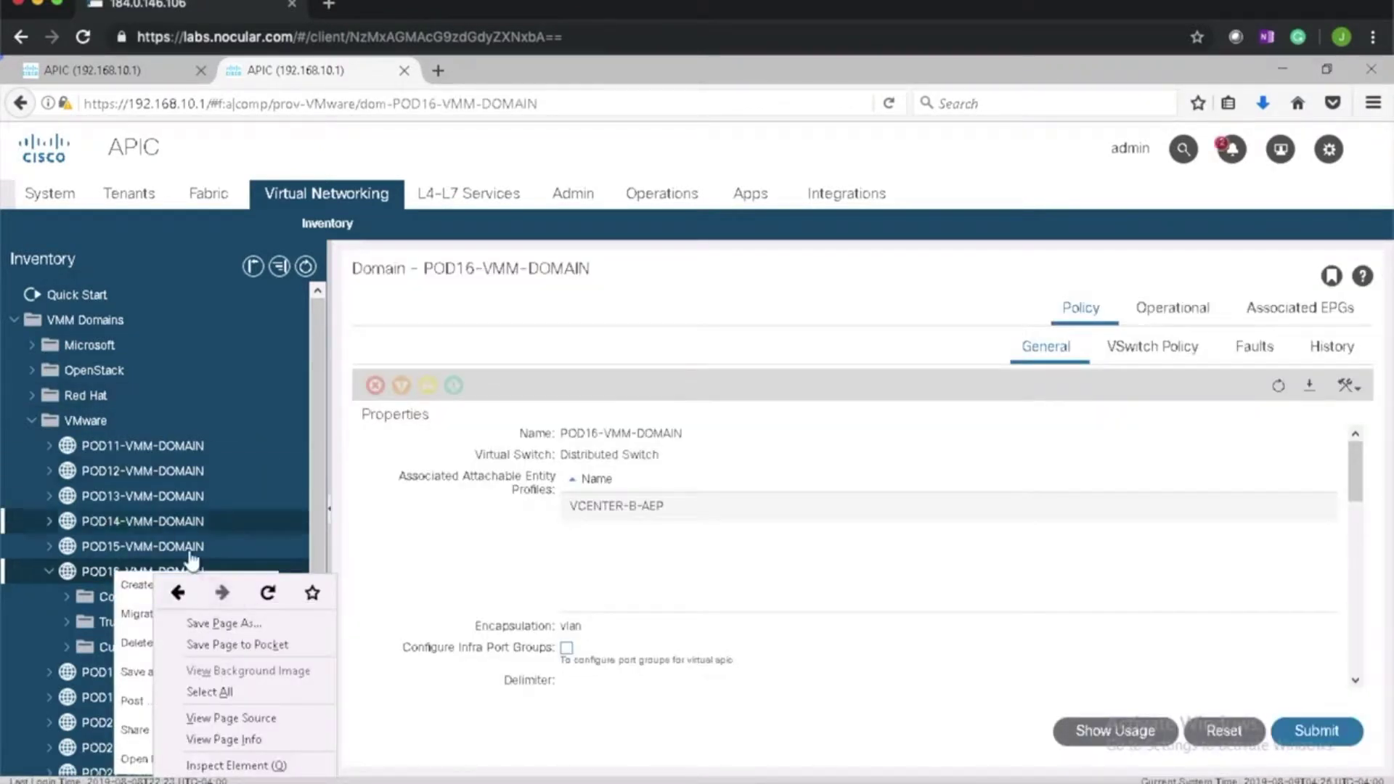
left_click(138, 592)
left_click(138, 591)
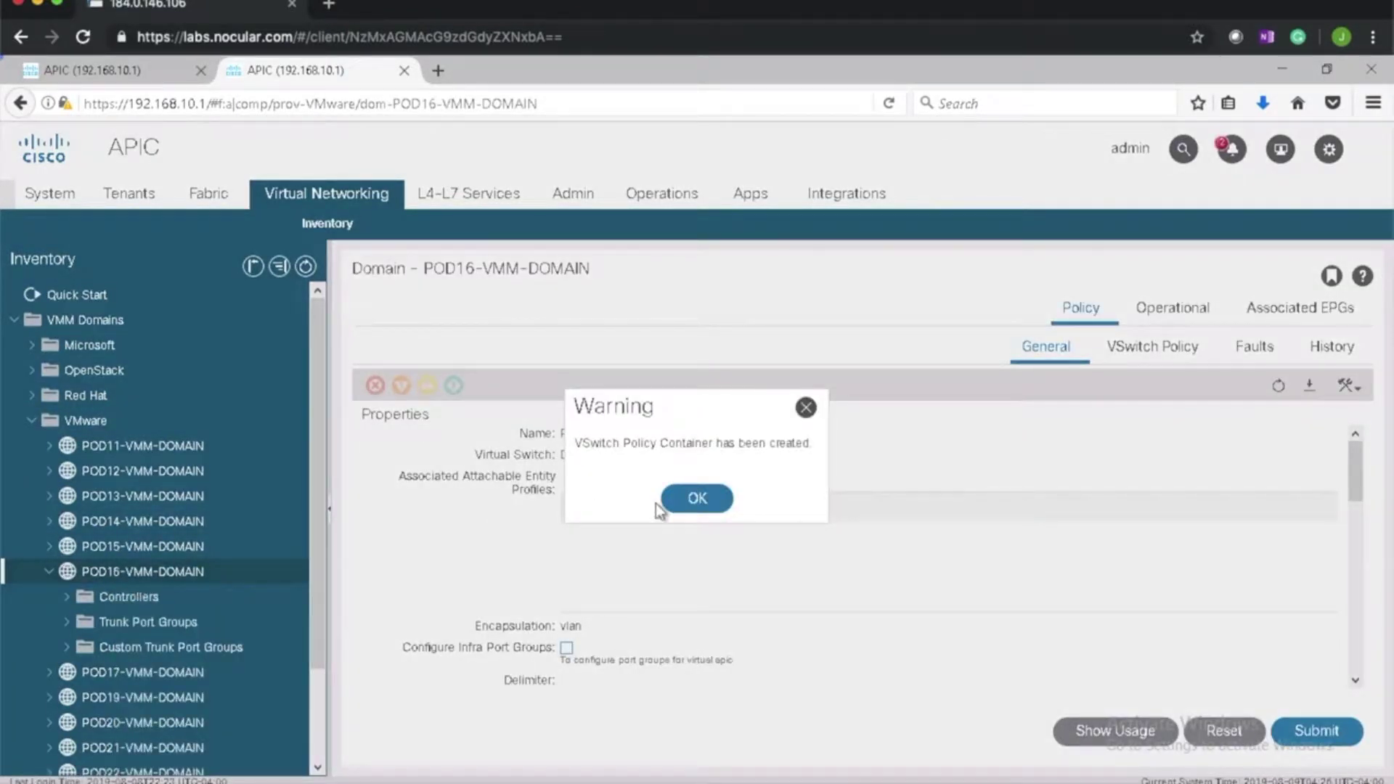
left_click(697, 500)
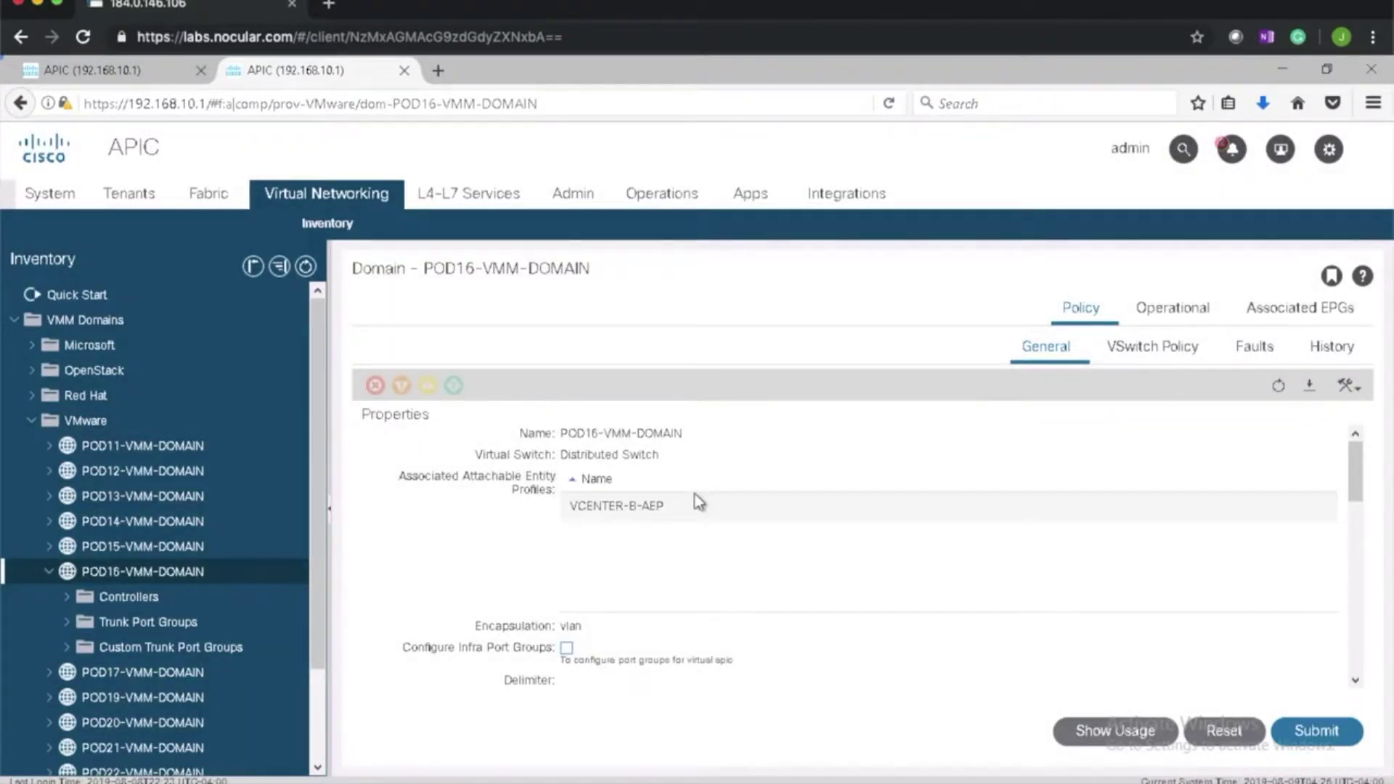
Set POD16-VMM-DOMAIN's vSwitch LLDP policy to POD16-DISABLE-LLDP and CDP to POD16-ENABLE-CDP.
left_click(1139, 348)
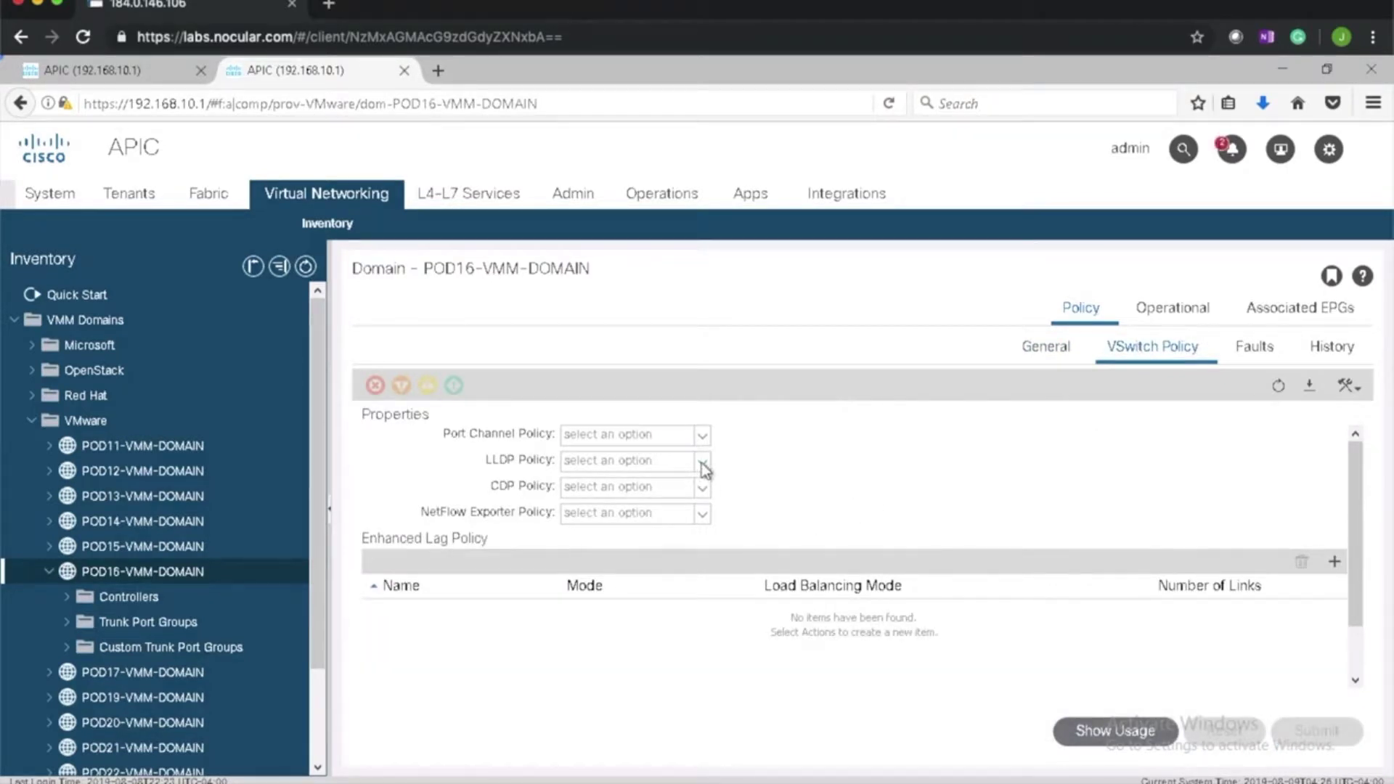
left_click(701, 463)
scroll(649, 581, "down", 5)
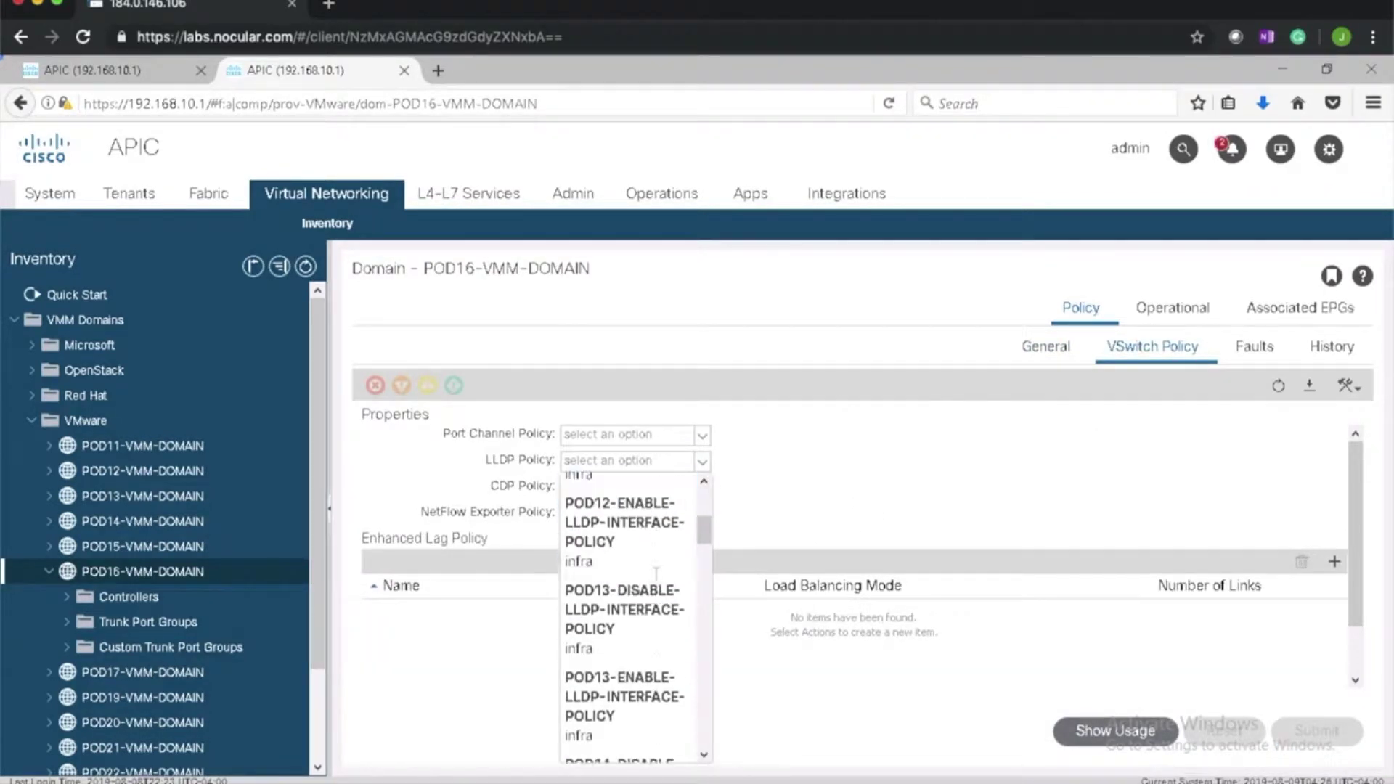
scroll(648, 701, "down", 3)
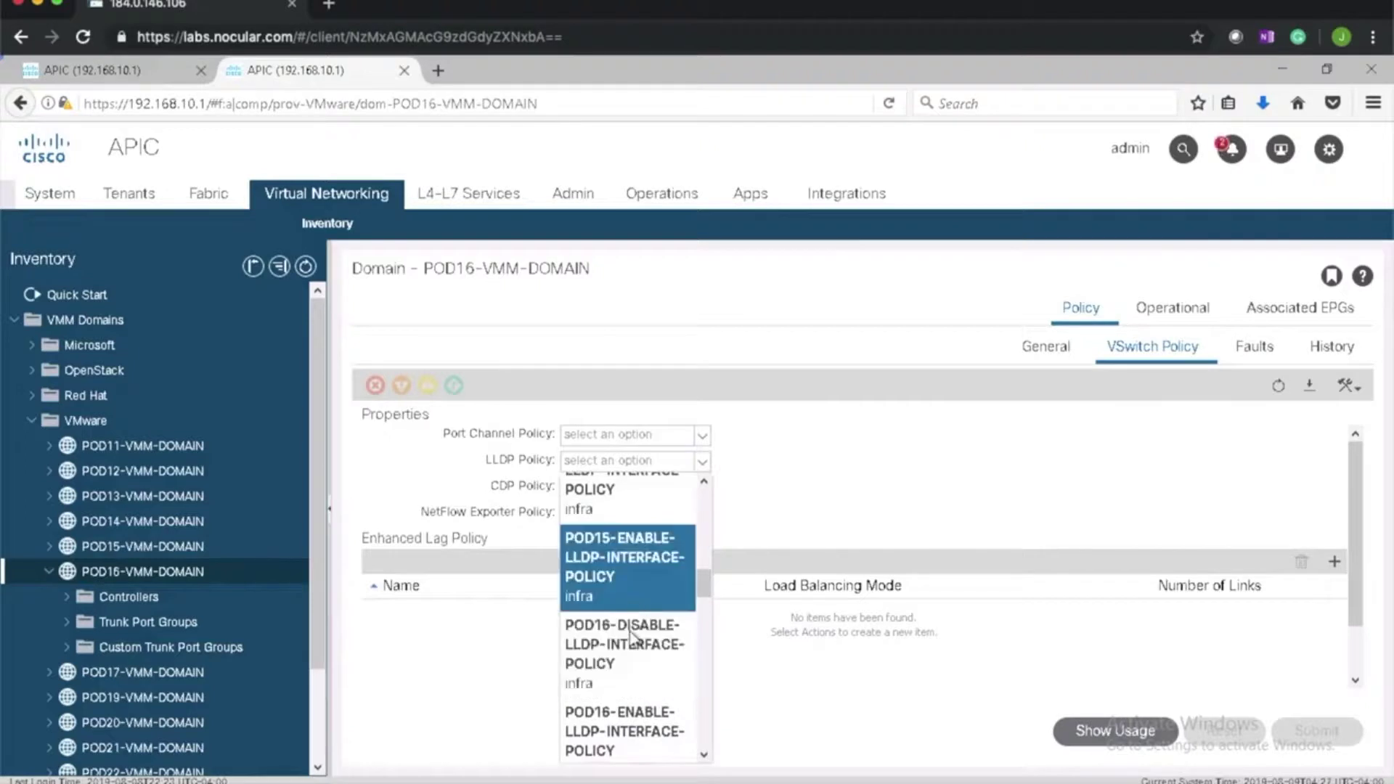
left_click(646, 646)
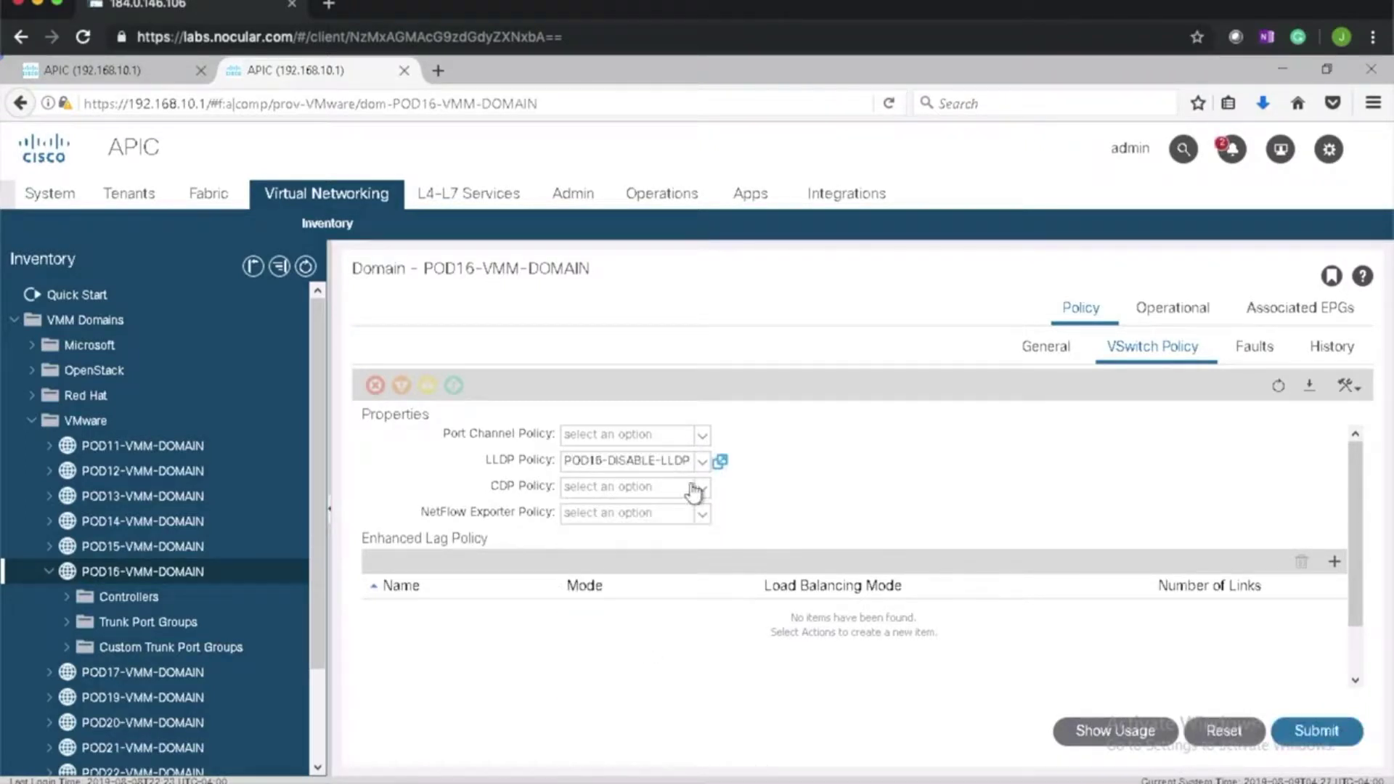
left_click(700, 487)
scroll(669, 691, "down", 10)
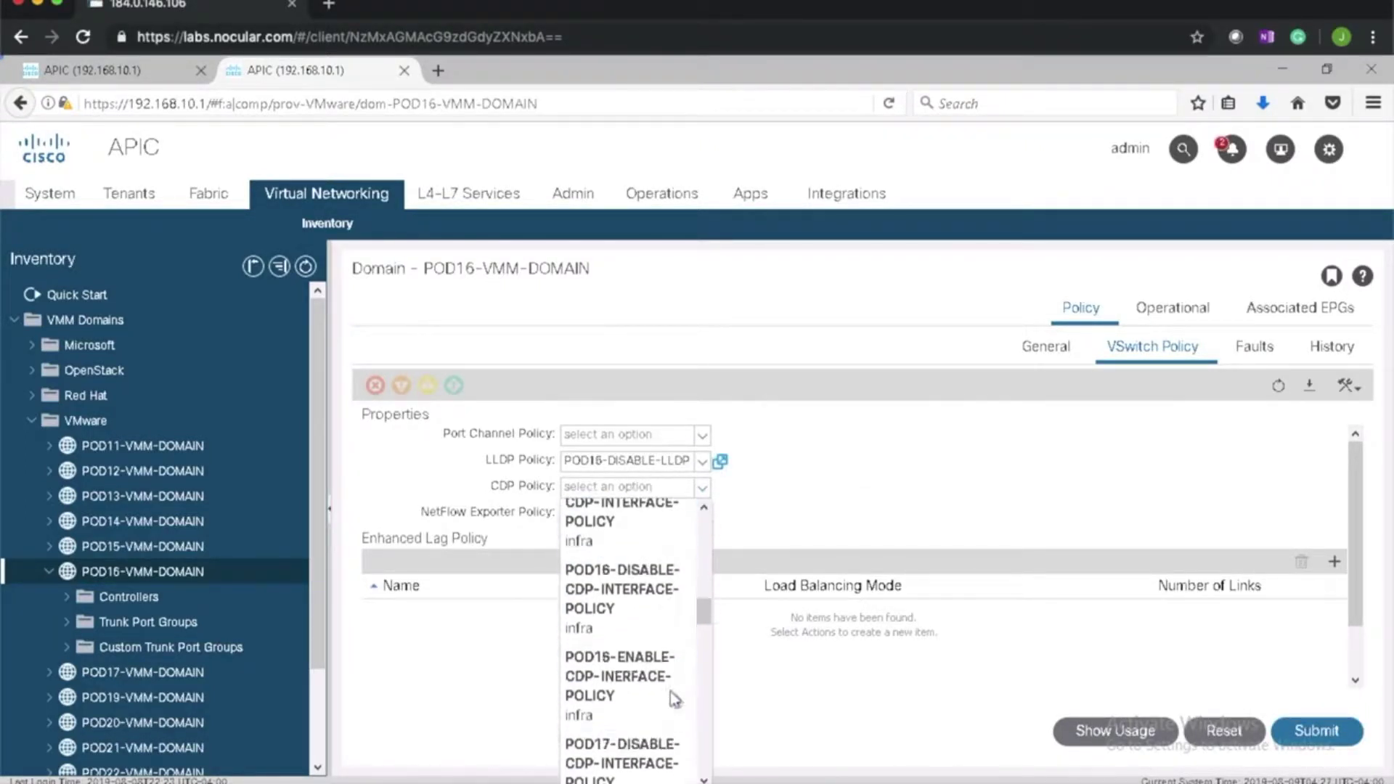
left_click(668, 687)
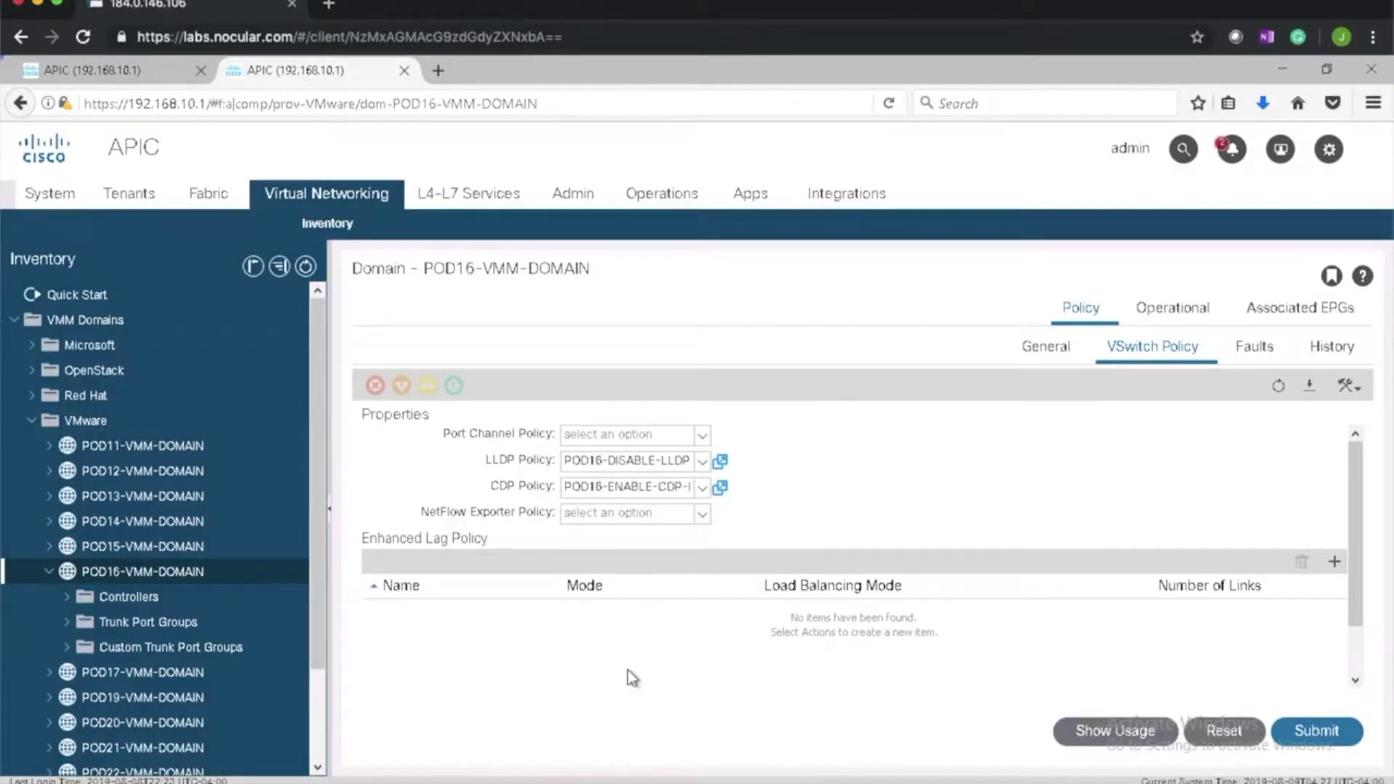
Submit the new LLDP and CDP vSwitch policies, accepting the policy usage warning.
left_click(1311, 732)
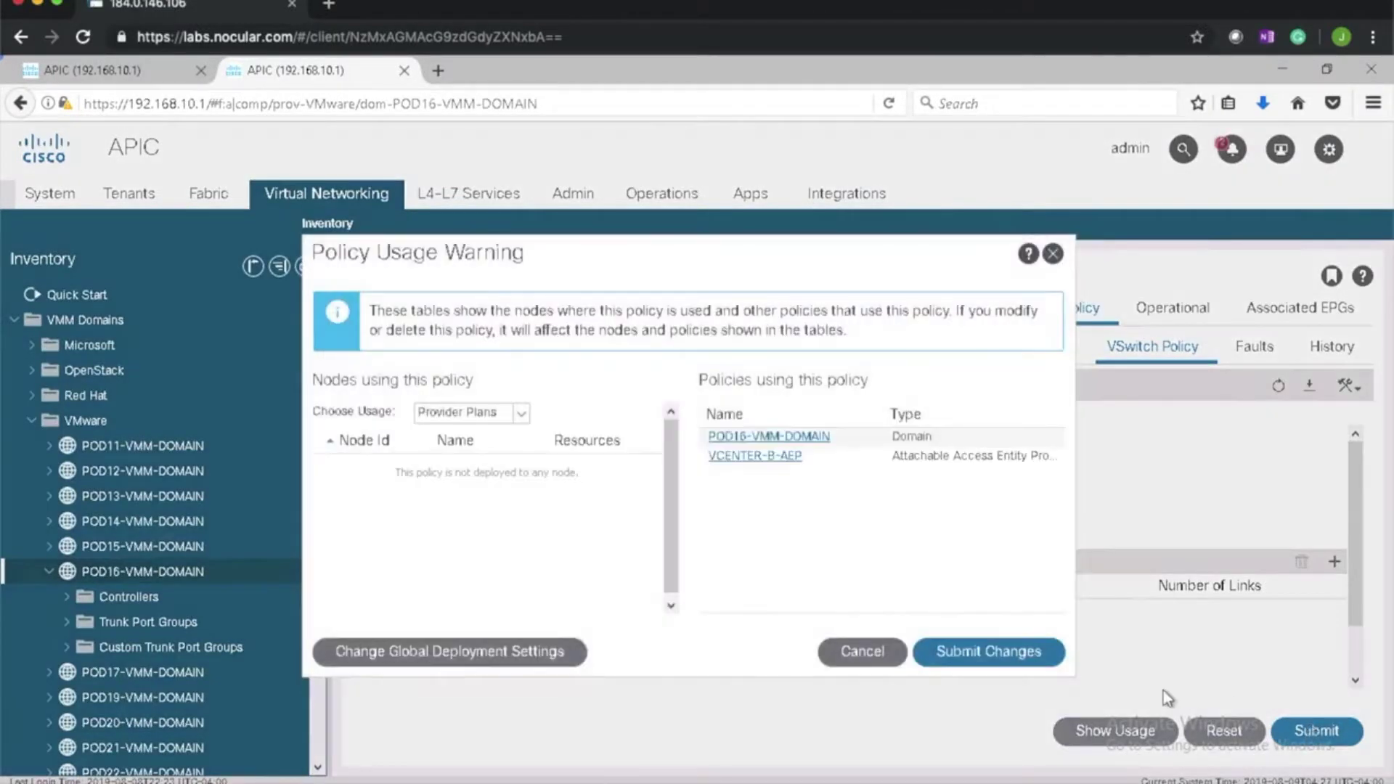
left_click(990, 653)
left_click(945, 652)
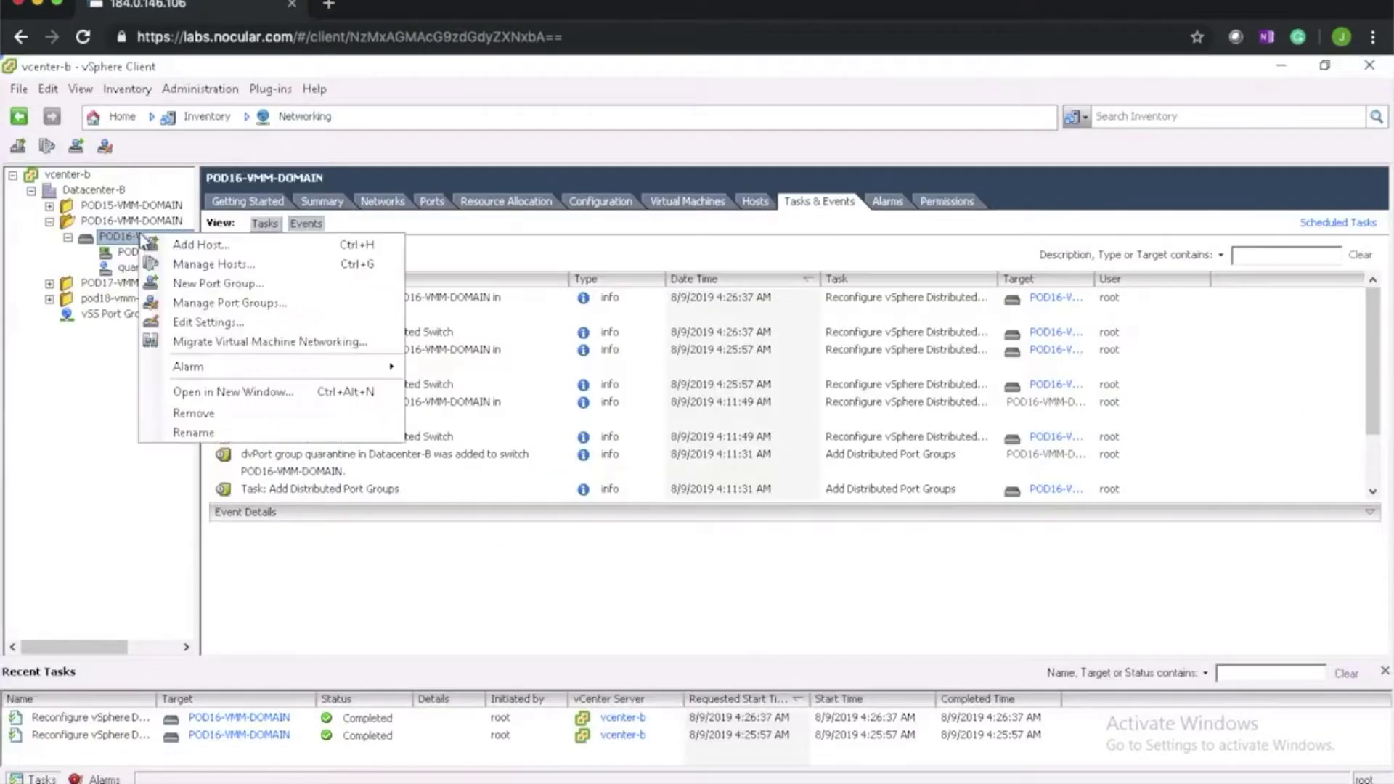
left_click(217, 316)
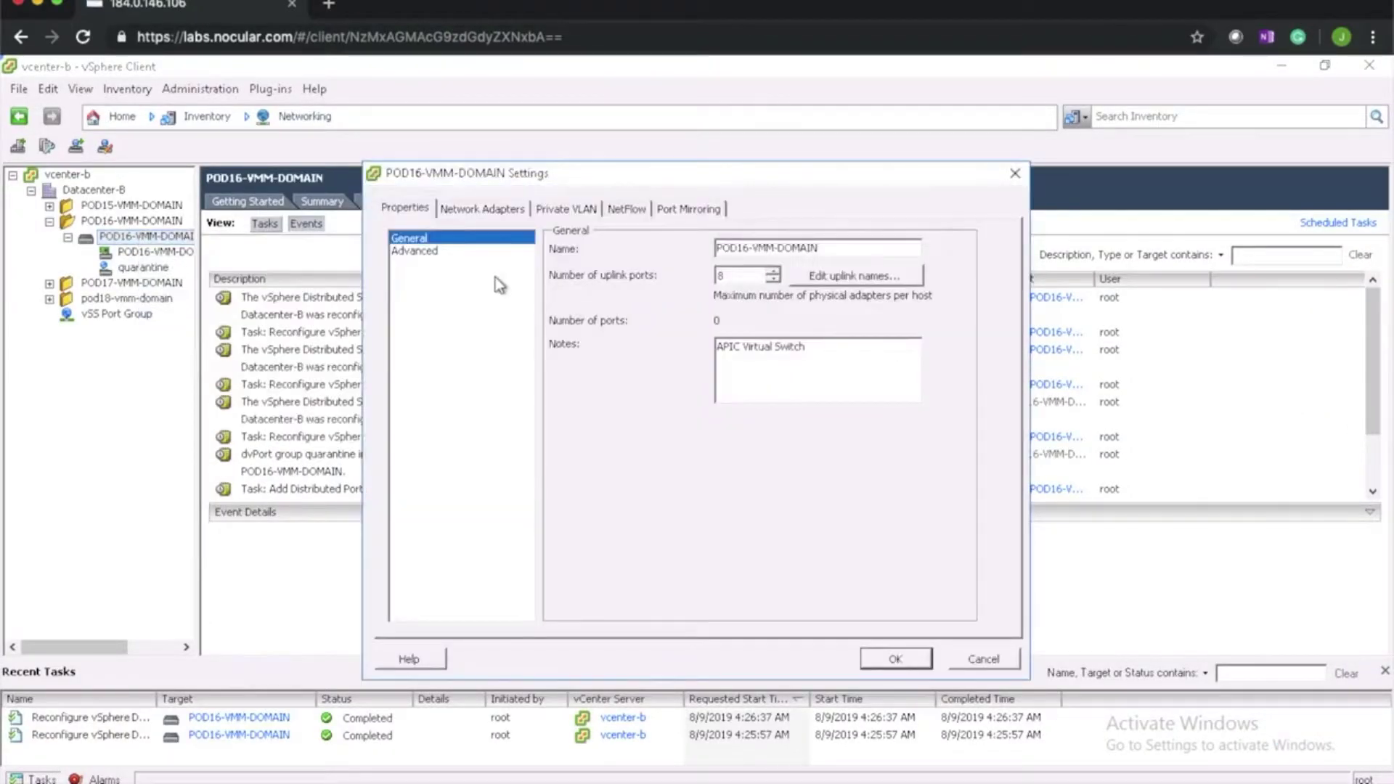
left_click(433, 260)
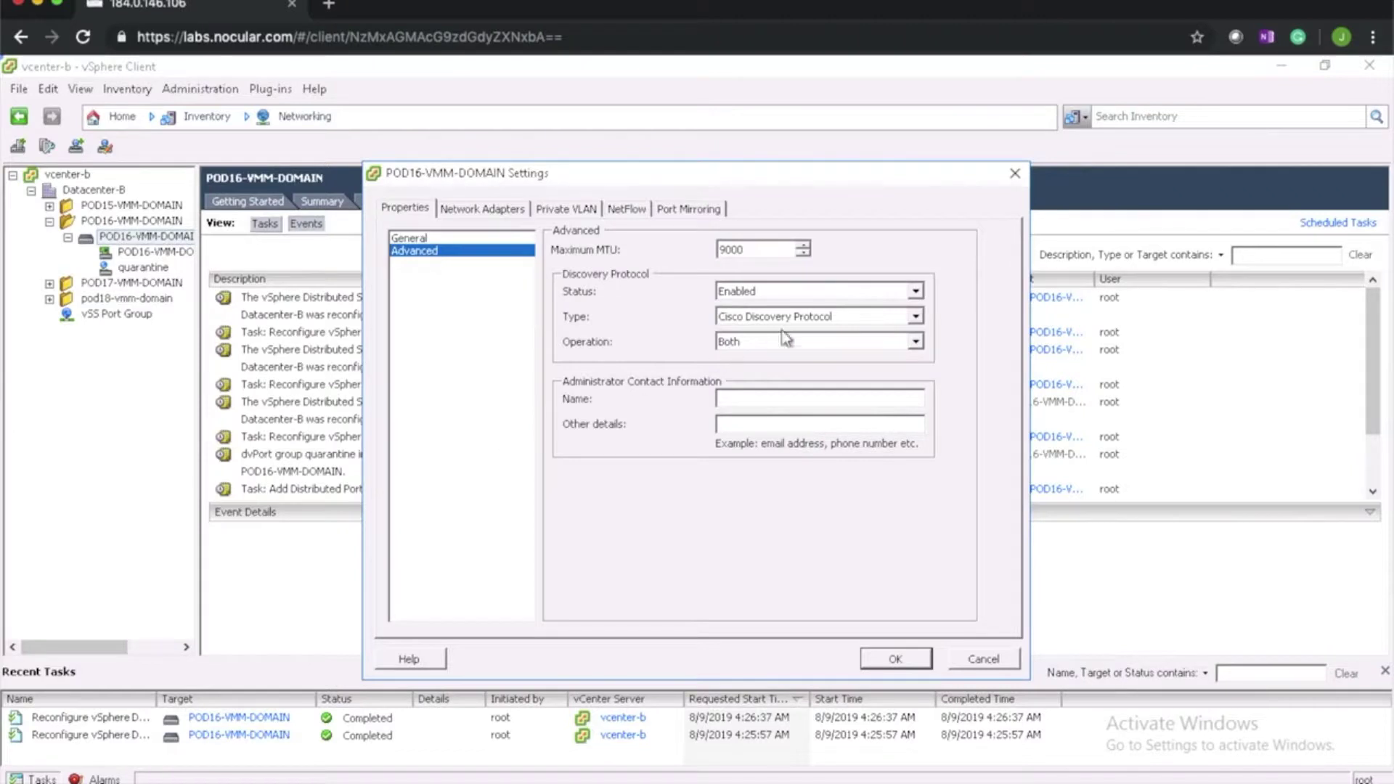
left_click(895, 659)
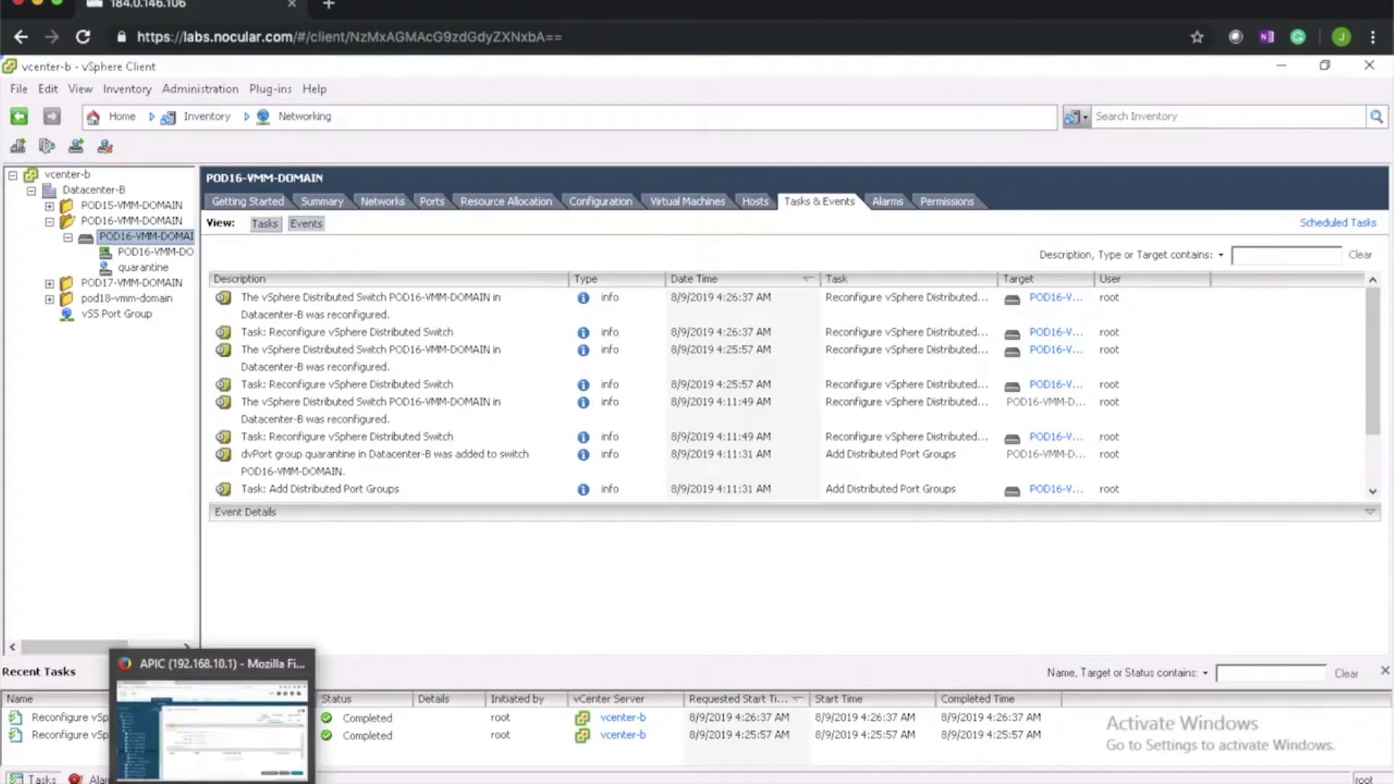
left_click(203, 726)
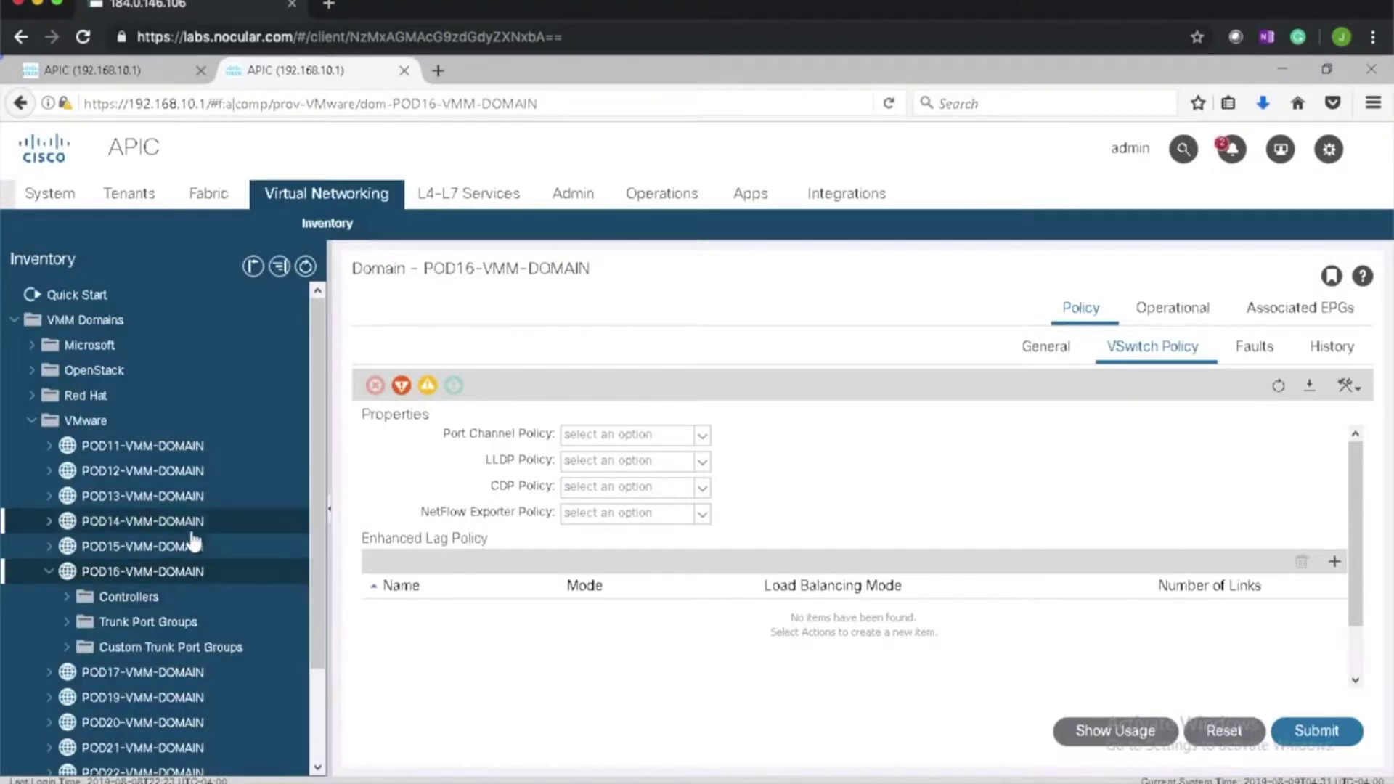
Navigate to Fabric > Access Policies > Leaf Interfaces > Policy Groups > Leaf Access Port.
left_click(214, 200)
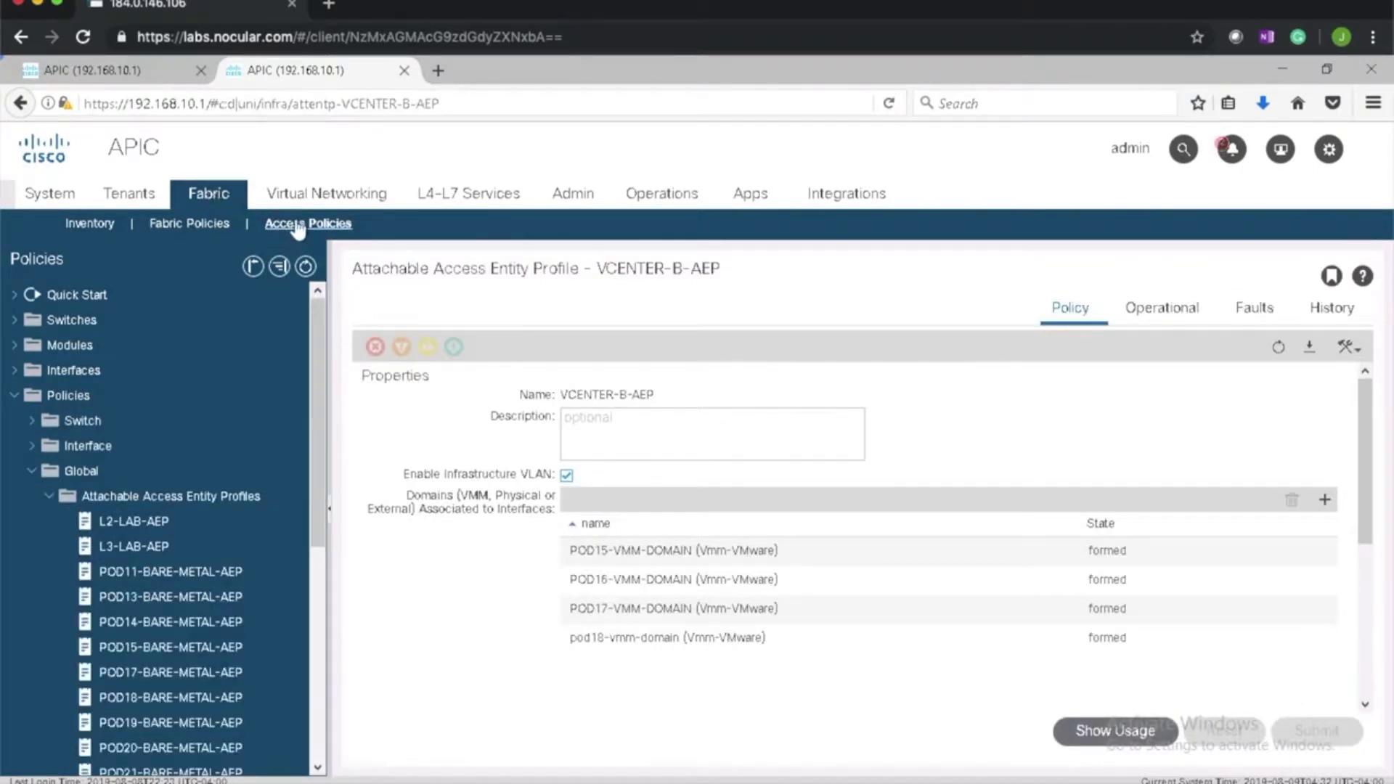
left_click(298, 230)
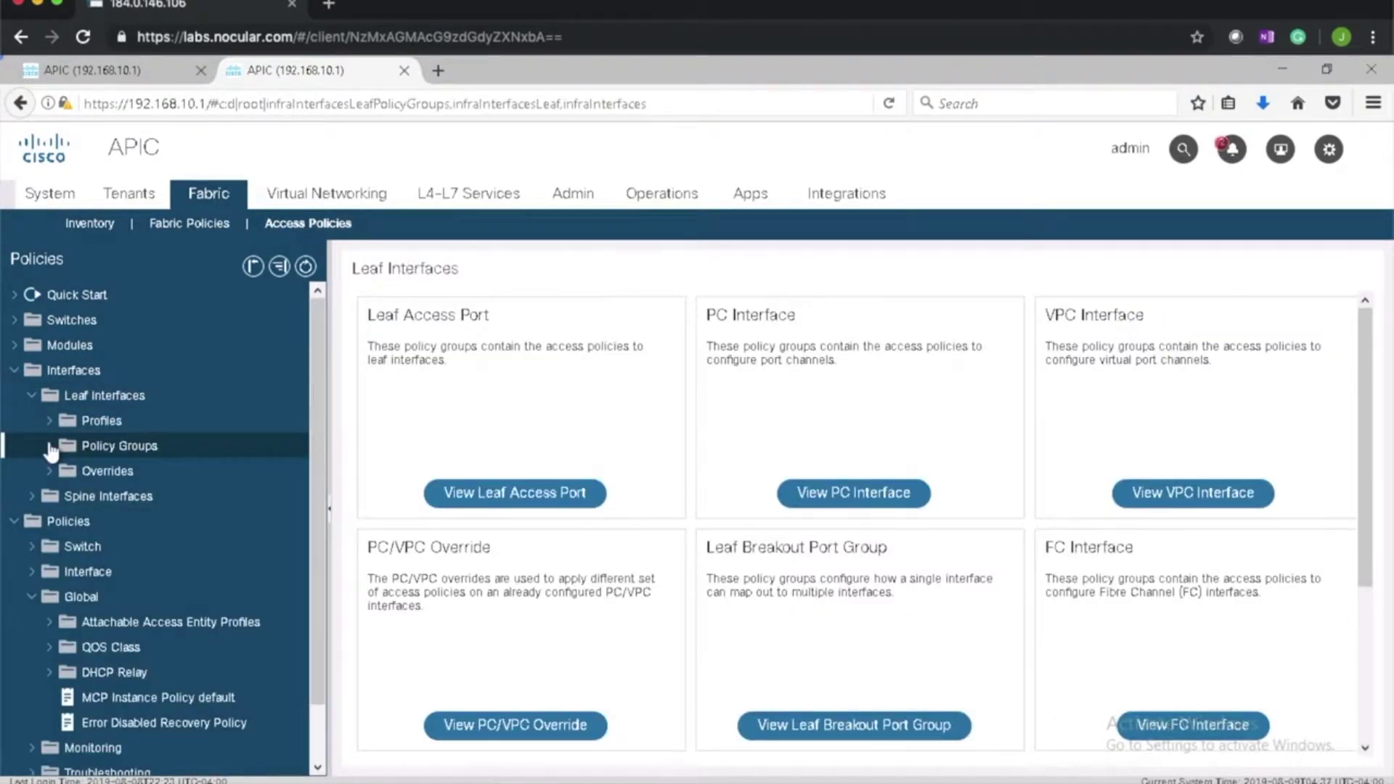
left_click(49, 445)
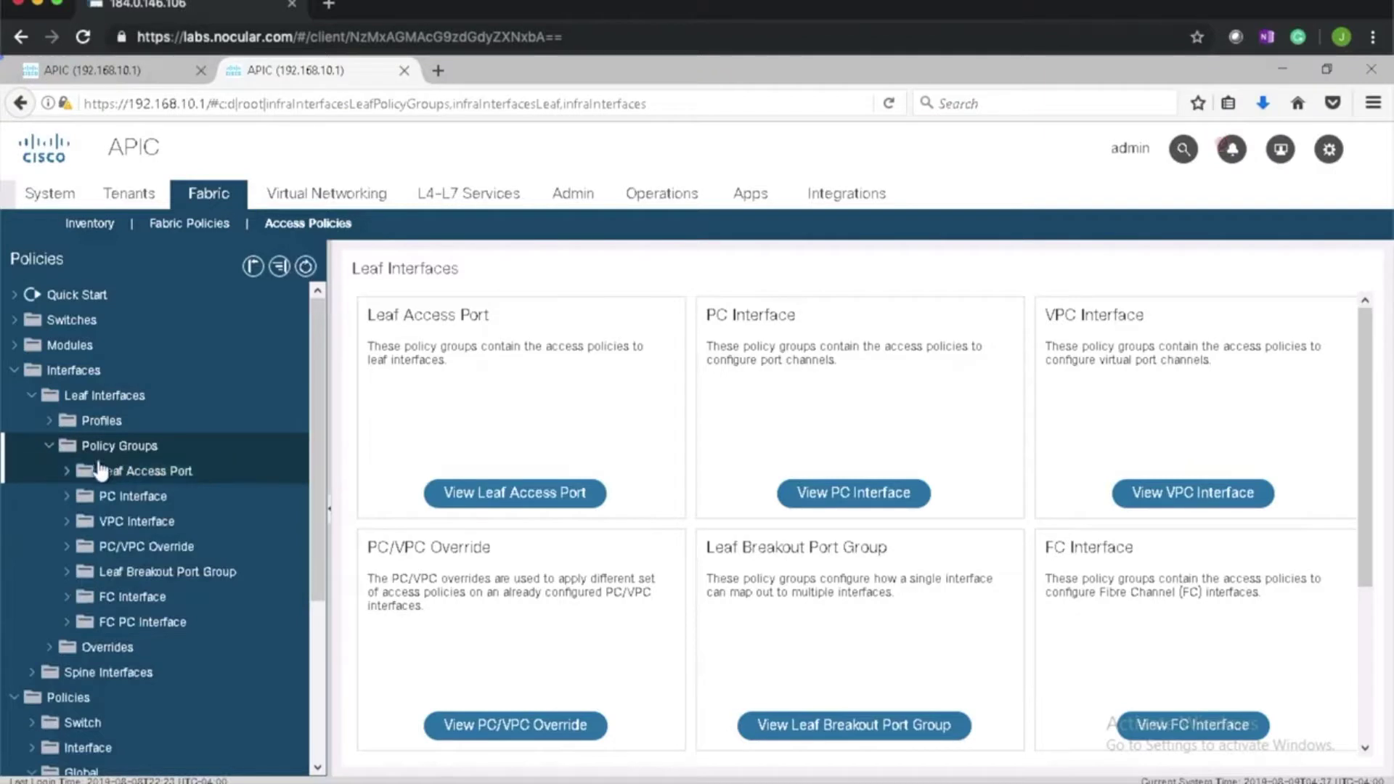
left_click(67, 472)
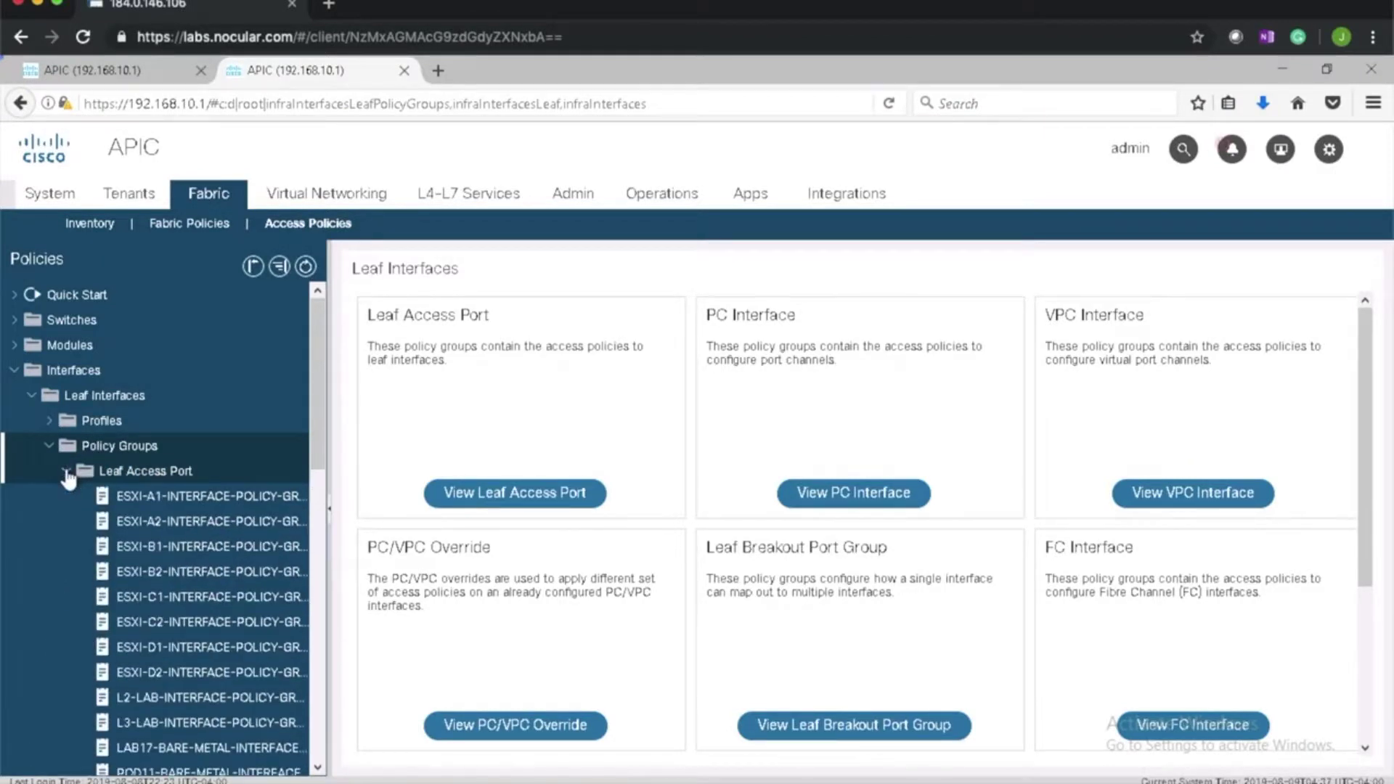
scroll(221, 534, "down", 3)
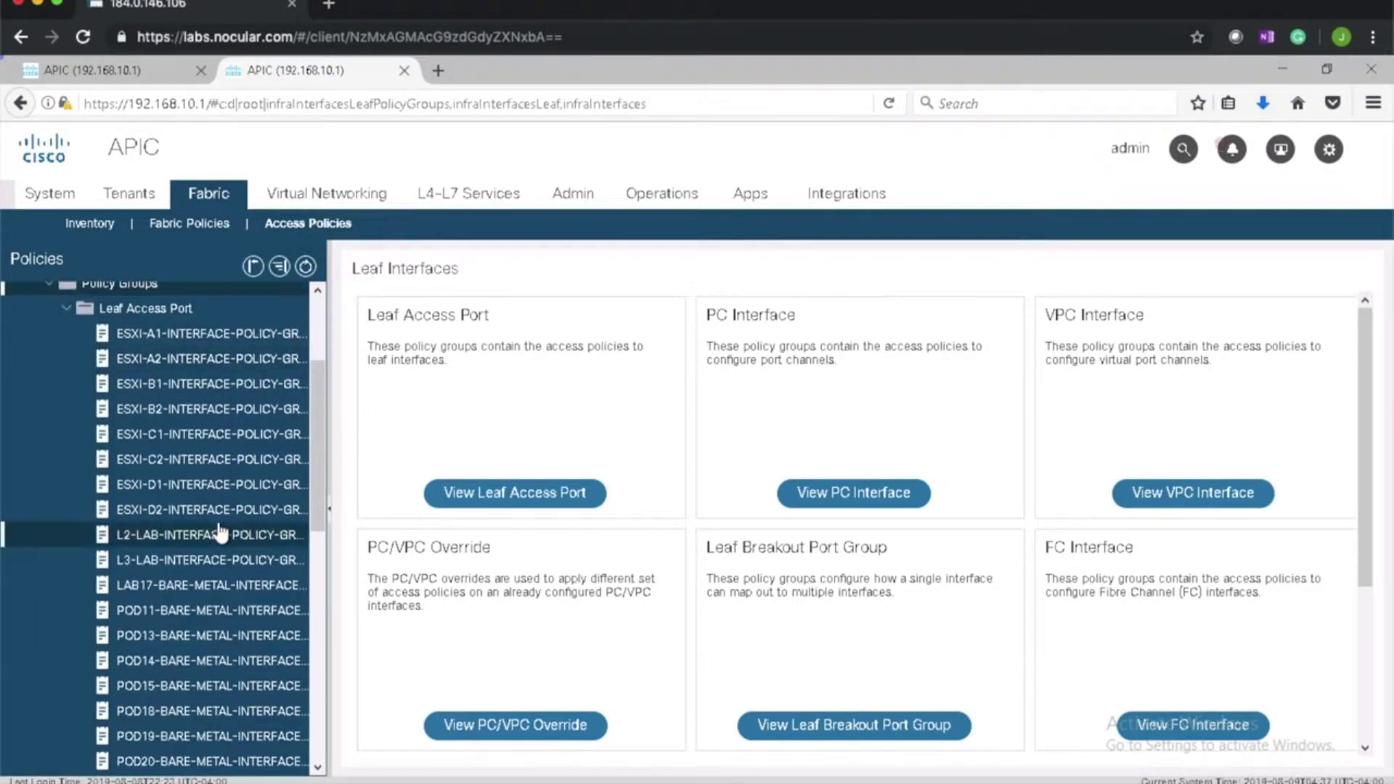
Review ESXI-B2-INTERFACE-POLICY-GROUP, then return to the Leaf Access Port table and start a new group.
left_click(193, 410)
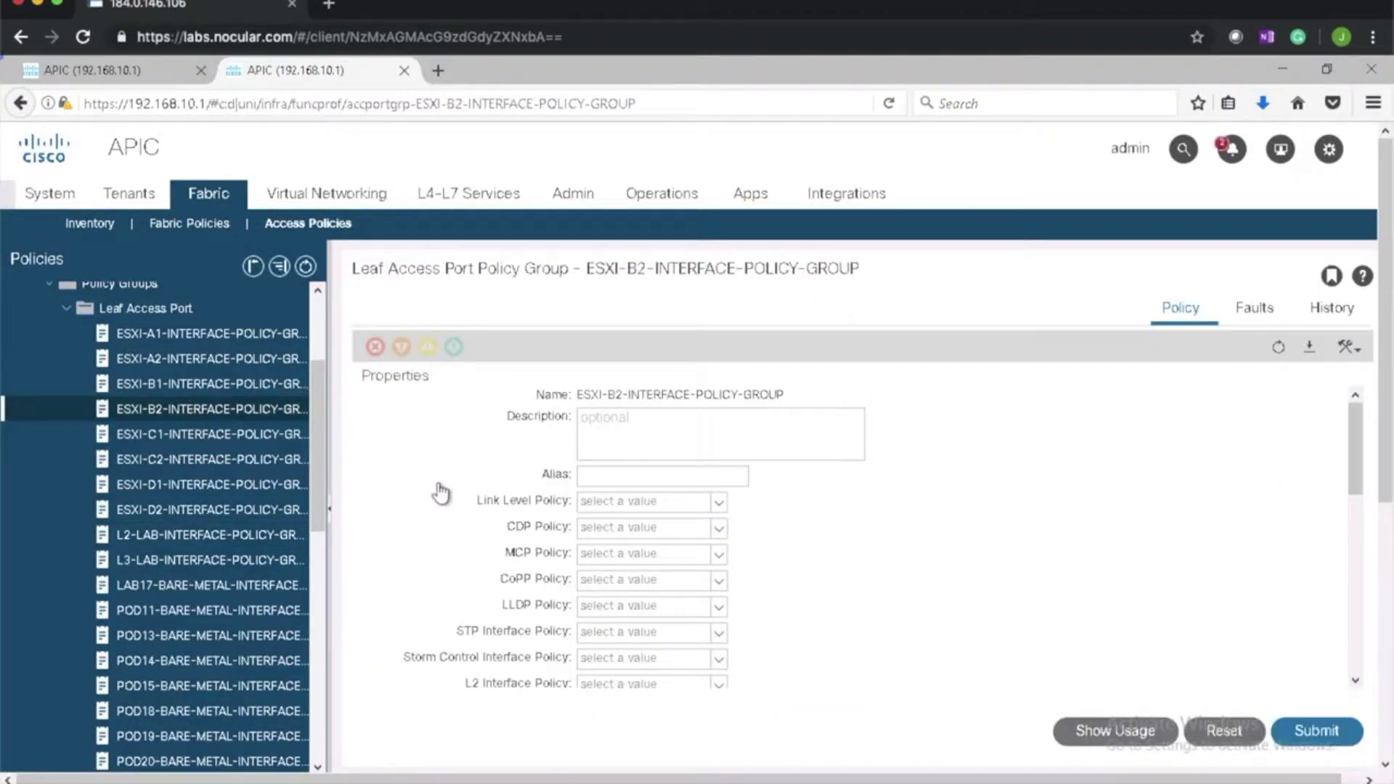
scroll(446, 559, "down", 5)
scroll(448, 560, "down", 3)
scroll(448, 561, "up", 10)
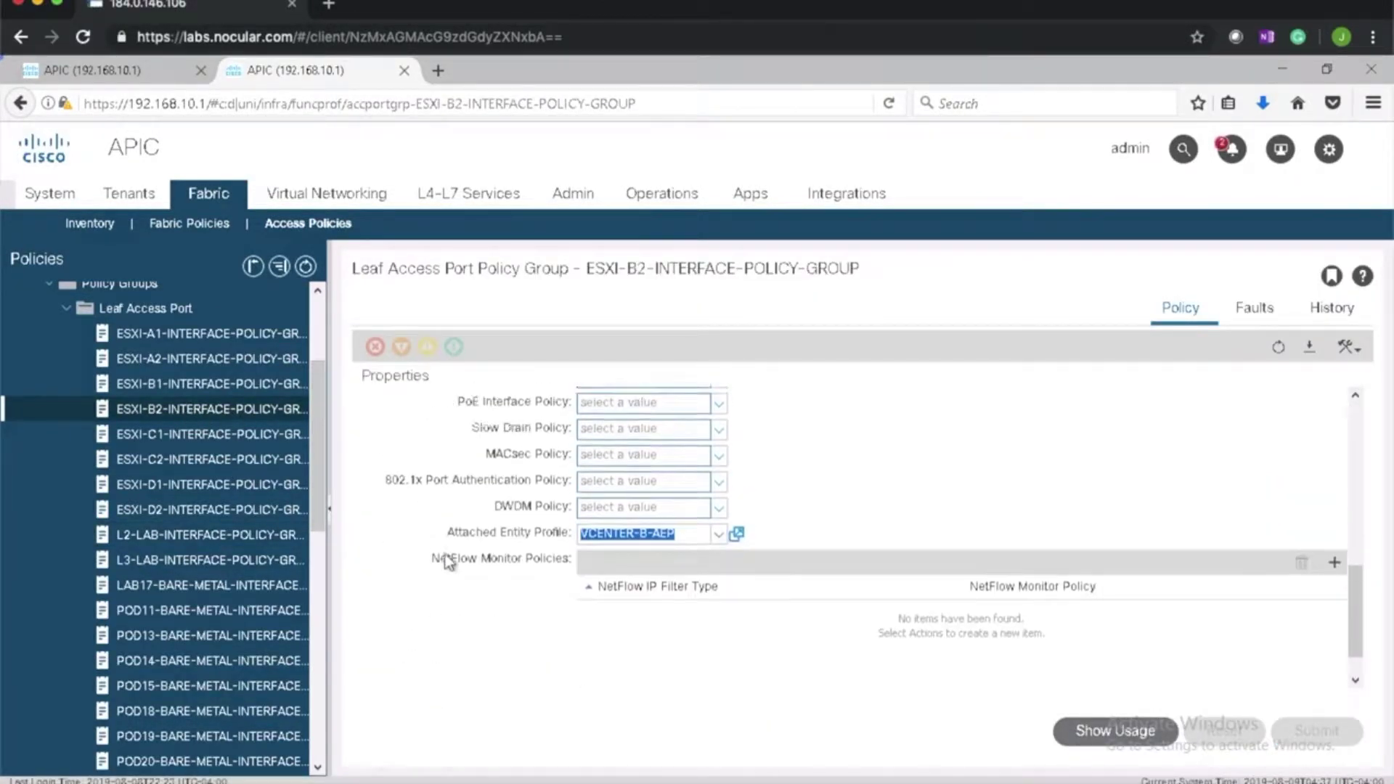
left_click(178, 309)
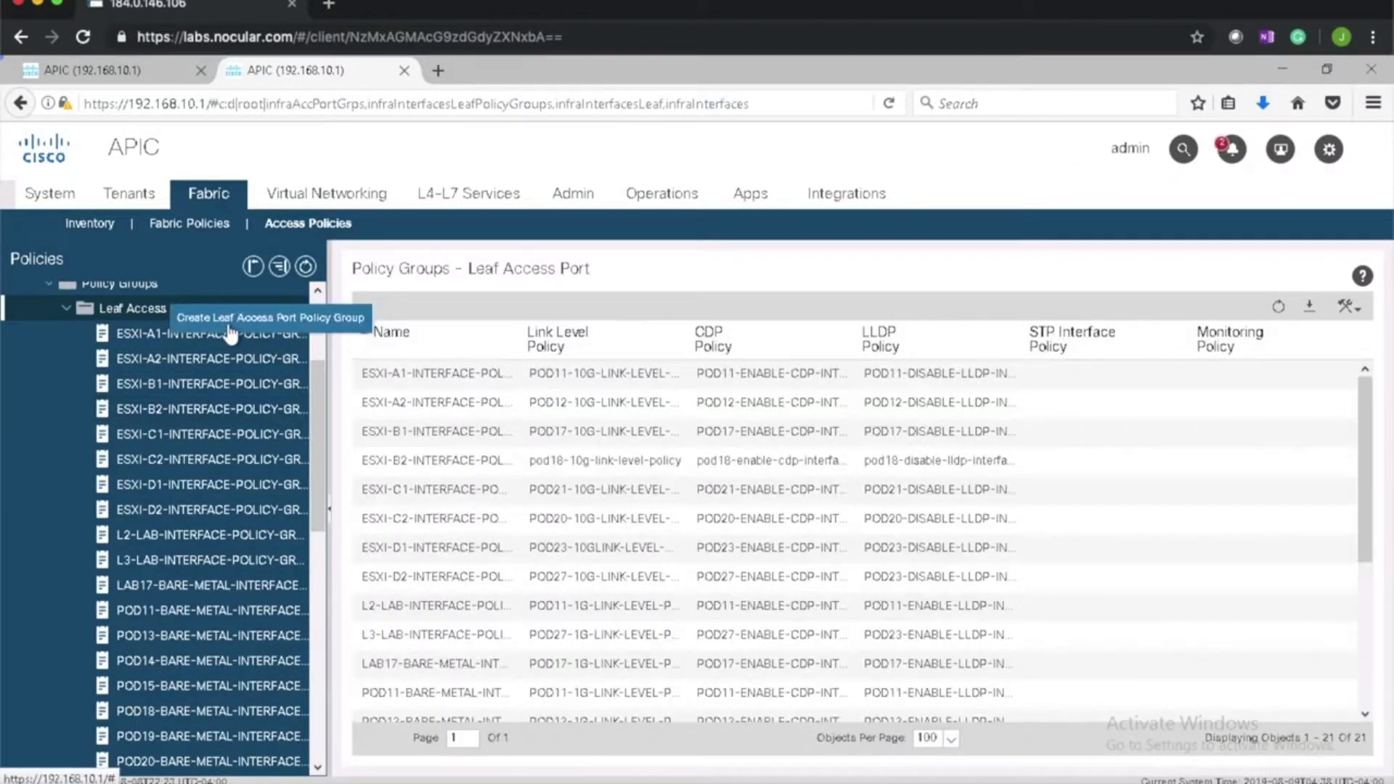
left_click(228, 321)
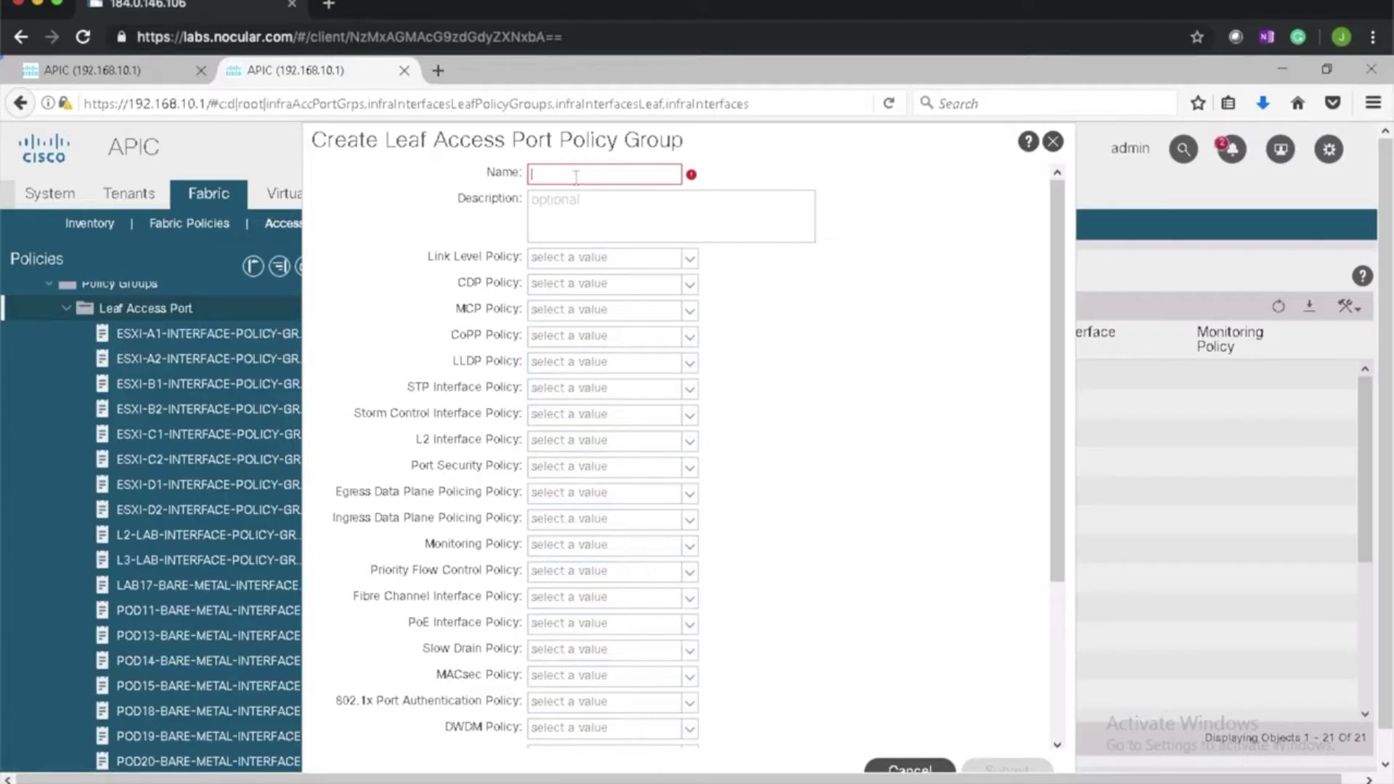
Enter the draft name EXSI-B2-INERFACE-POLICY and check CDP and LLDP choices without changing them.
type("E")
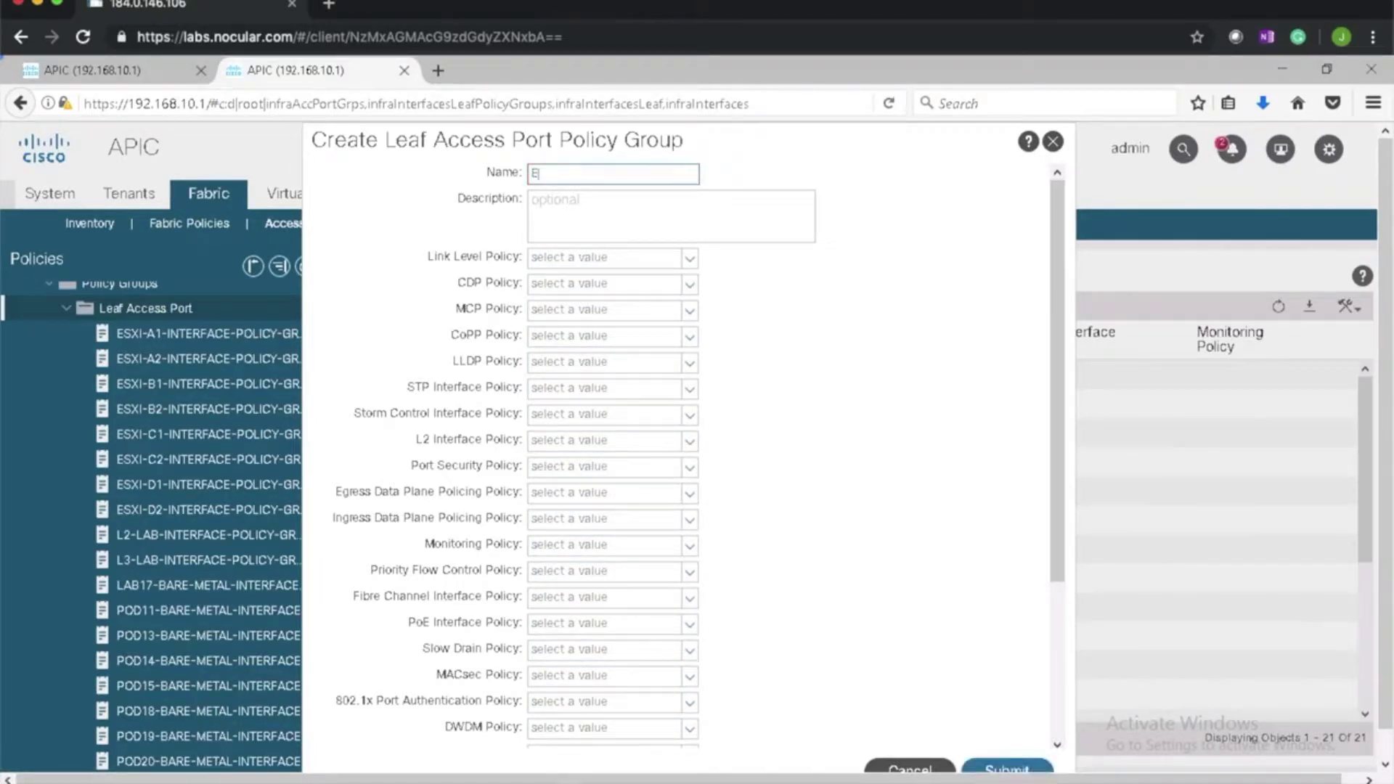
type("XSI")
type("-B2-INERFACE-POLICY")
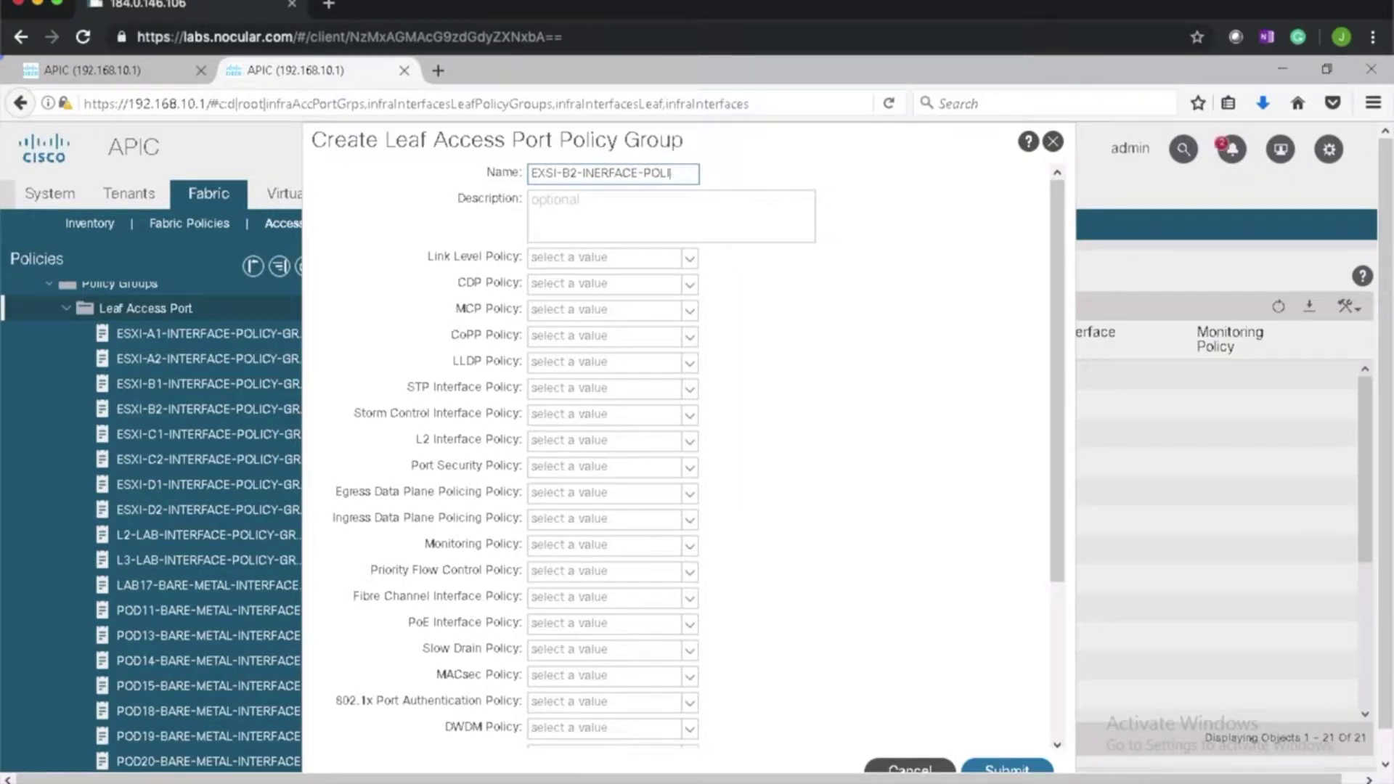
key("BackSpace")
key("BackSpace")
key("BackSpace")
key("BackSpace")
key("BackSpace")
key("BackSpace")
key("BackSpace")
key("BackSpace")
key("BackSpace")
key("BackSpace")
key("BackSpace")
key("BackSpace")
key("BackSpace")
key("BackSpace")
key("BackSpace")
key("BackSpace")
key("BackSpace")
key("BackSpace")
key("BackSpace")
key("BackSpace")
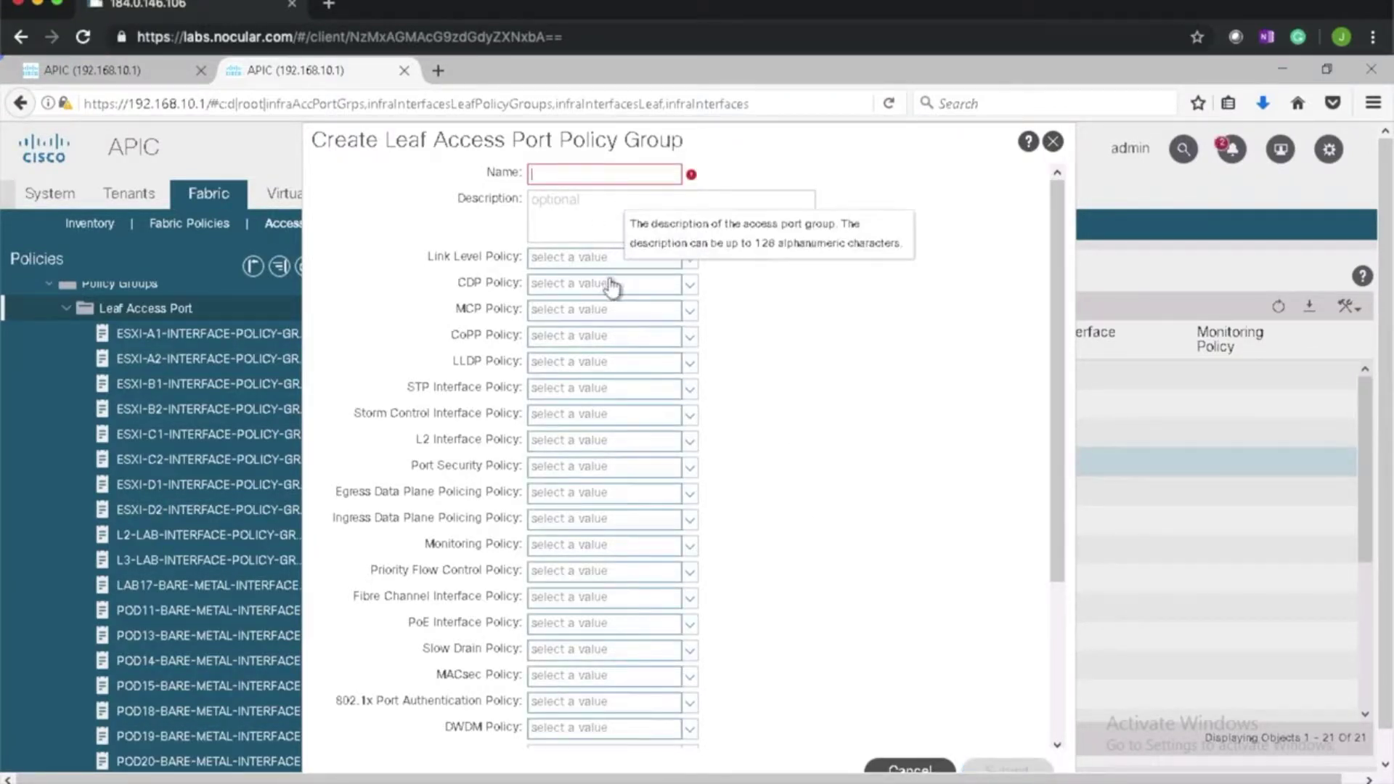
left_click(669, 287)
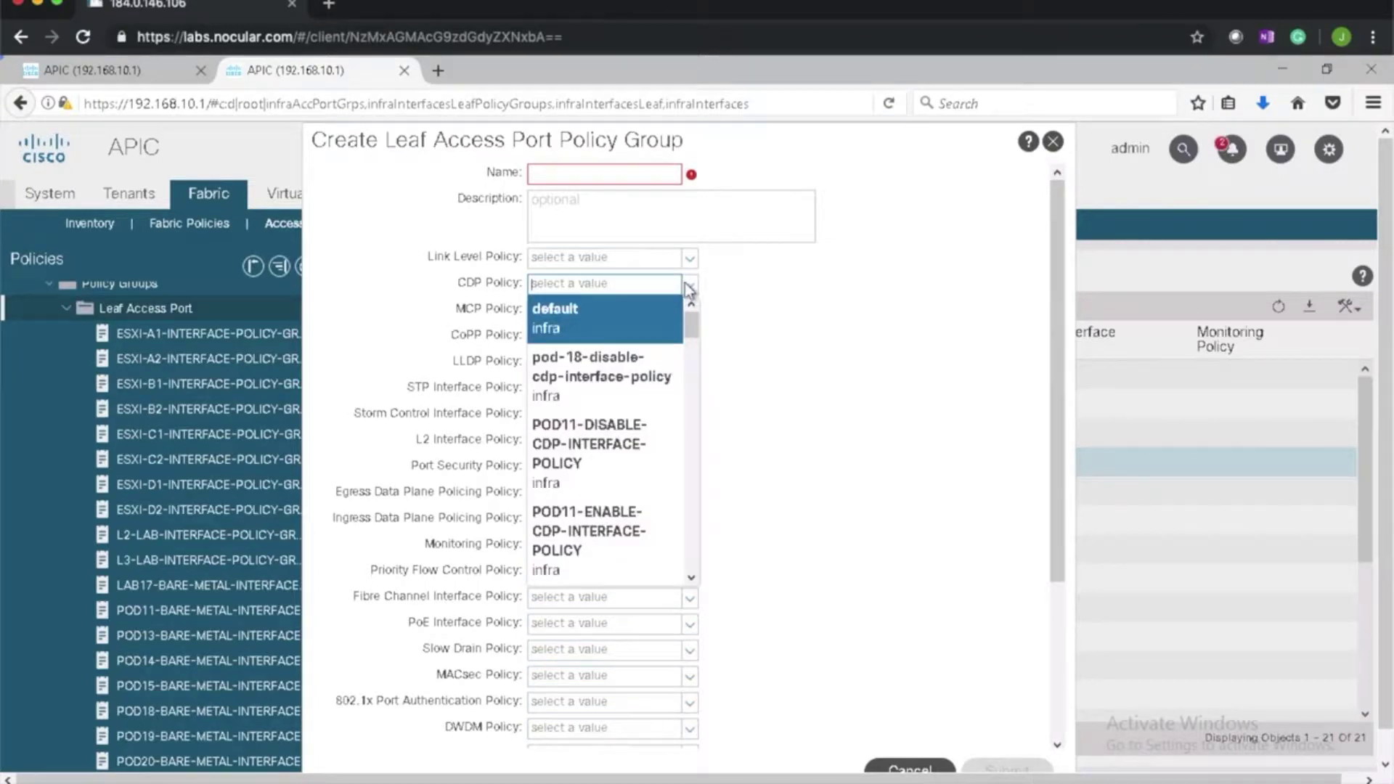
left_click(716, 342)
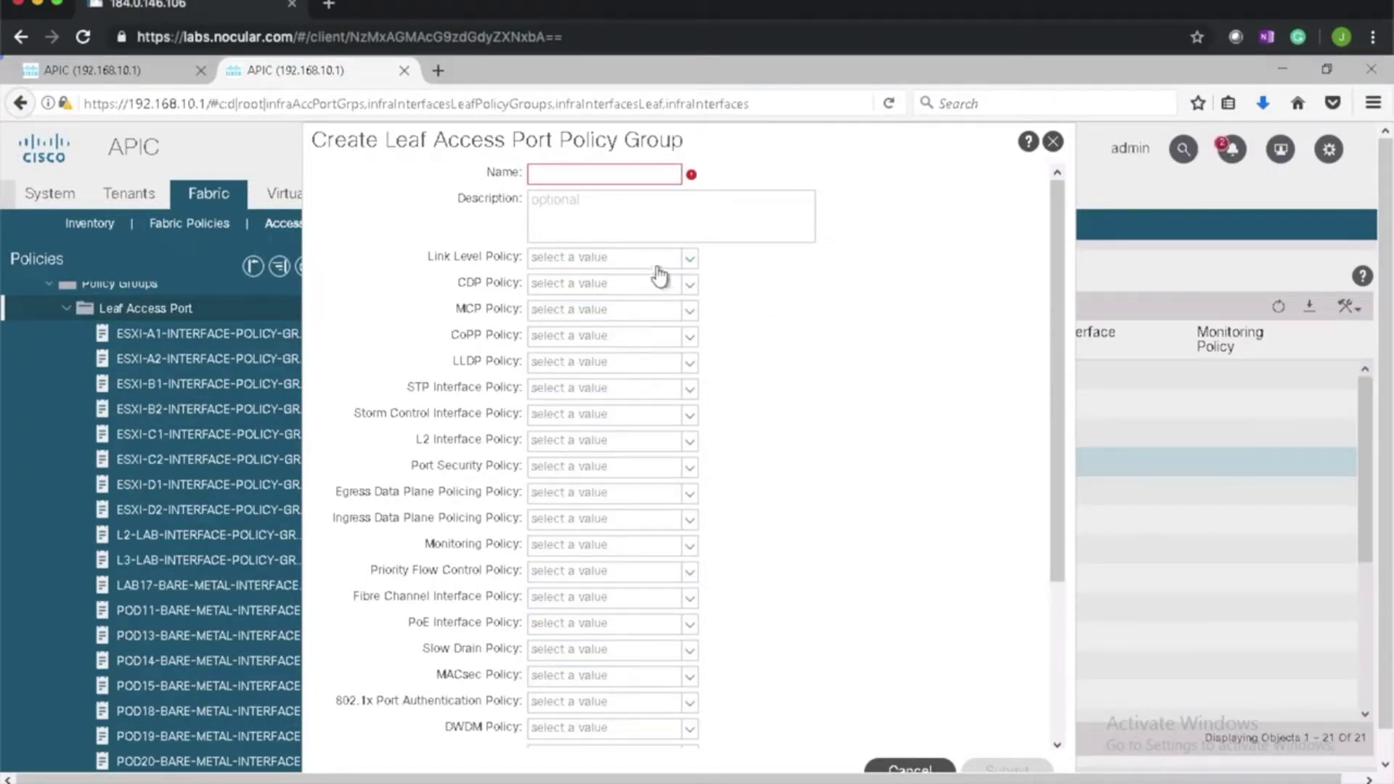
left_click(608, 363)
left_click(608, 363)
Pick VCENTER-B-AEP as the attached entity profile, then cancel and discard the dialog.
scroll(710, 511, "down", 3)
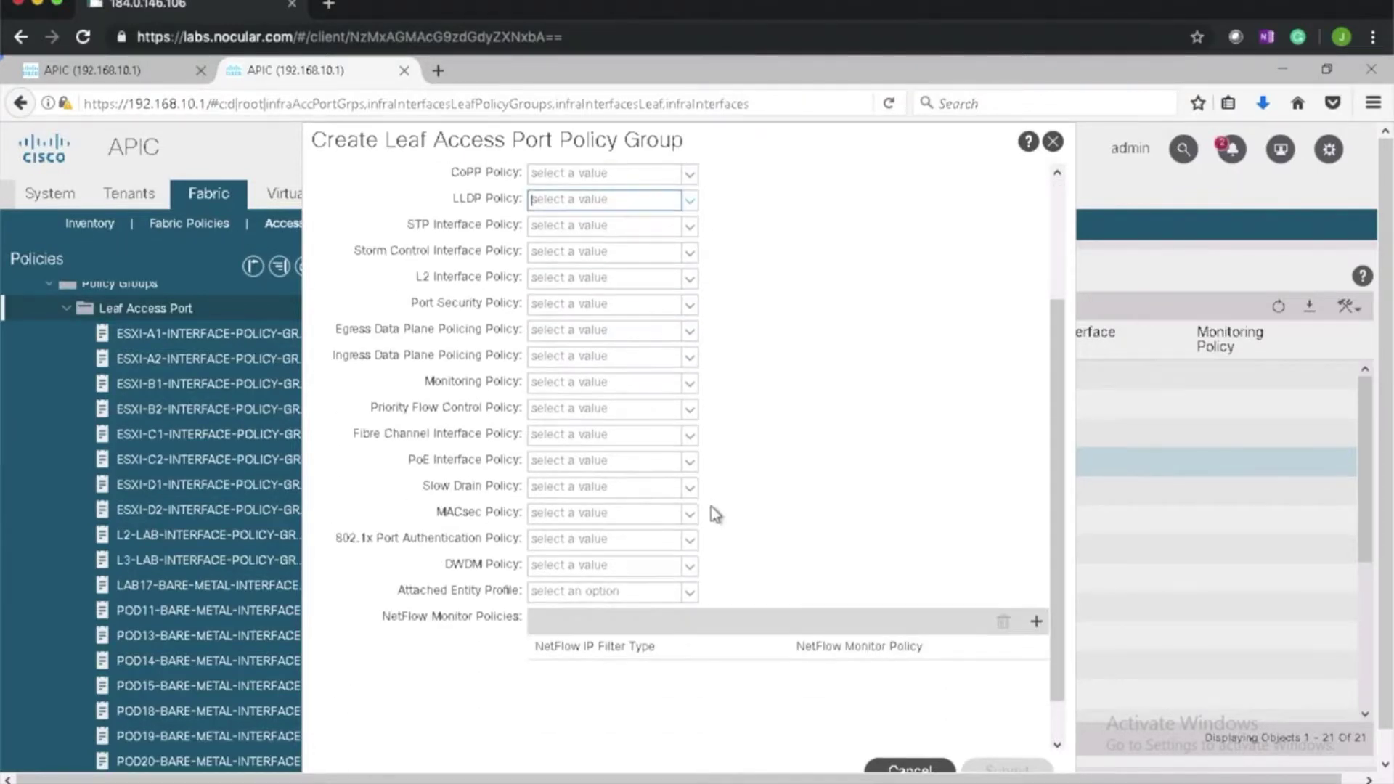
left_click(601, 591)
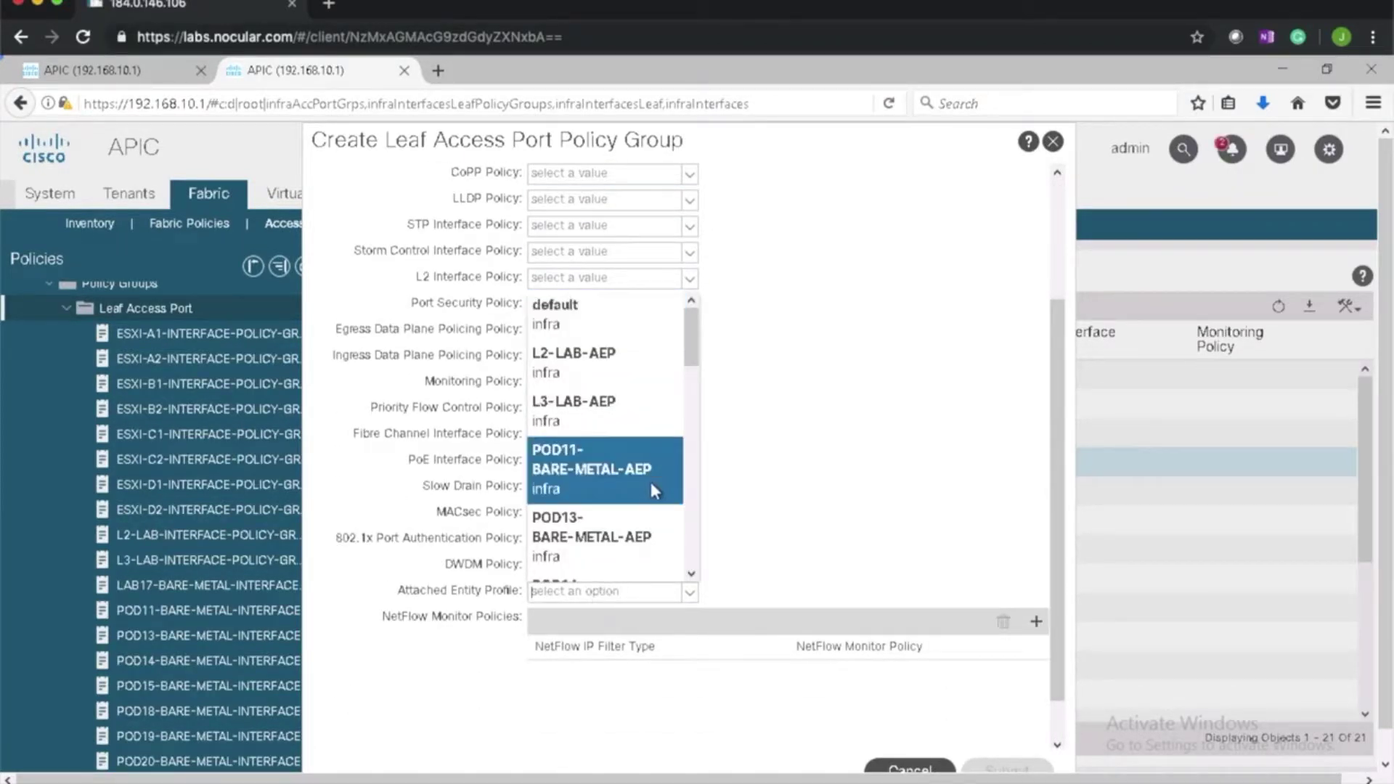
scroll(651, 482, "down", 4)
scroll(651, 482, "down", 6)
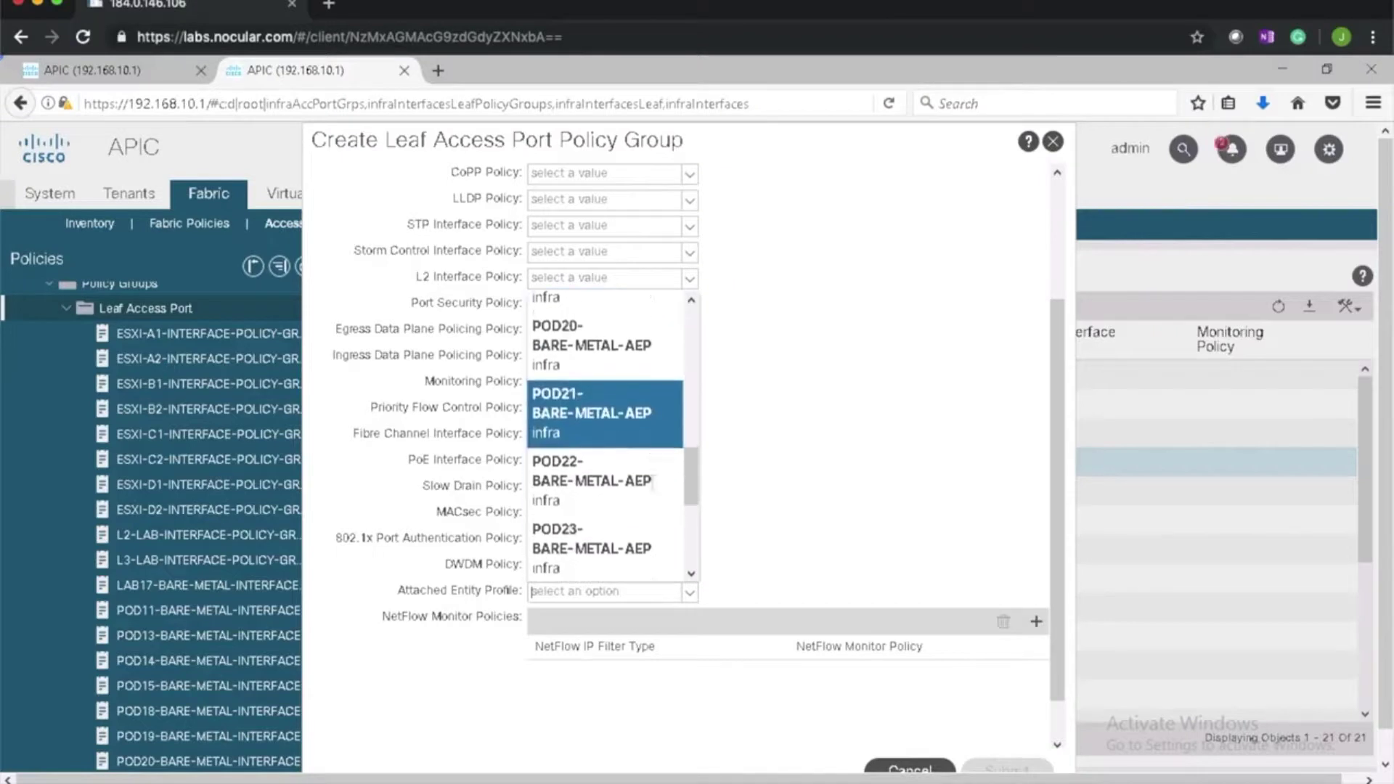
left_click(625, 403)
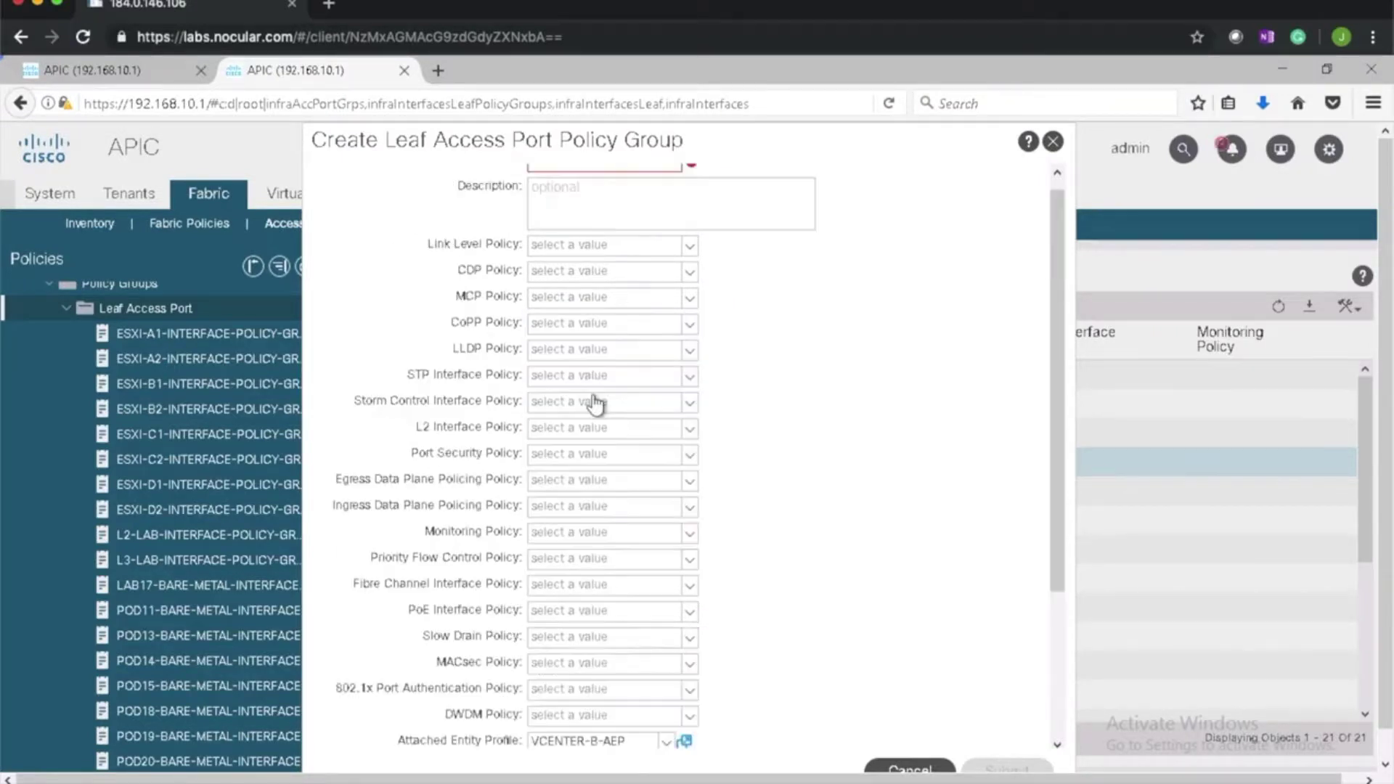
scroll(740, 607, "down", 3)
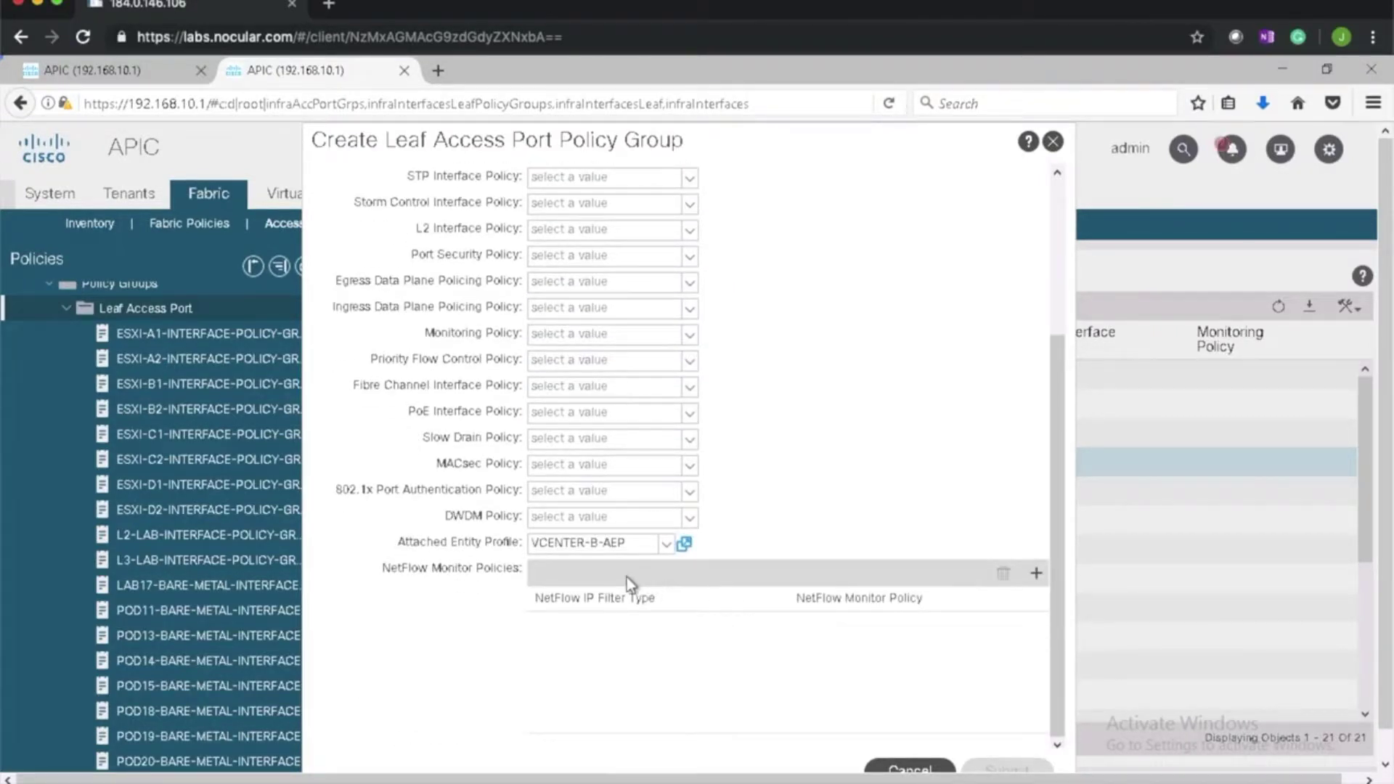
scroll(769, 638, "up", 2)
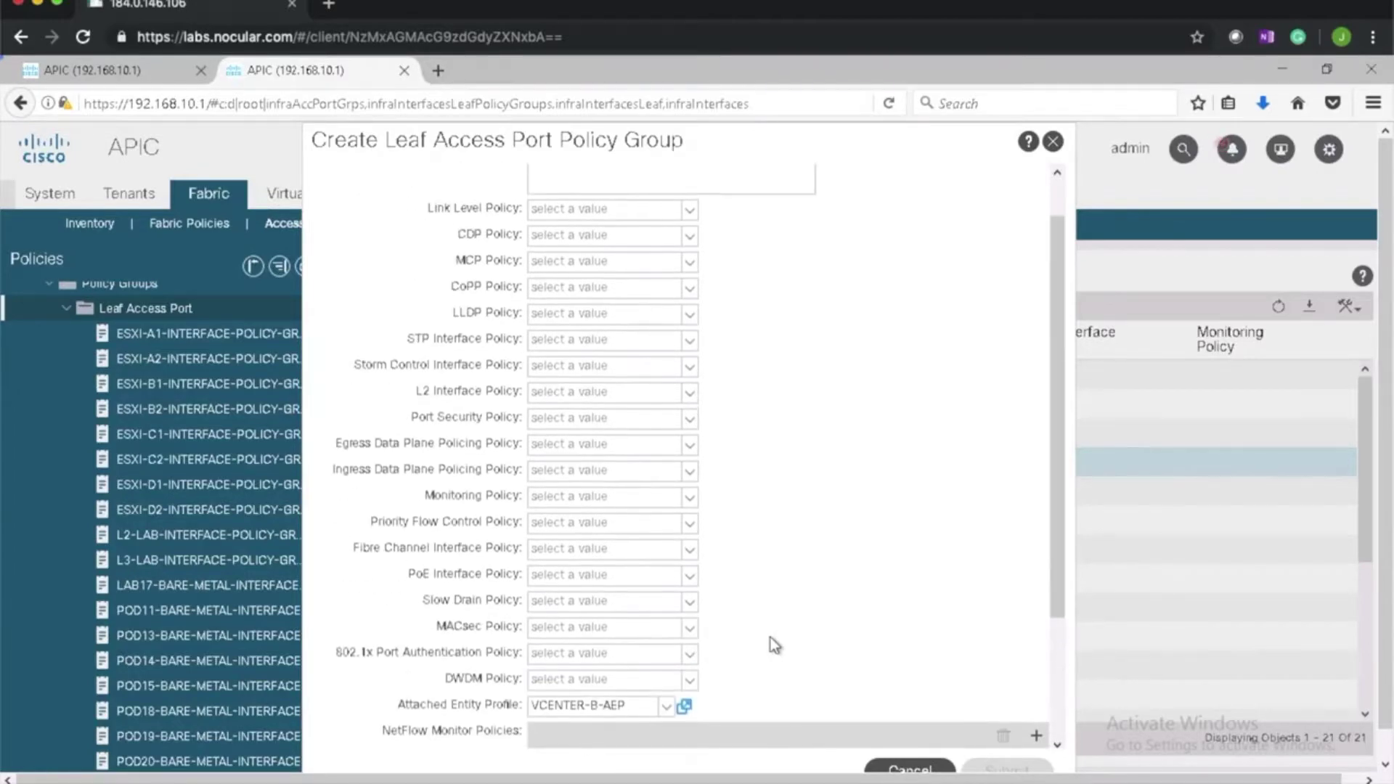
left_click(904, 771)
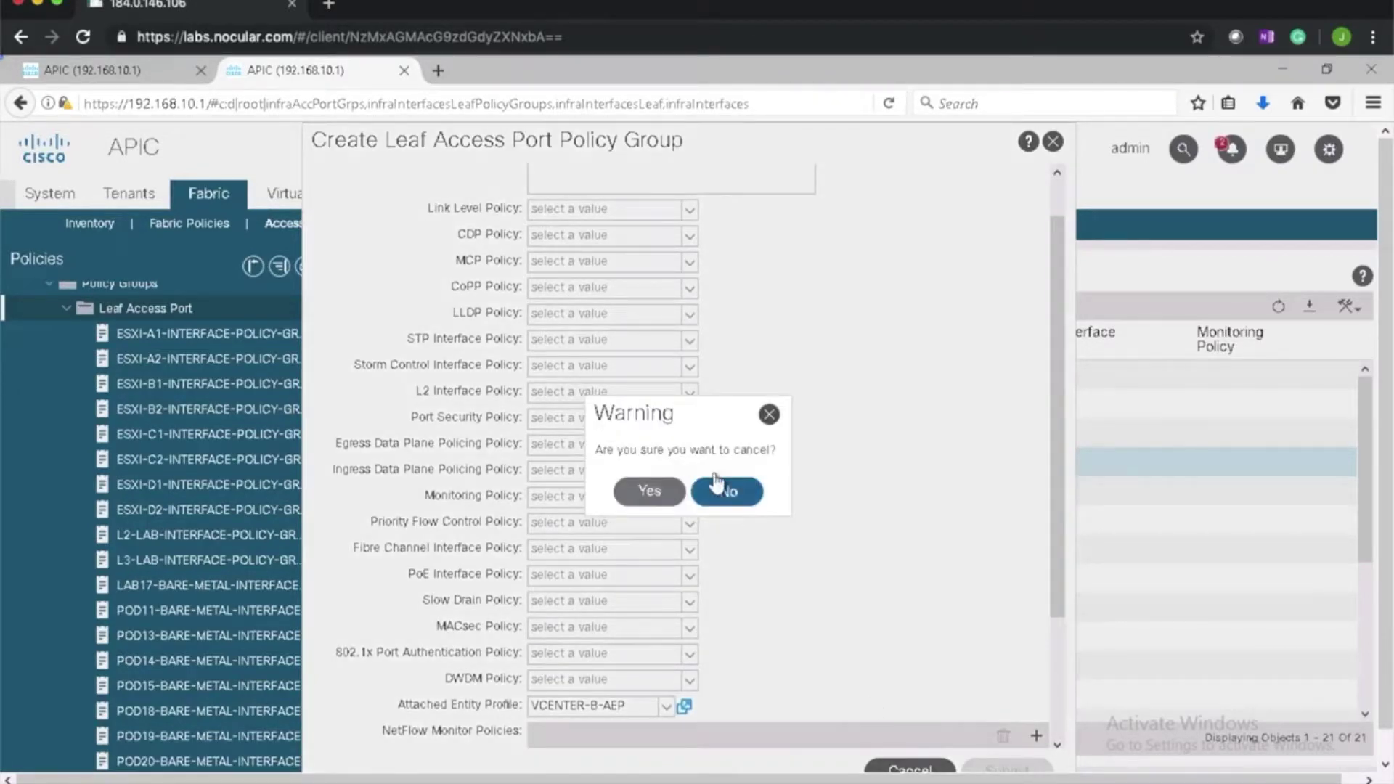
left_click(662, 491)
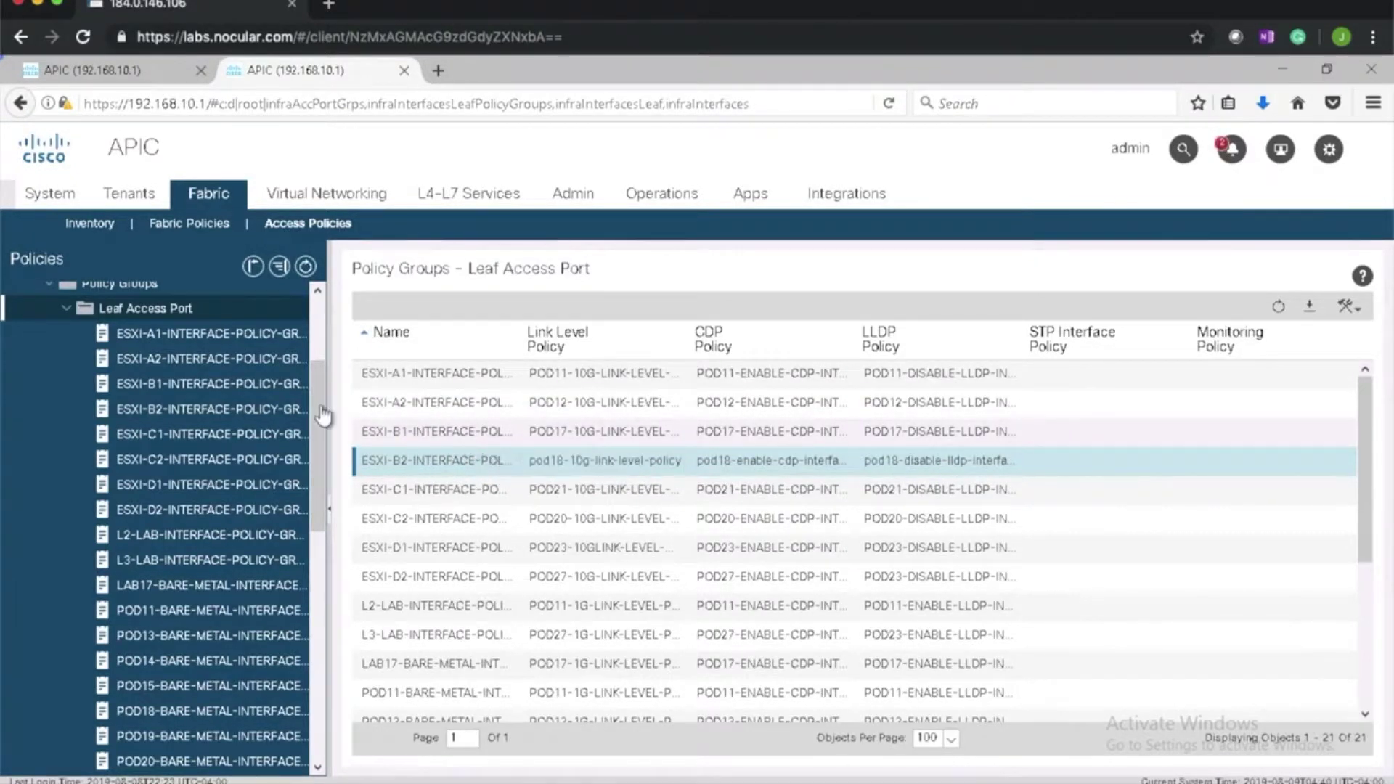
Review ESXI-B2-INTERFACE-PROFILE under Leaf Interfaces > Profiles, then begin a new leaf interface profile.
left_click(66, 307)
scroll(75, 377, "up", 3)
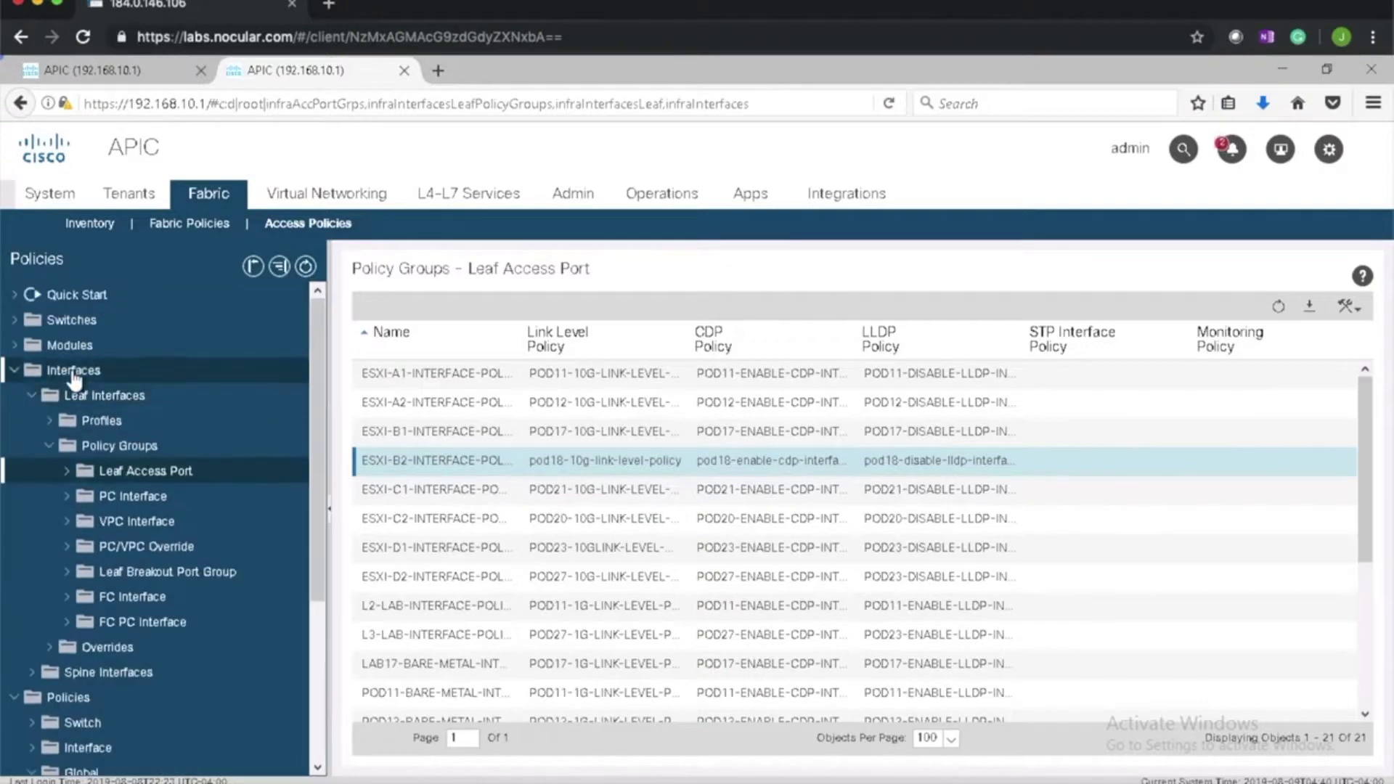
left_click(49, 422)
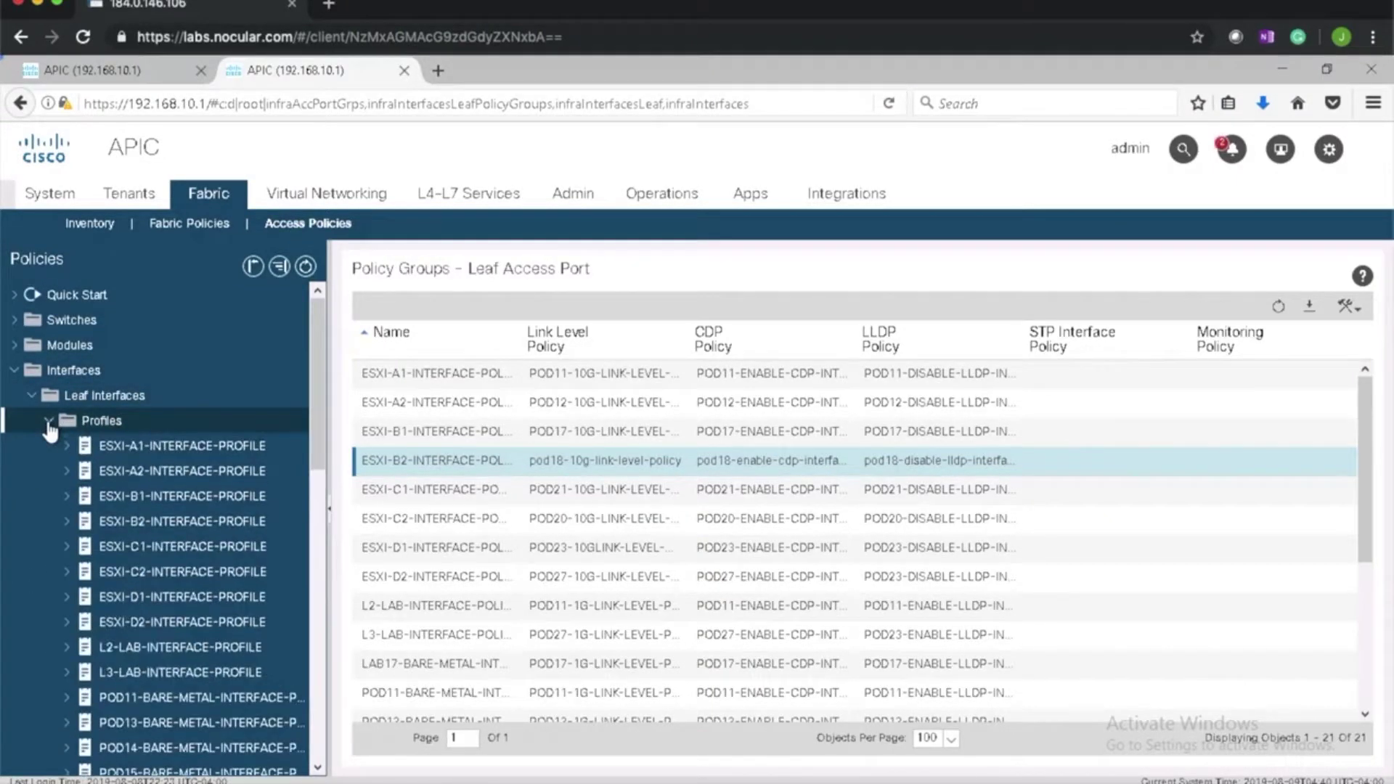
left_click(161, 522)
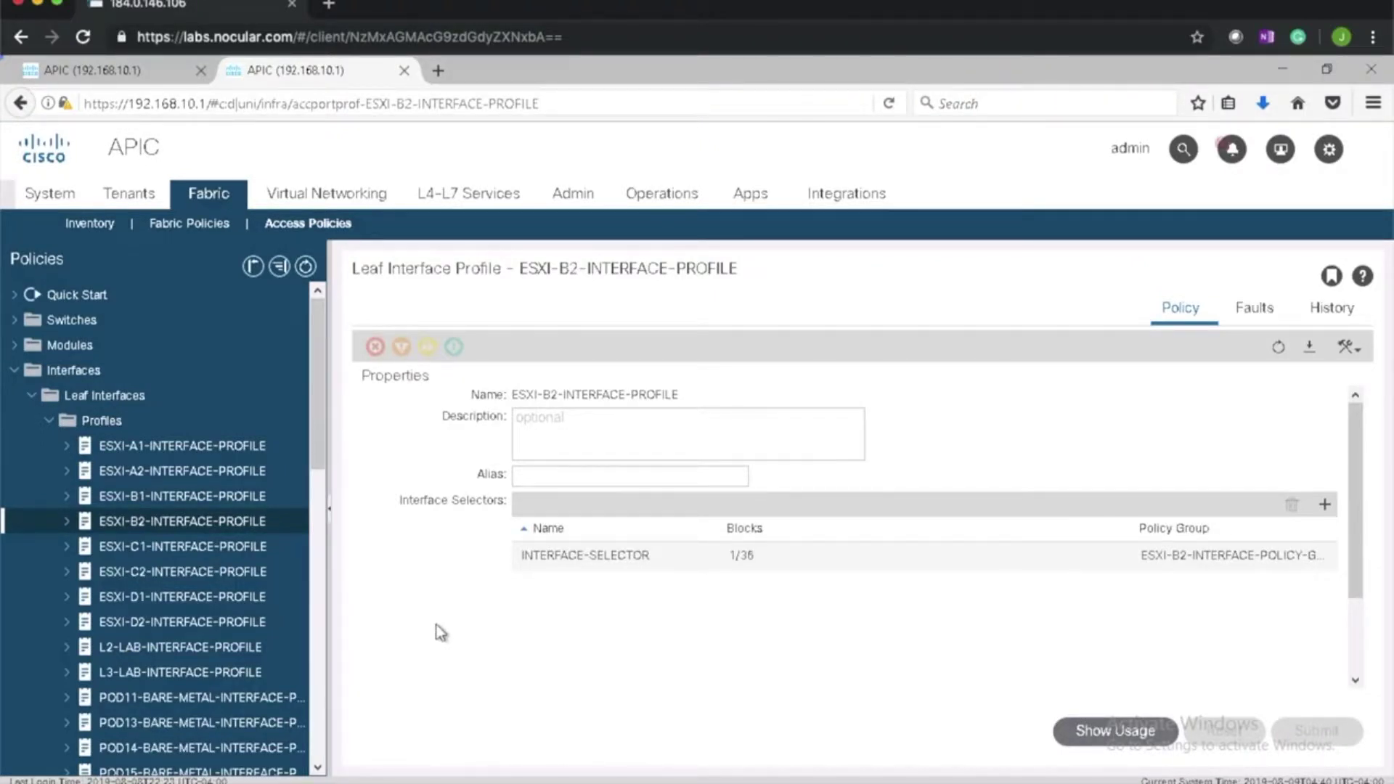
right_click(114, 424)
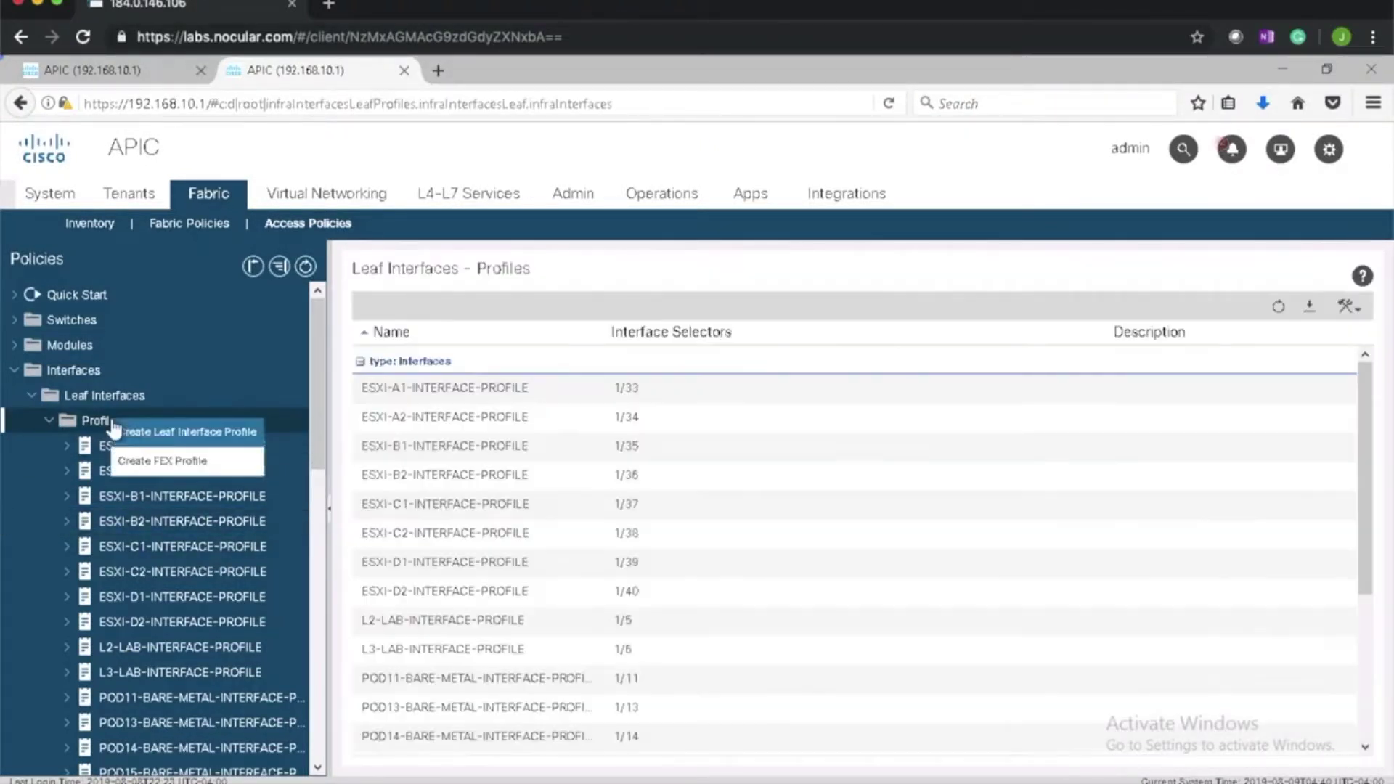
left_click(214, 435)
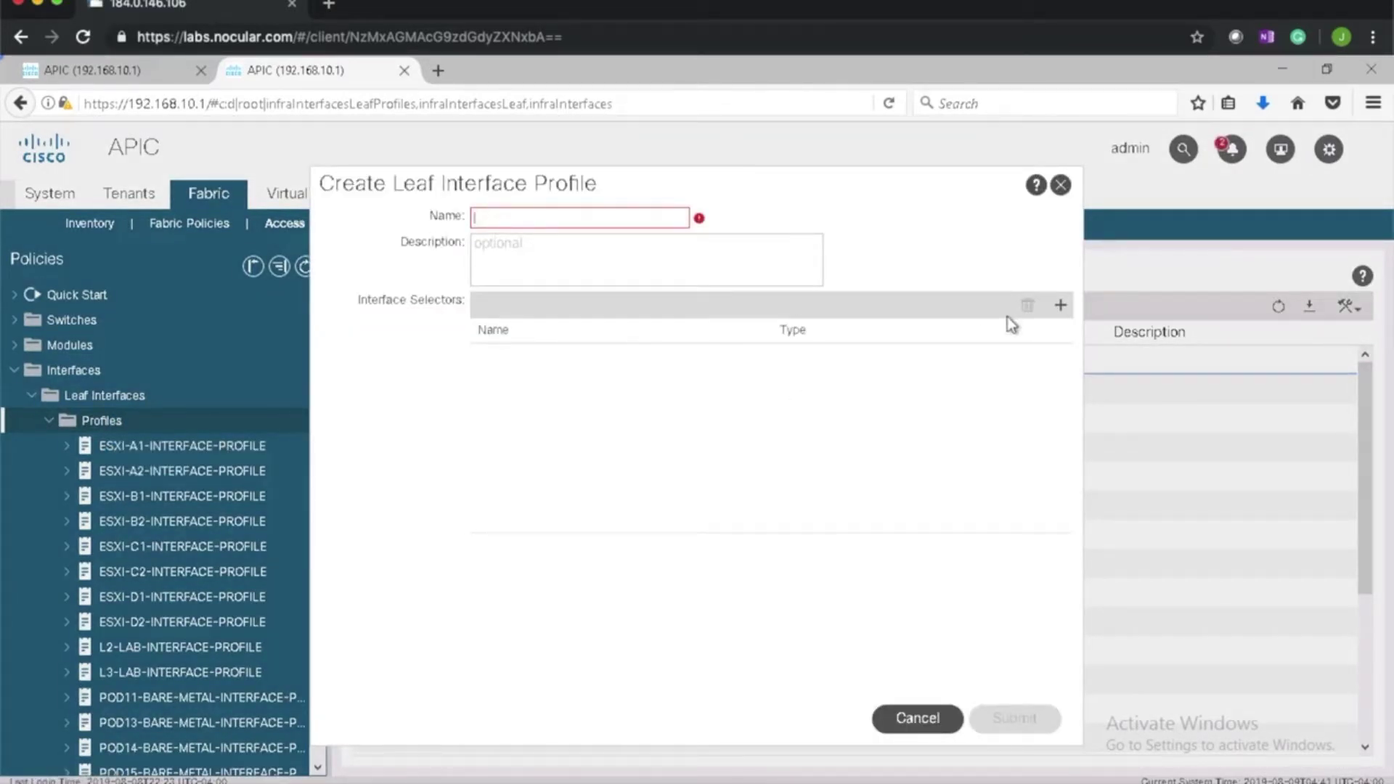
Name the new leaf interface profile ESXI-B2-INTERFACE-PROFILE and begin adding an access port selector.
left_click(661, 215)
type("ESXI-")
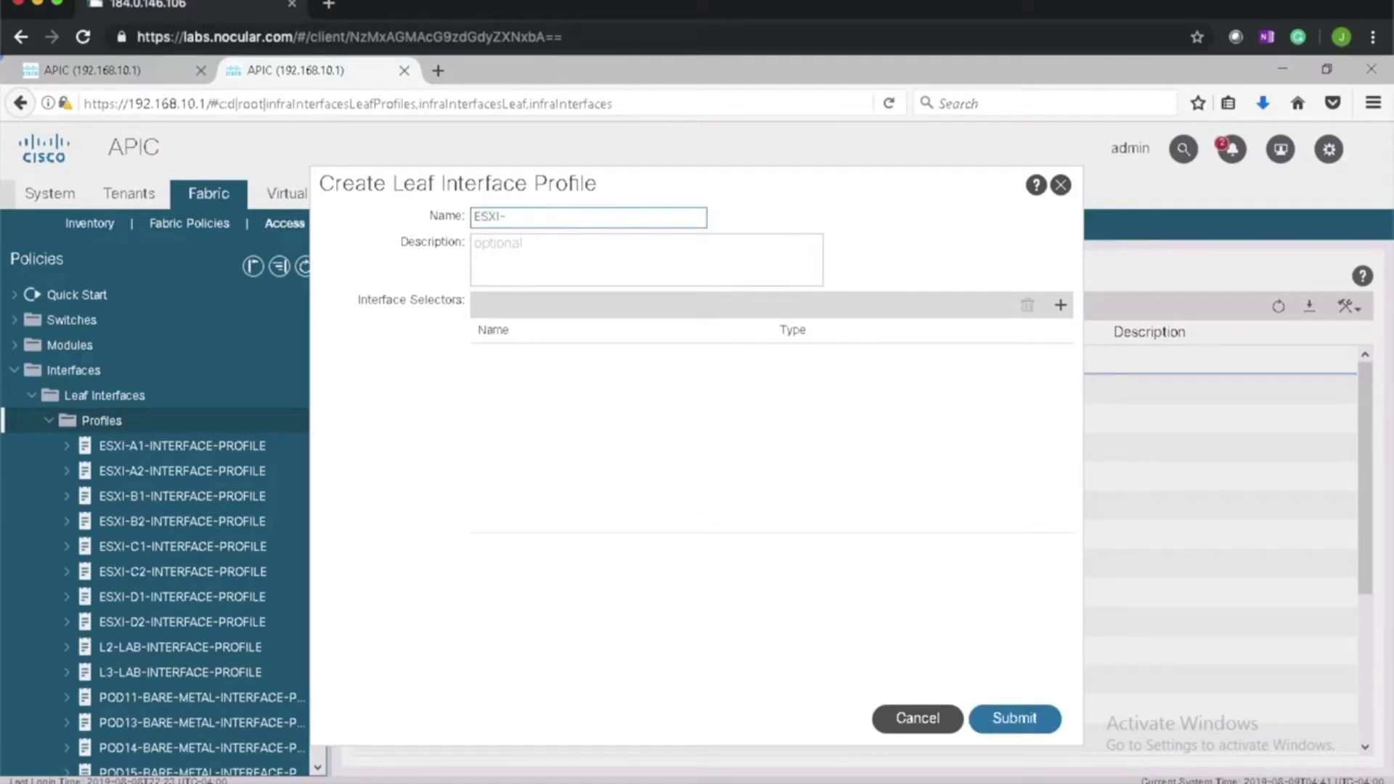
type("B2-INTERFACE-PROFILE")
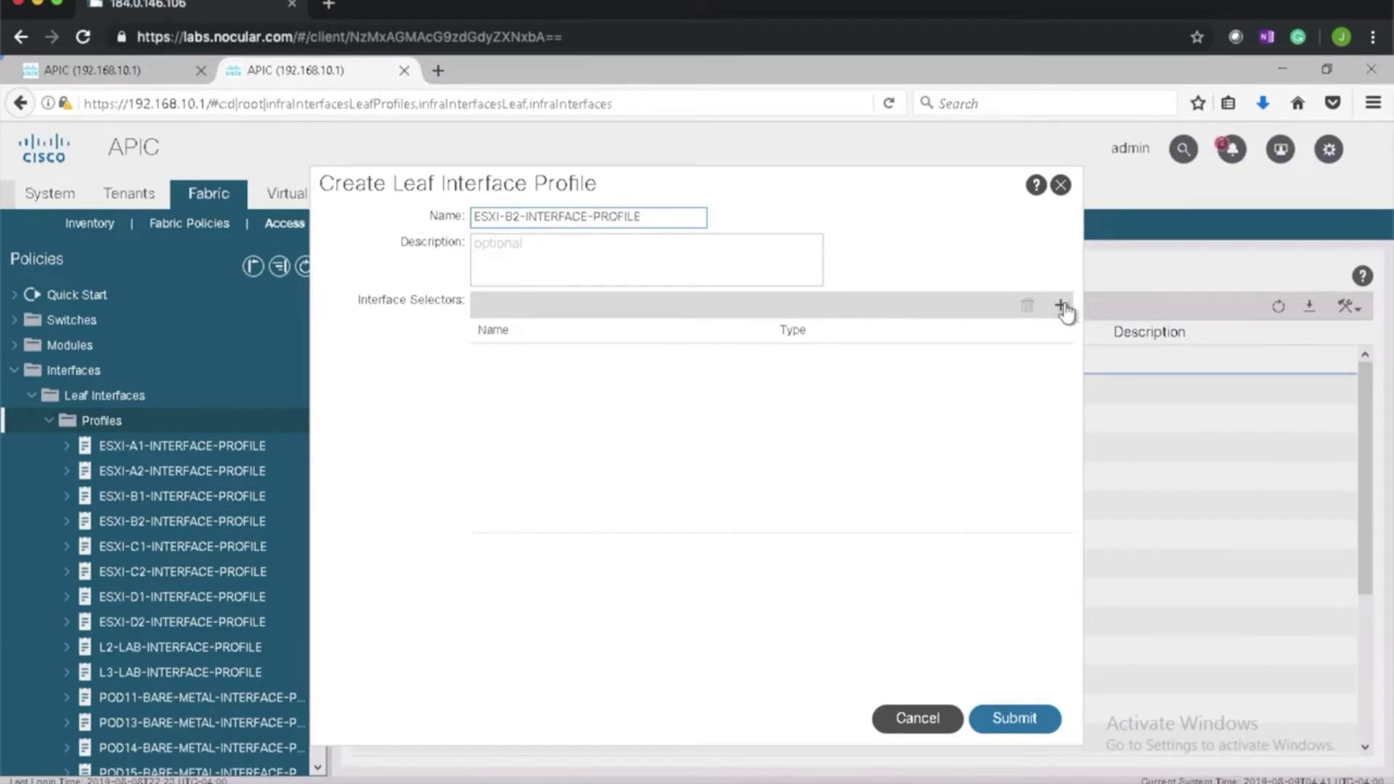
left_click(1062, 306)
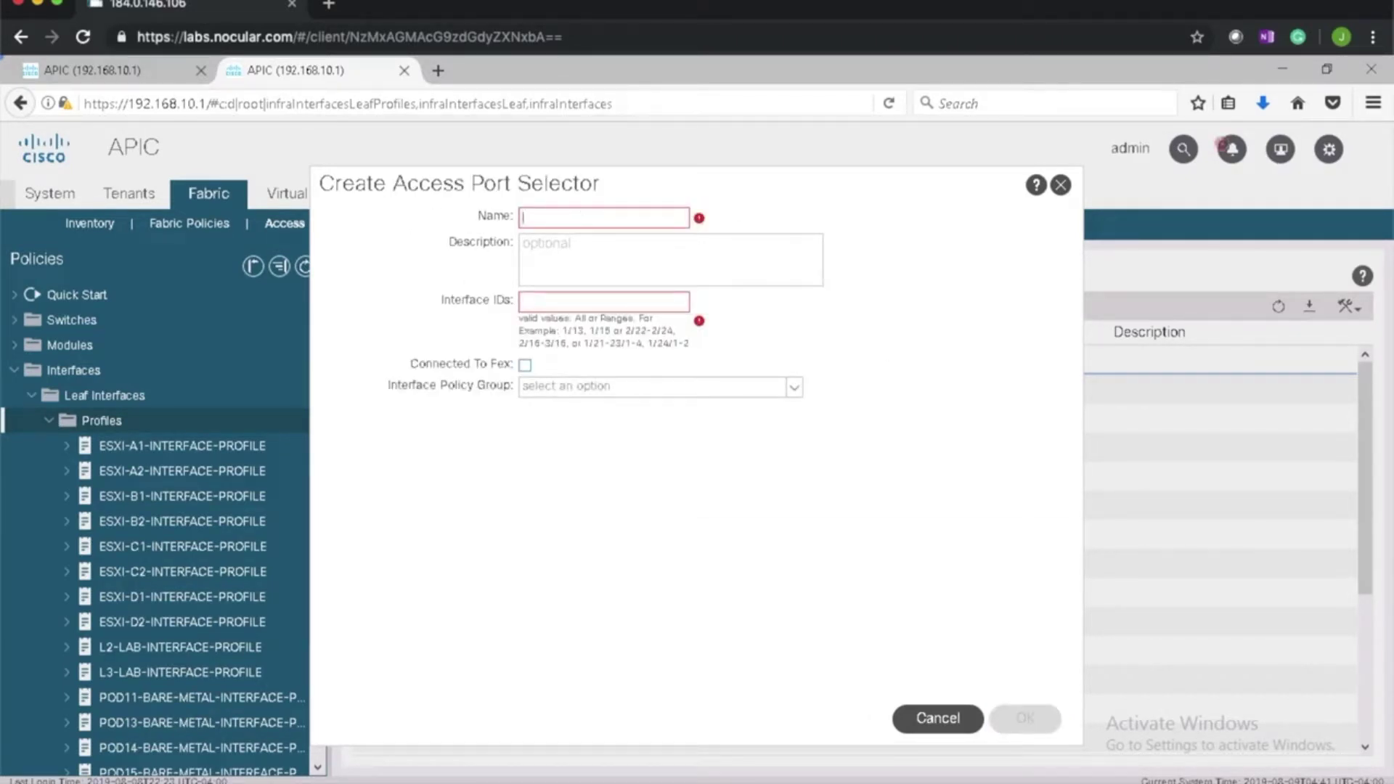
Fill in selector INTERFACE-SELECTOR with interface IDs 1/33 and policy group ESXI-B2-INTERFACE-POLICY-GROUP.
type("INTERFACE-SELECTOR")
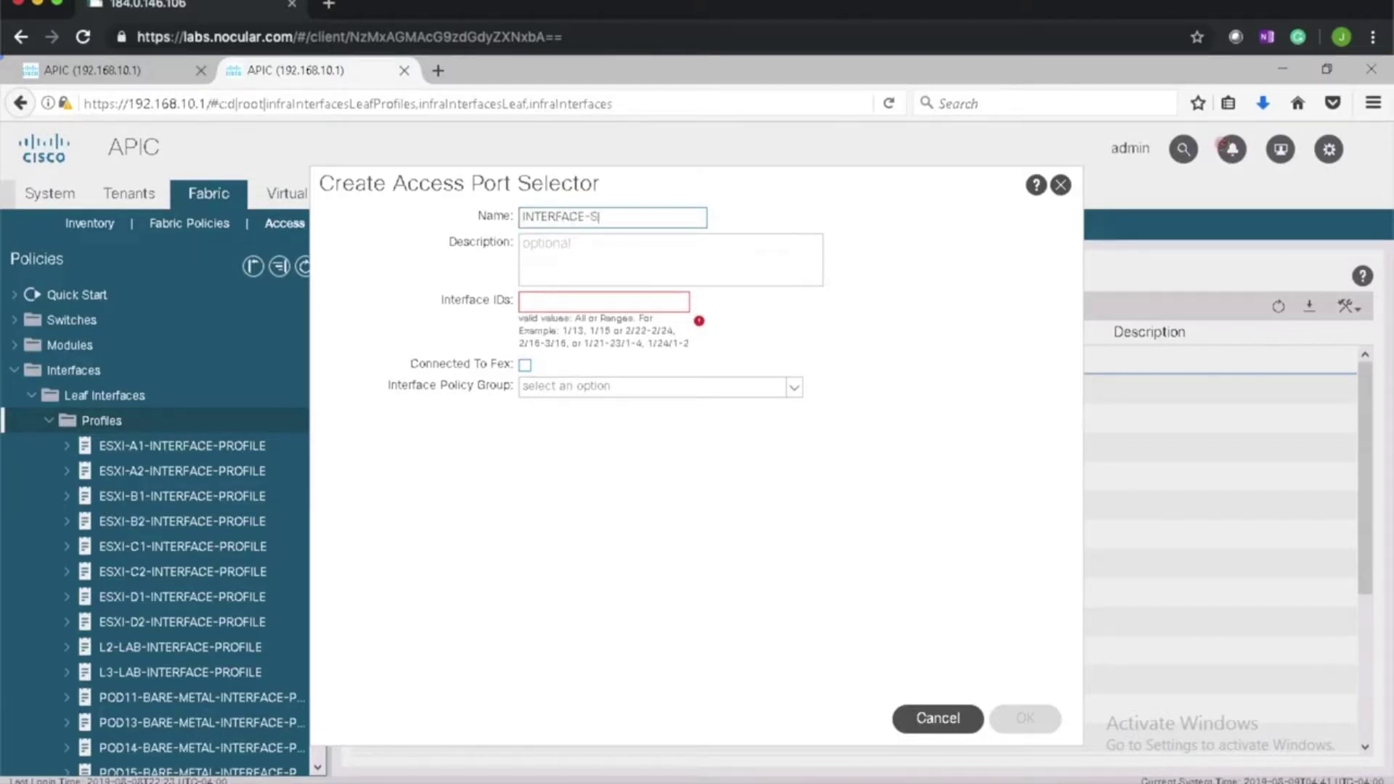
left_click(565, 298)
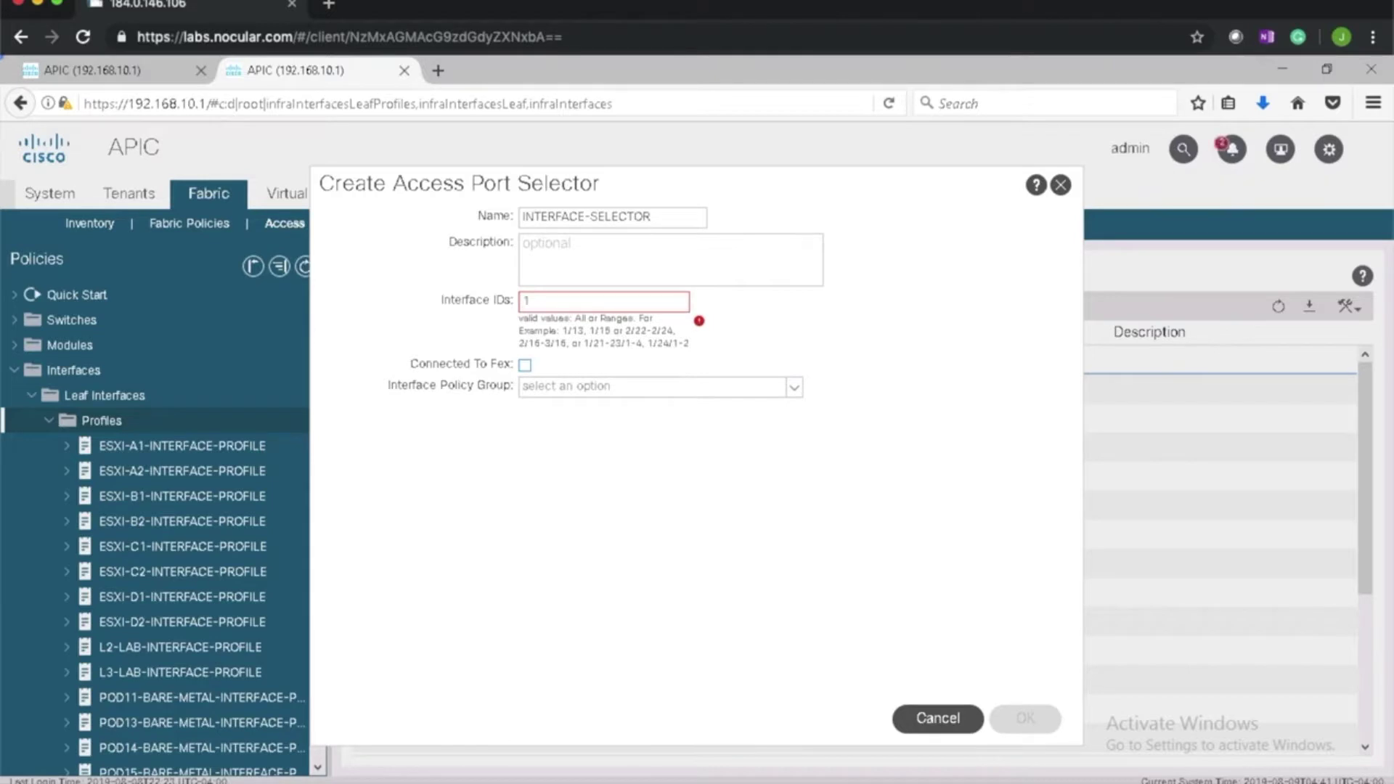
type("1/33")
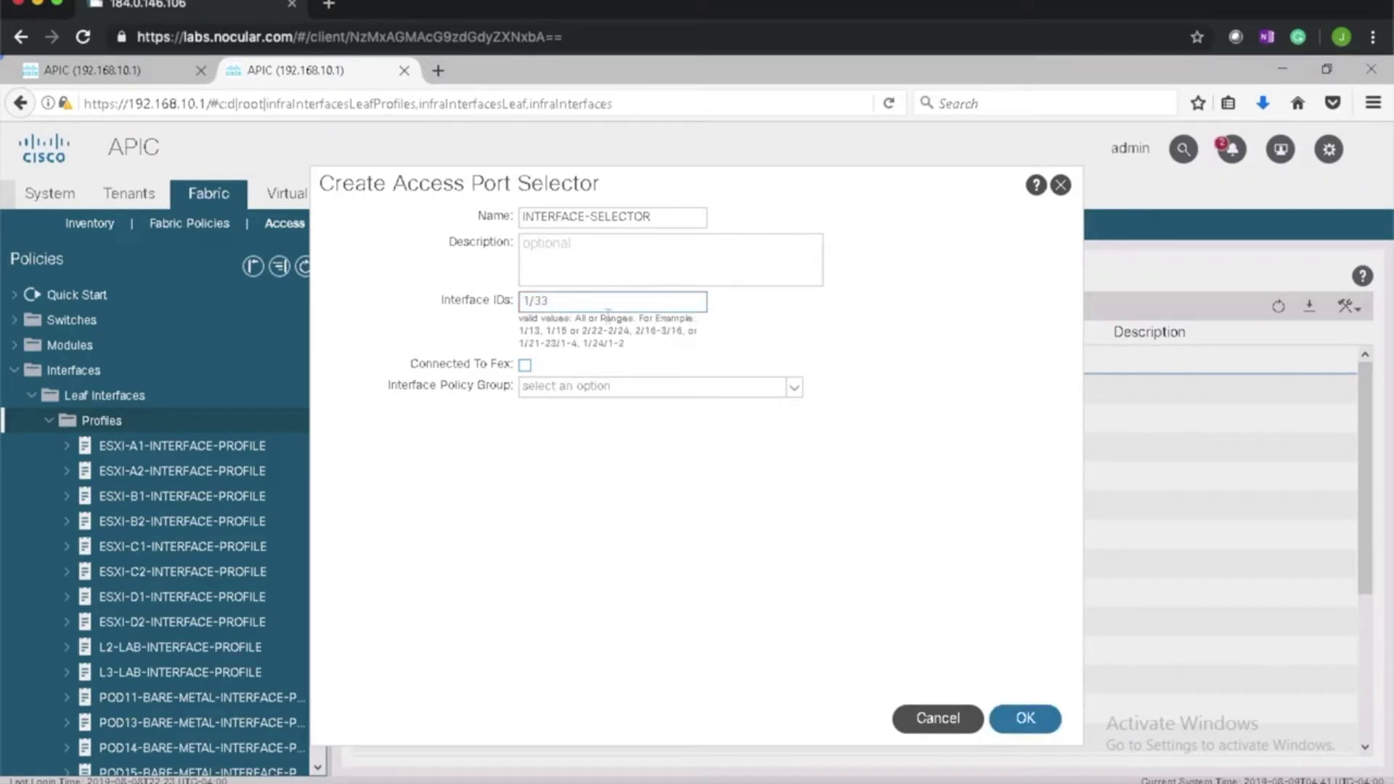
left_click(792, 392)
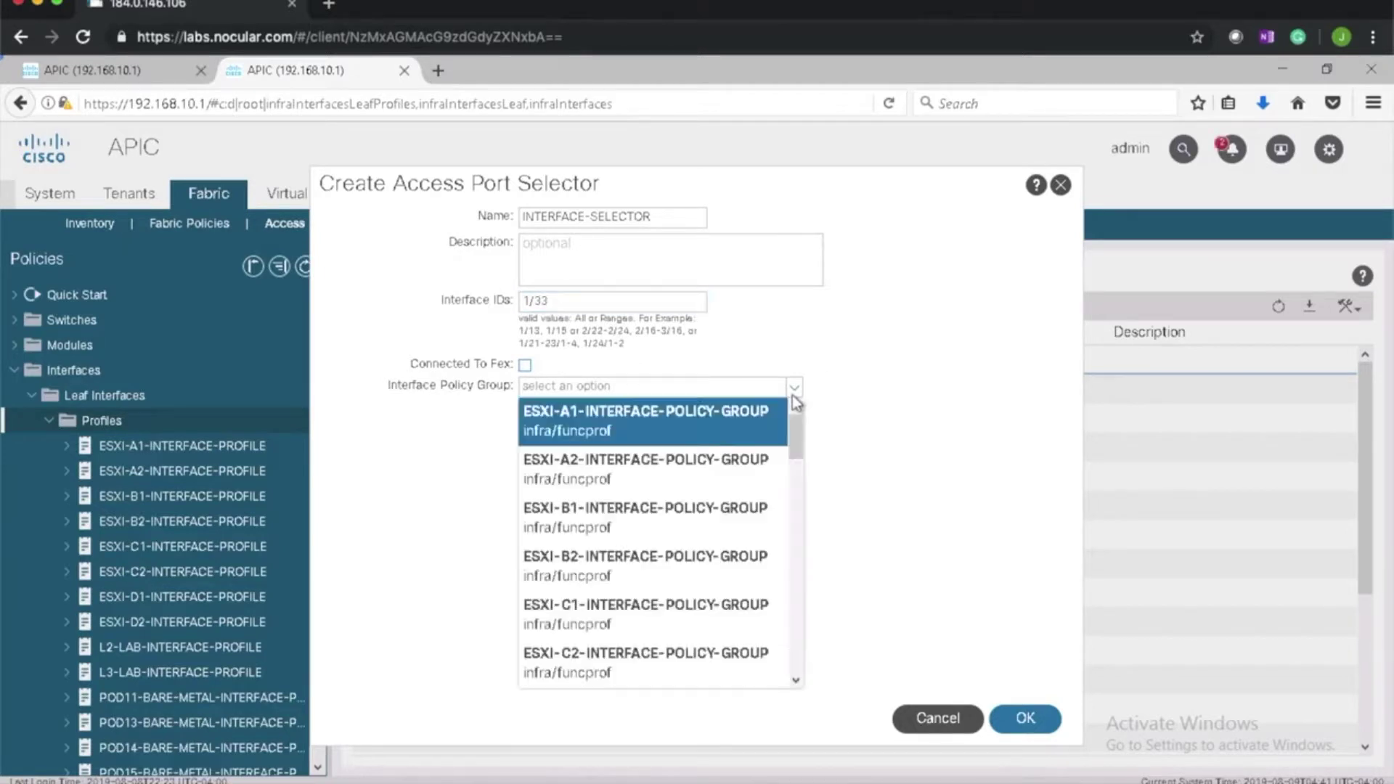
left_click(610, 559)
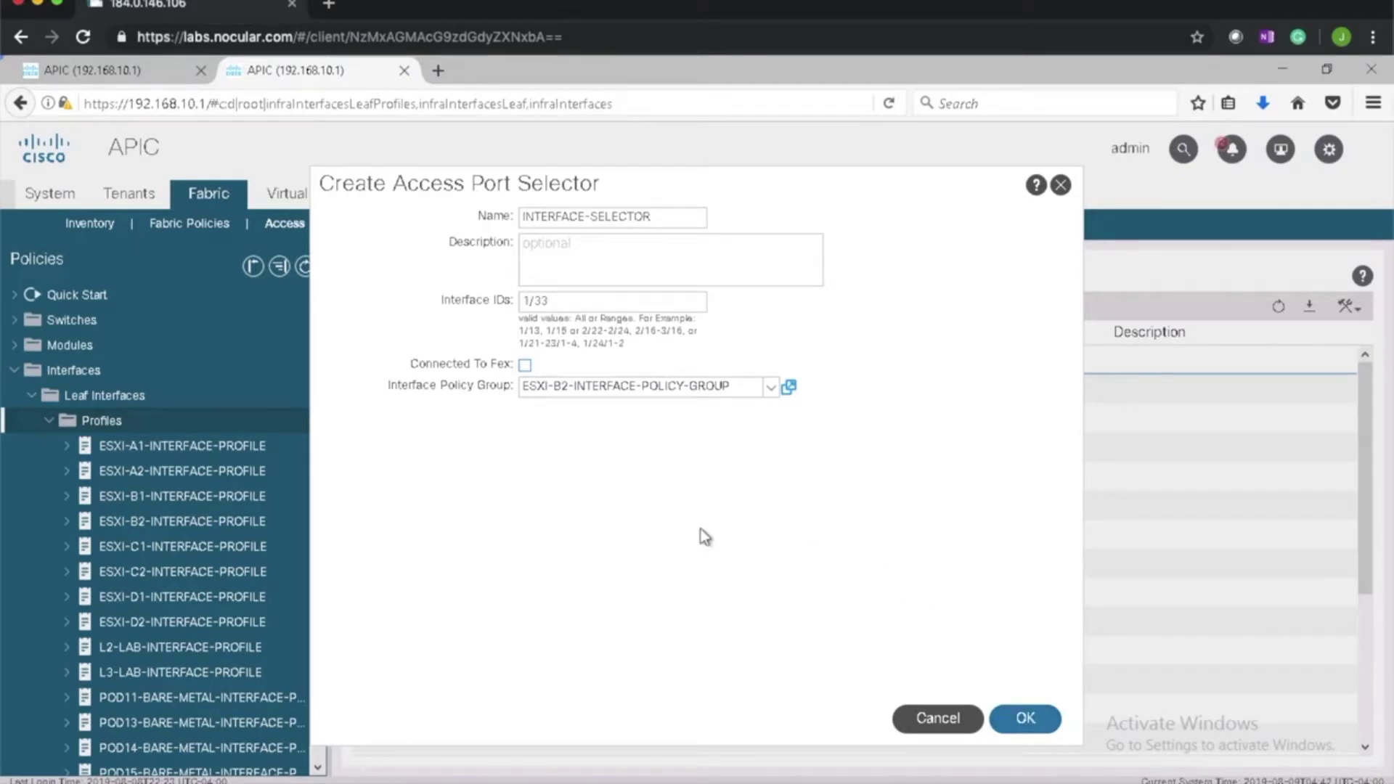
left_click(555, 304)
Cancel and confirm discarding both the INTERFACE-SELECTOR selector and the new leaf interface profile.
left_click(679, 447)
left_click(937, 720)
left_click(657, 494)
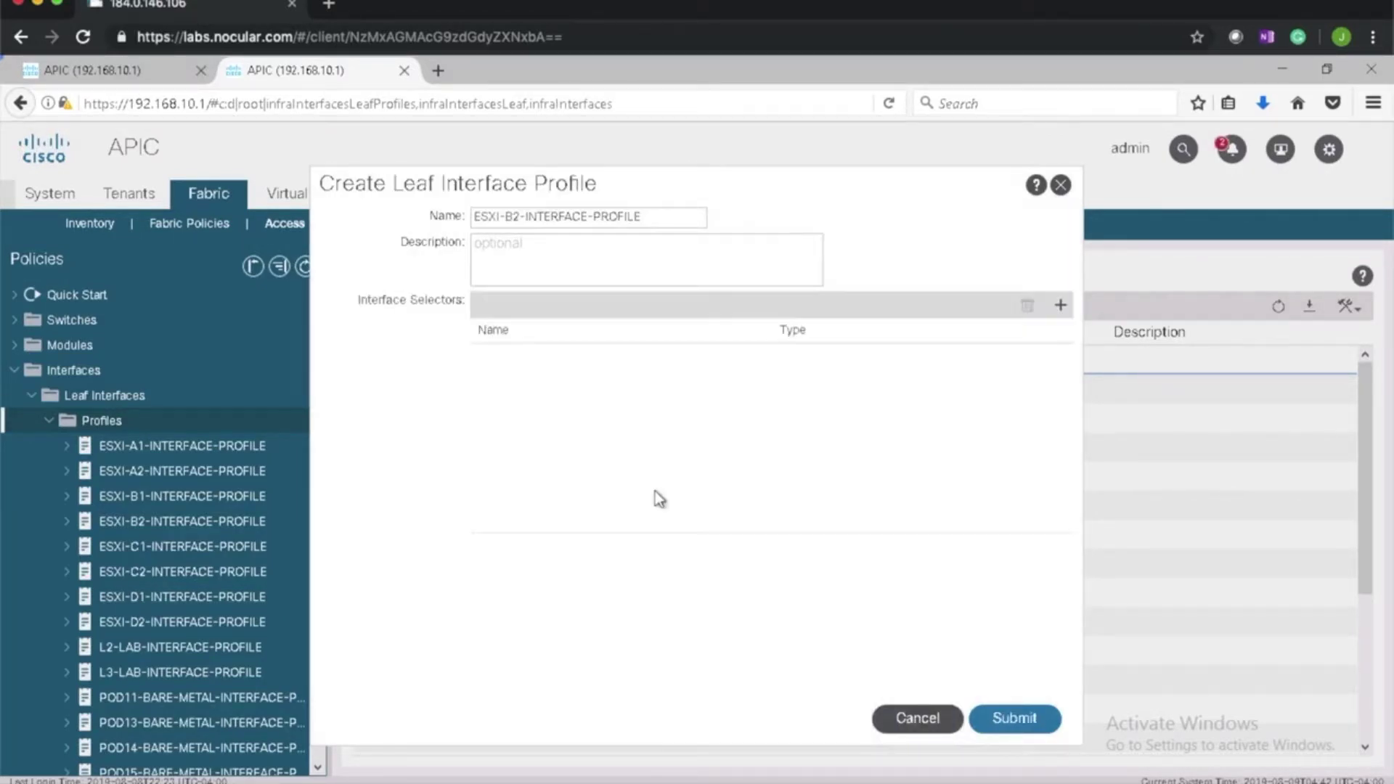
left_click(904, 717)
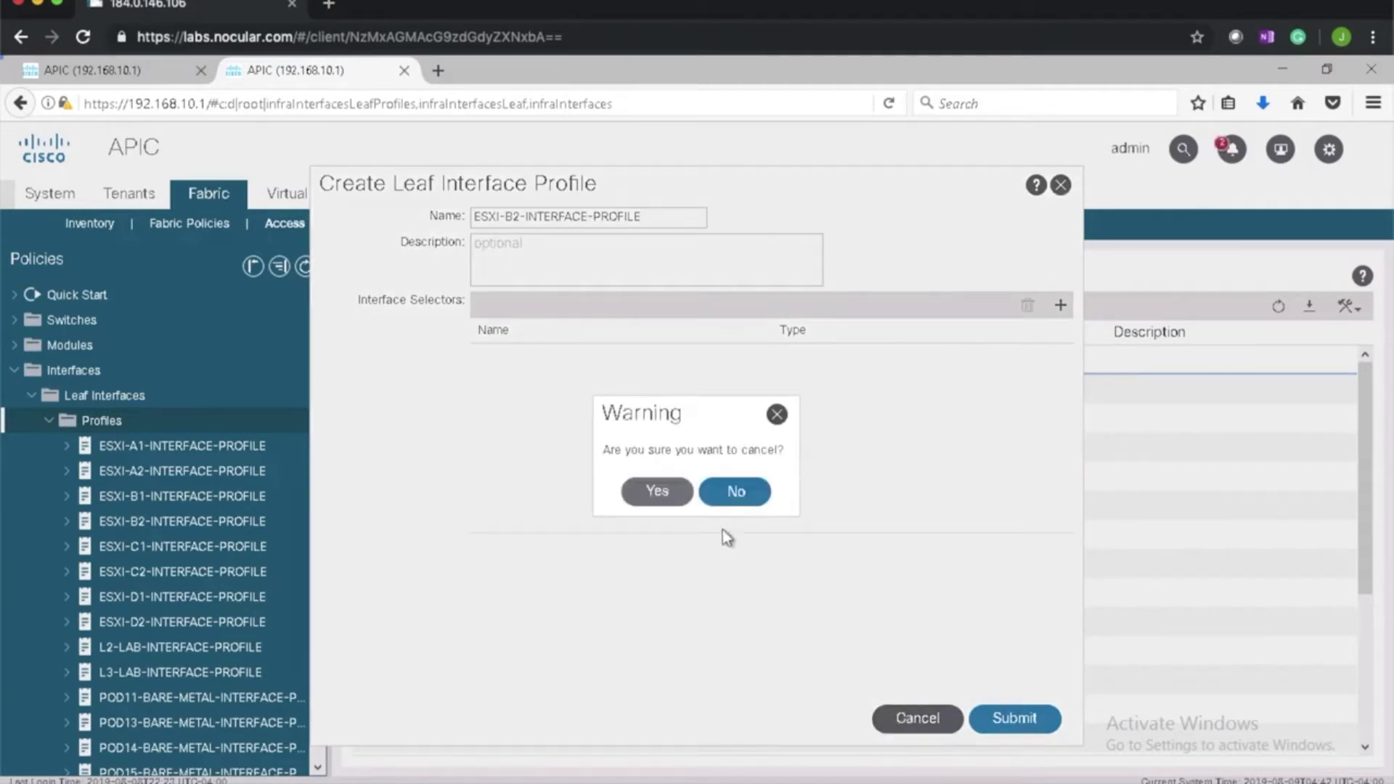
left_click(657, 492)
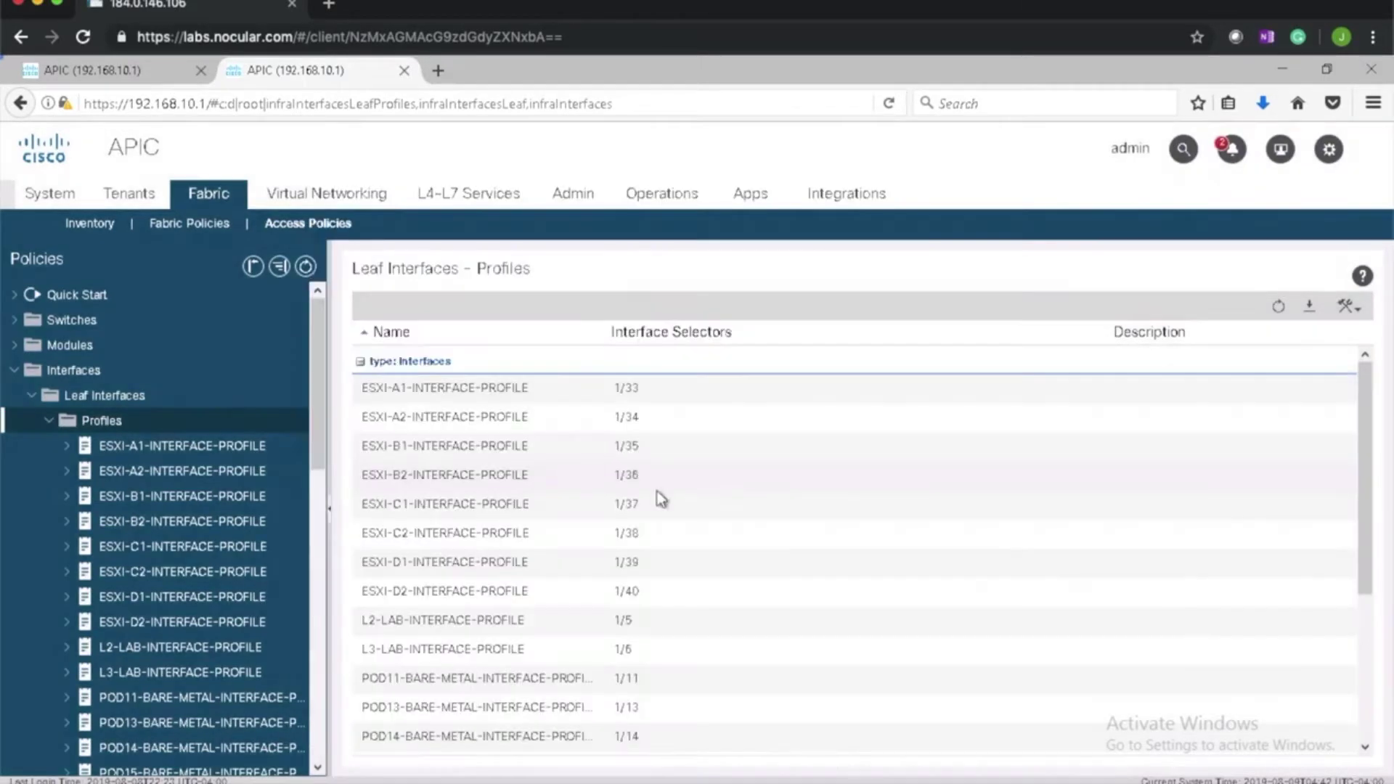
left_click(15, 322)
Browse the leaf switch profiles list and widen the Name column to show full profile names.
left_click(32, 346)
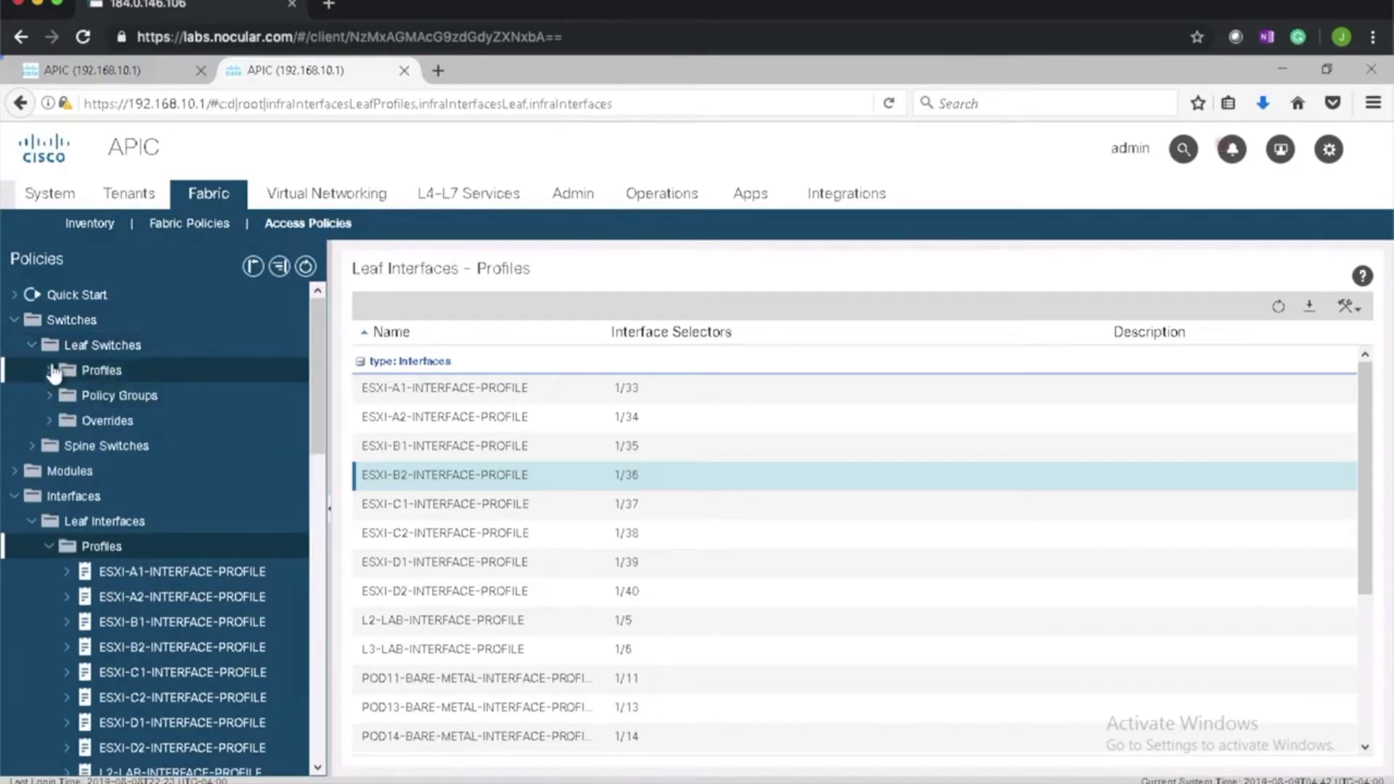
left_click(55, 371)
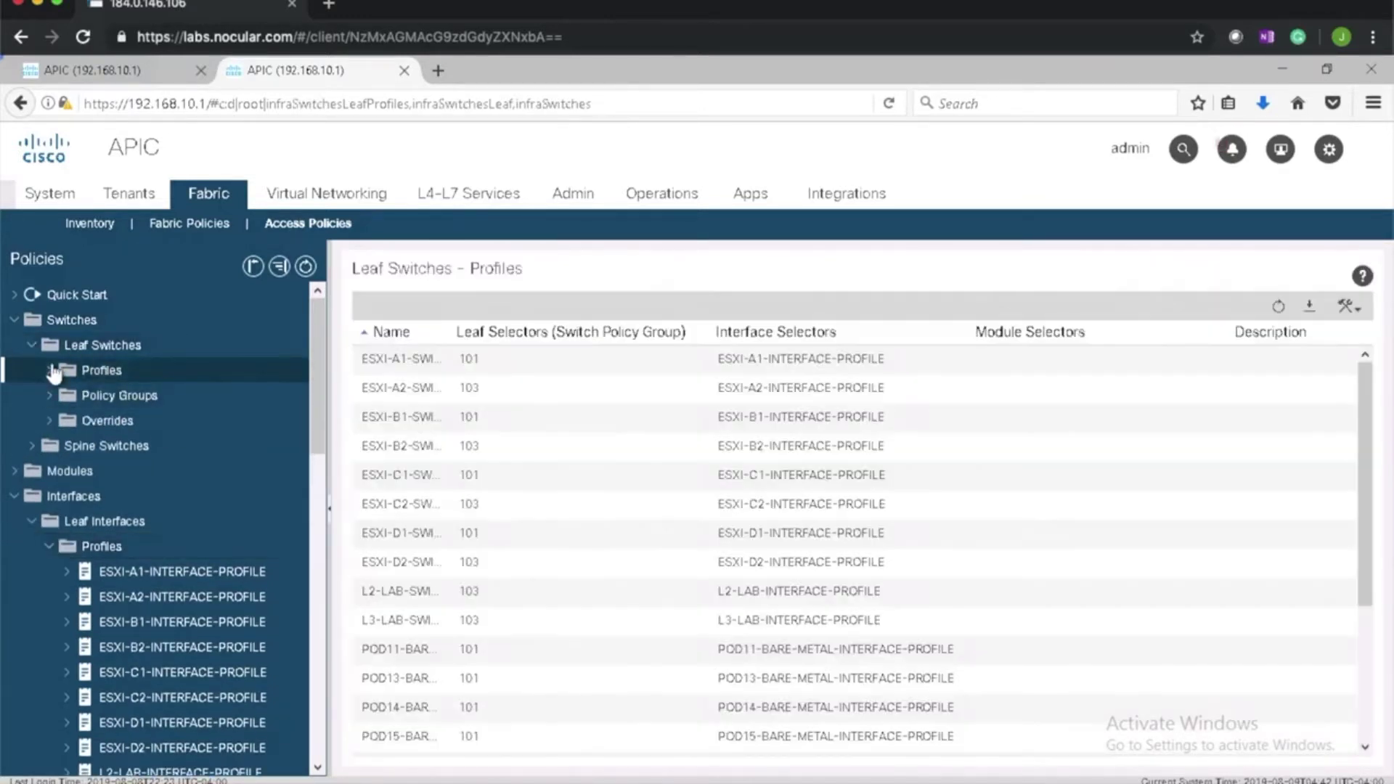
left_click(405, 447)
left_click(494, 327)
left_click_drag(494, 327, 541, 333)
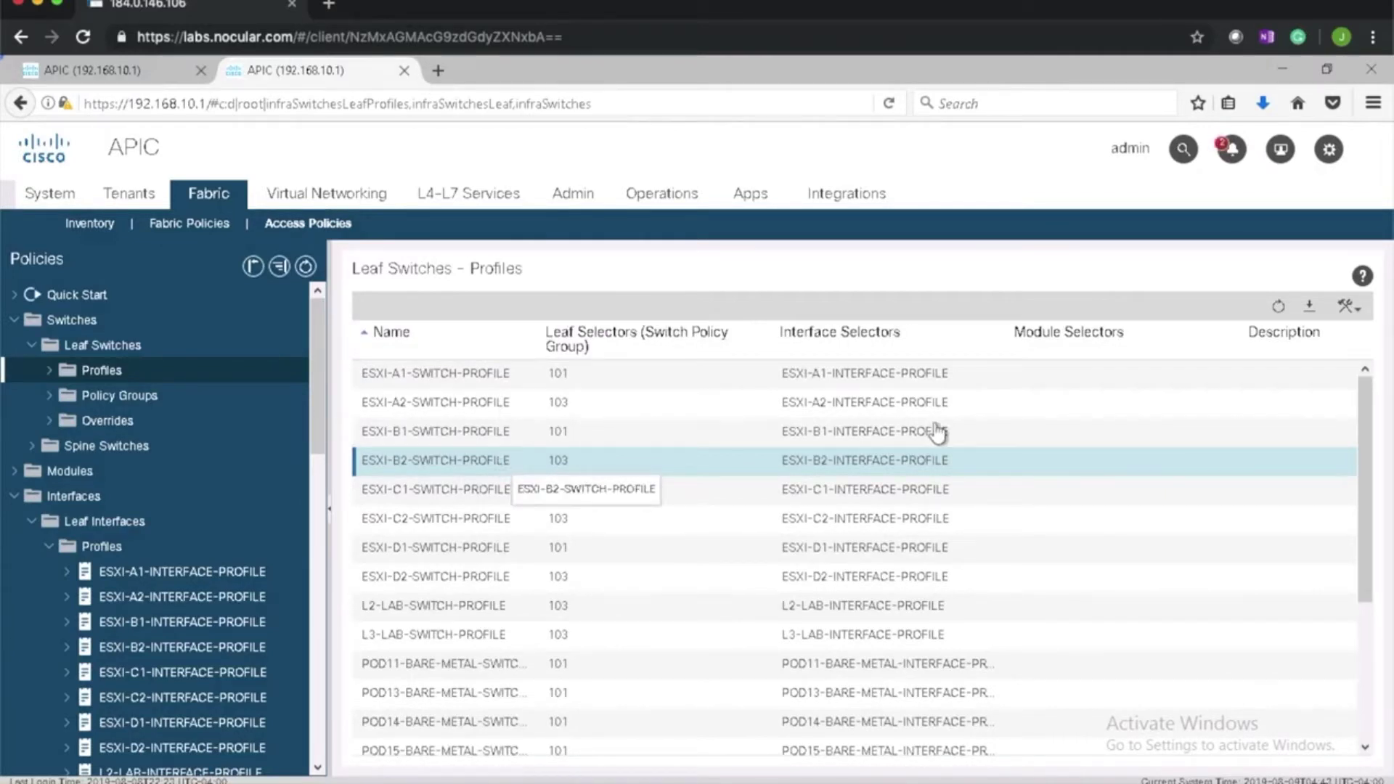
Start a new leaf switch profile named ESXI-SWITCH-PROFILE.
left_click(1345, 309)
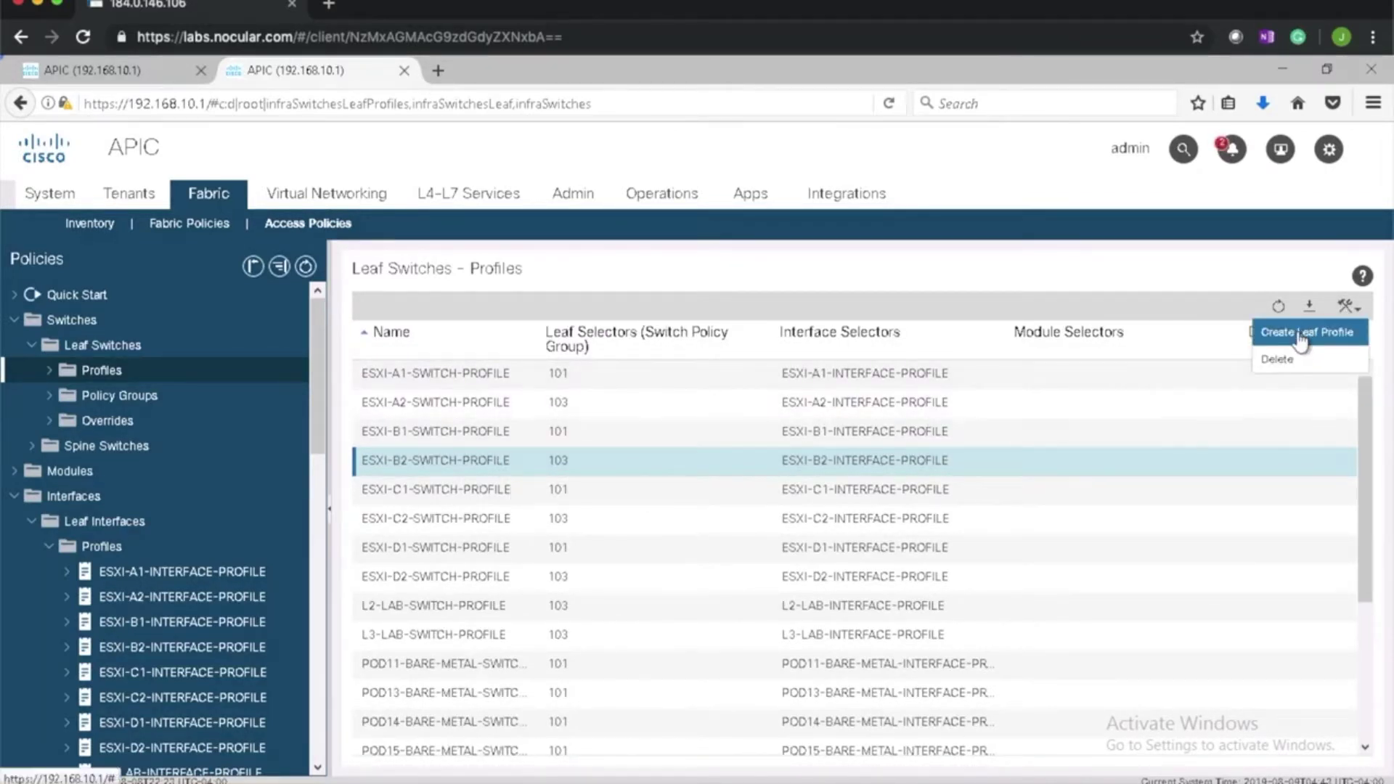
left_click(1303, 332)
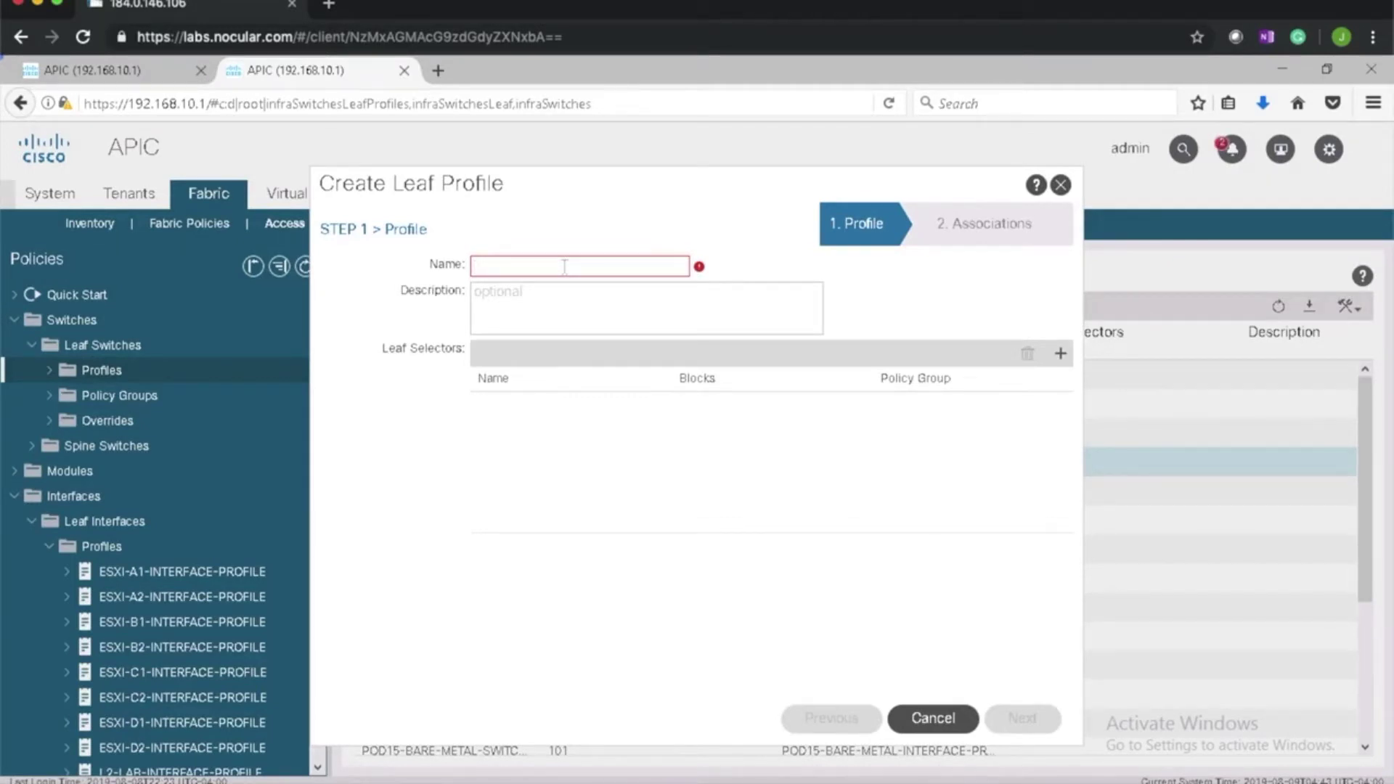
type("ESXI-")
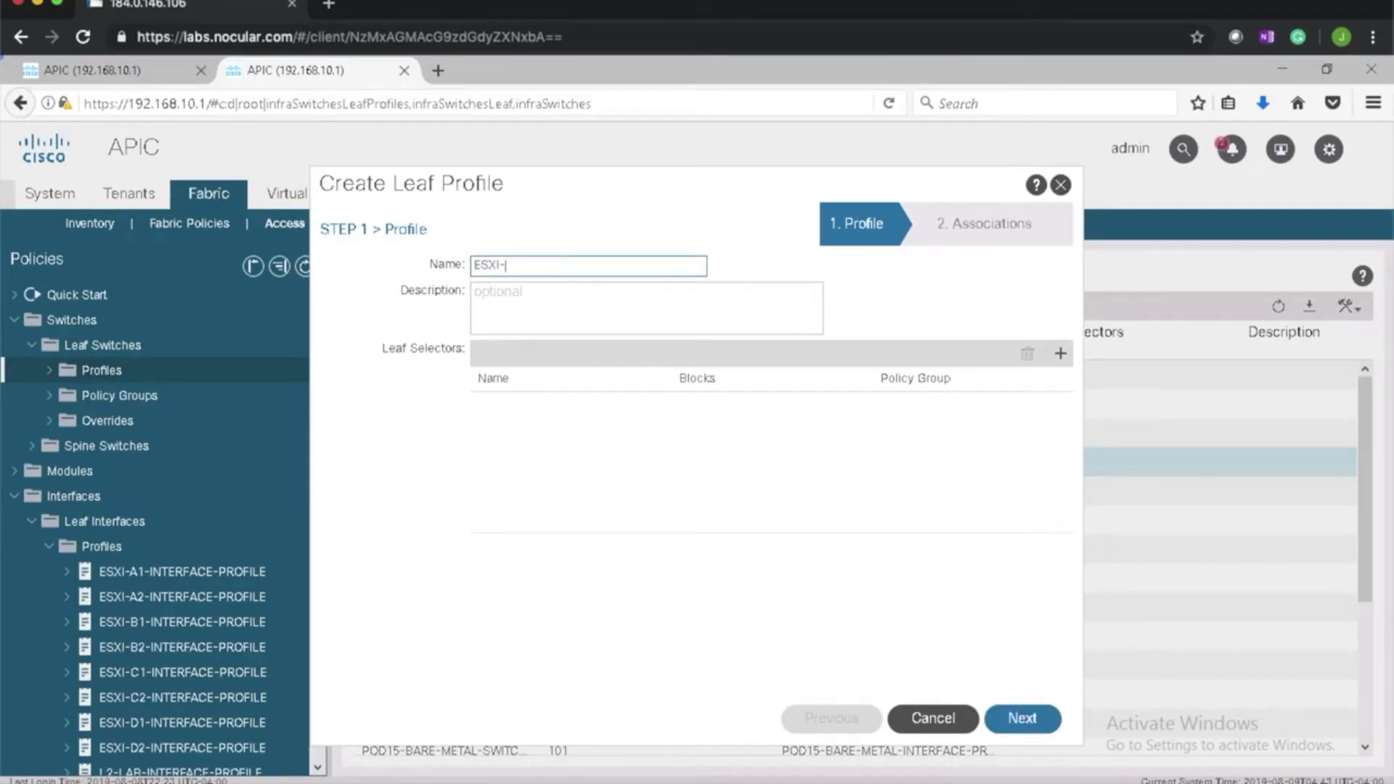
type("SWITCH-PROFILE")
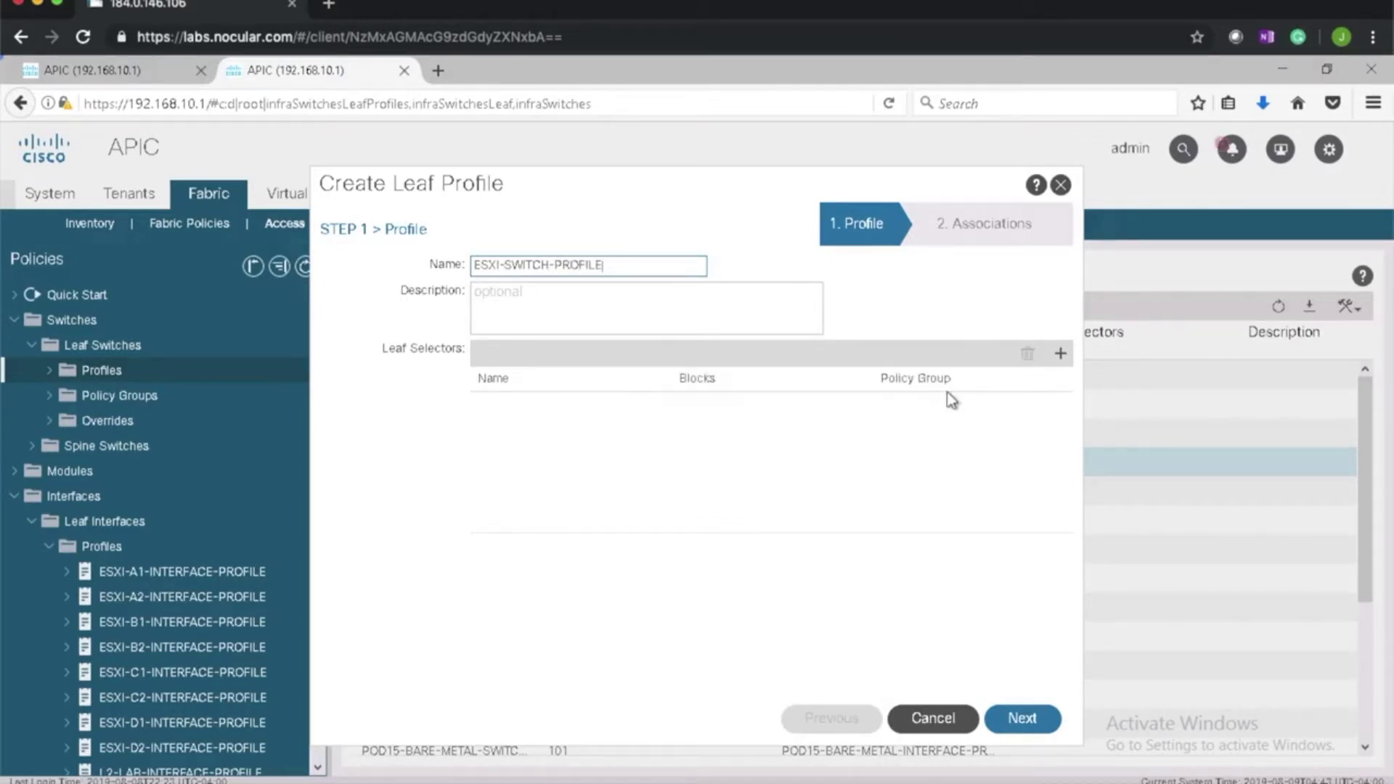
Add leaf selector SWITCH-SELECTOR on block 103 (Leaf-2) and continue to Associations.
left_click(1060, 354)
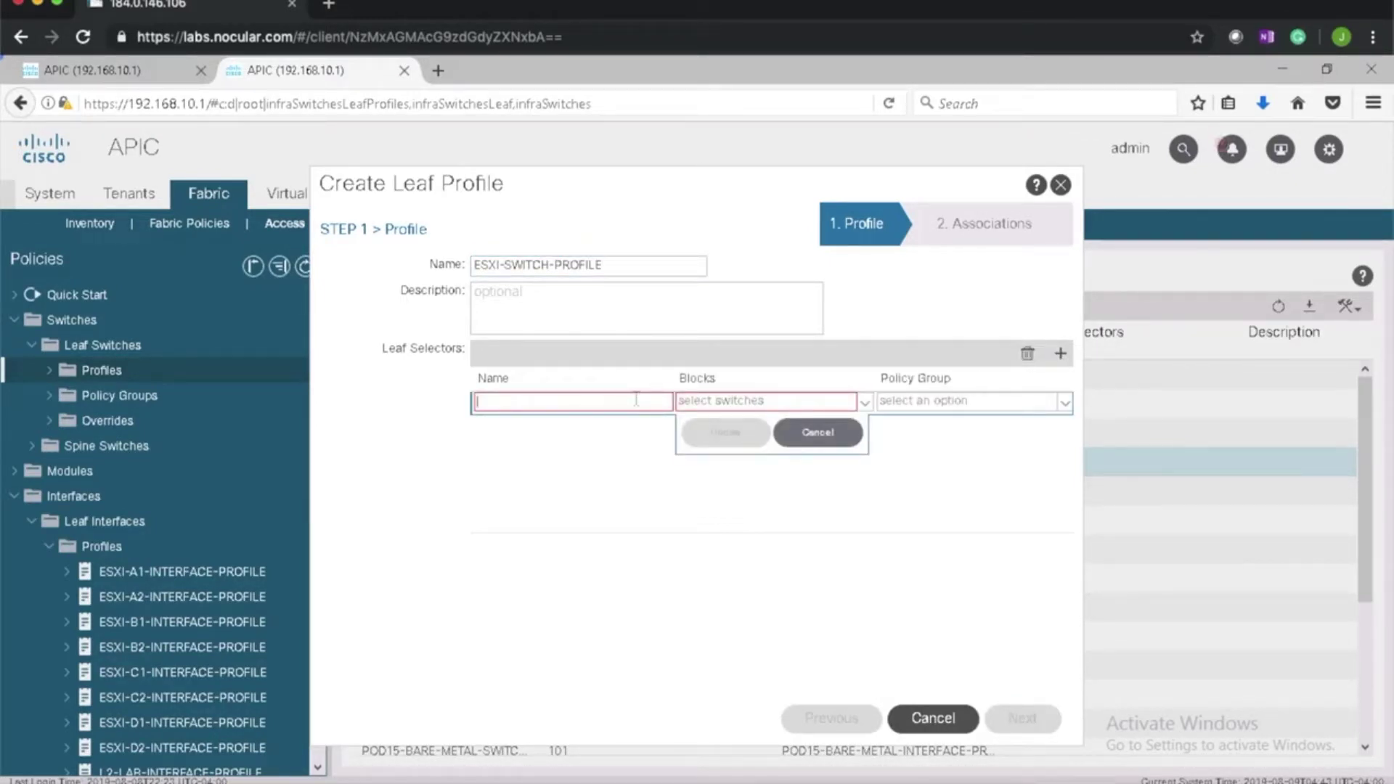
type("SWITCH-SELECTOR")
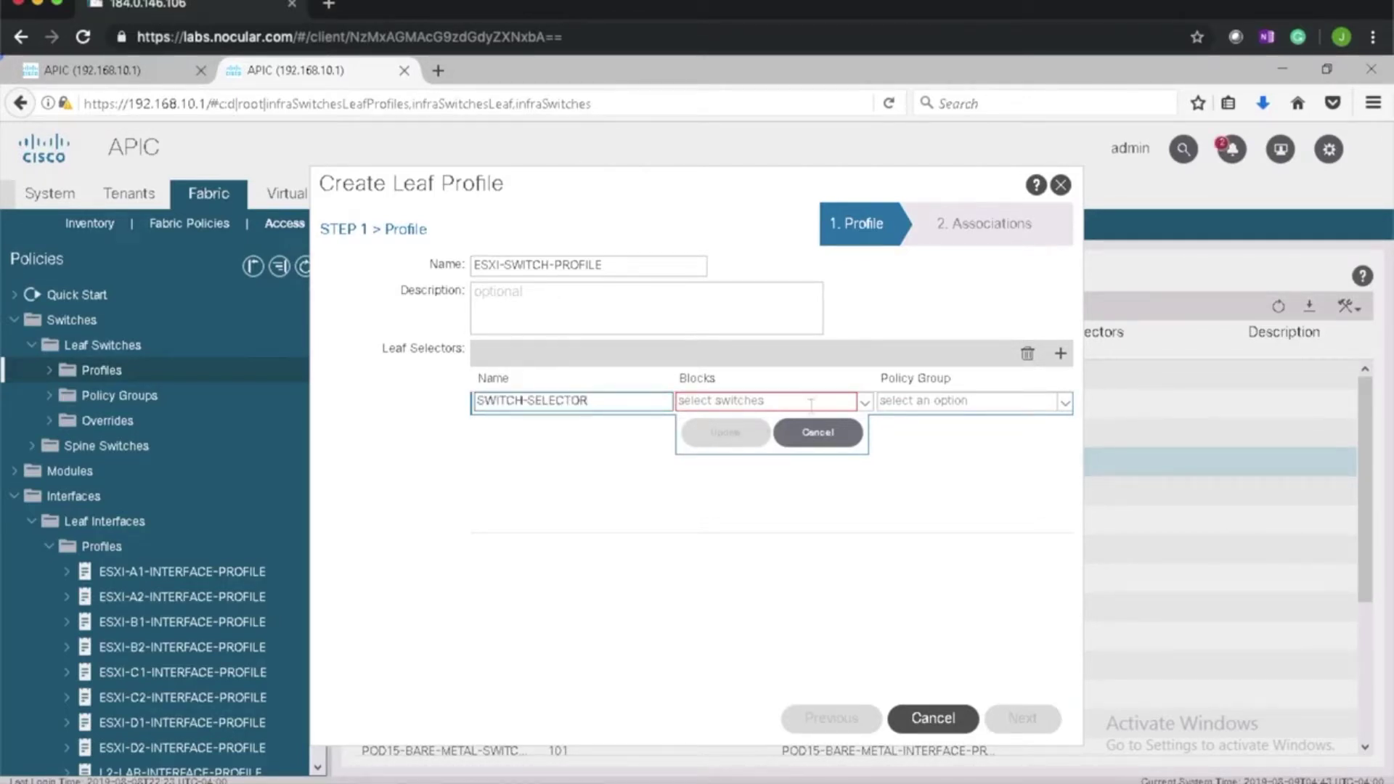
left_click(865, 403)
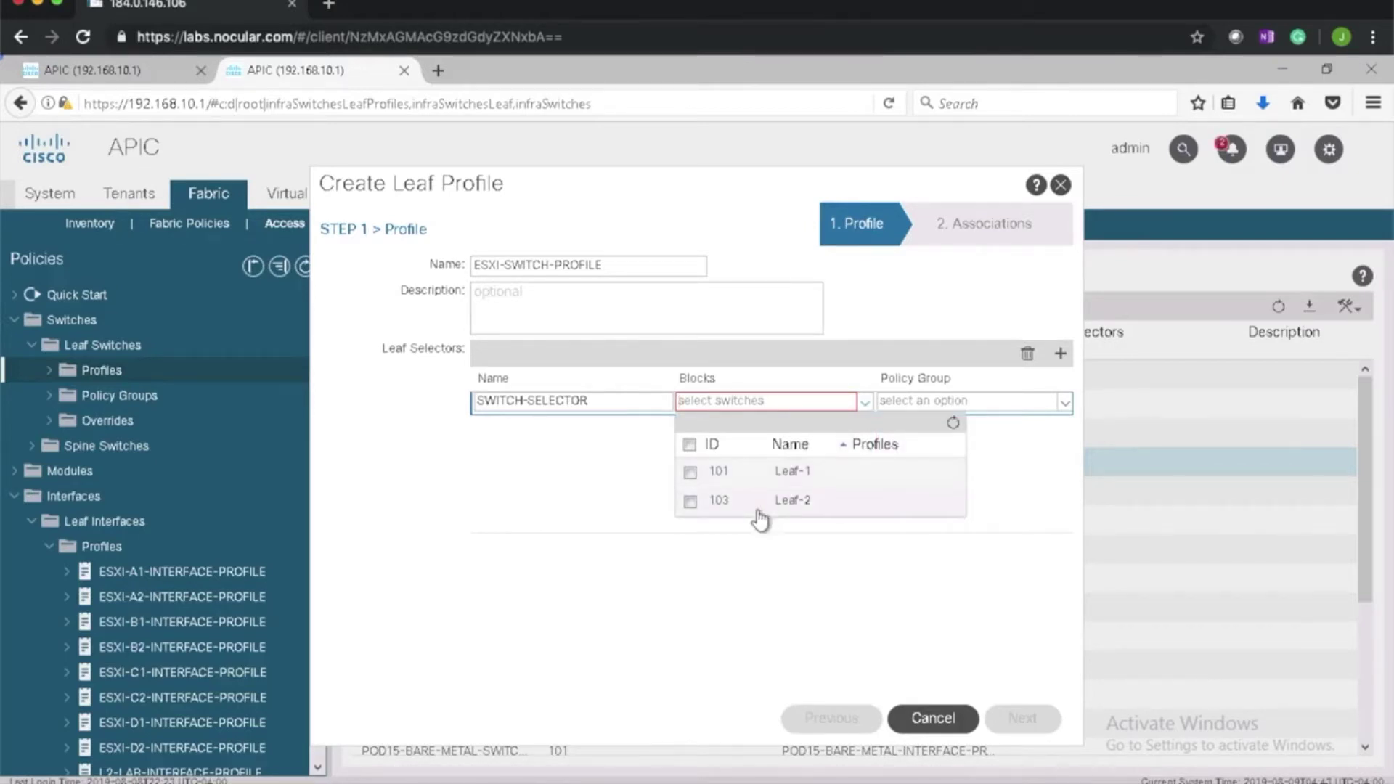
left_click(690, 501)
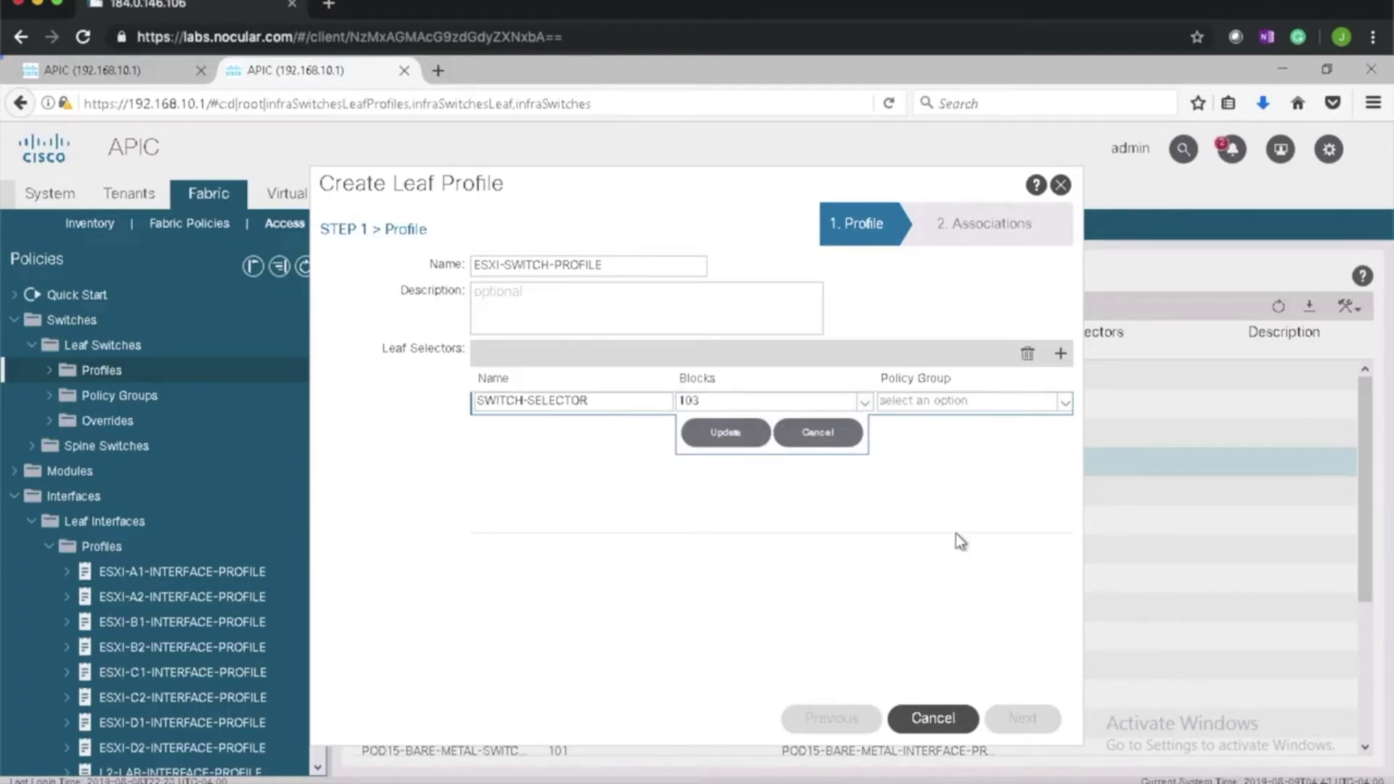
left_click(725, 431)
left_click(1022, 718)
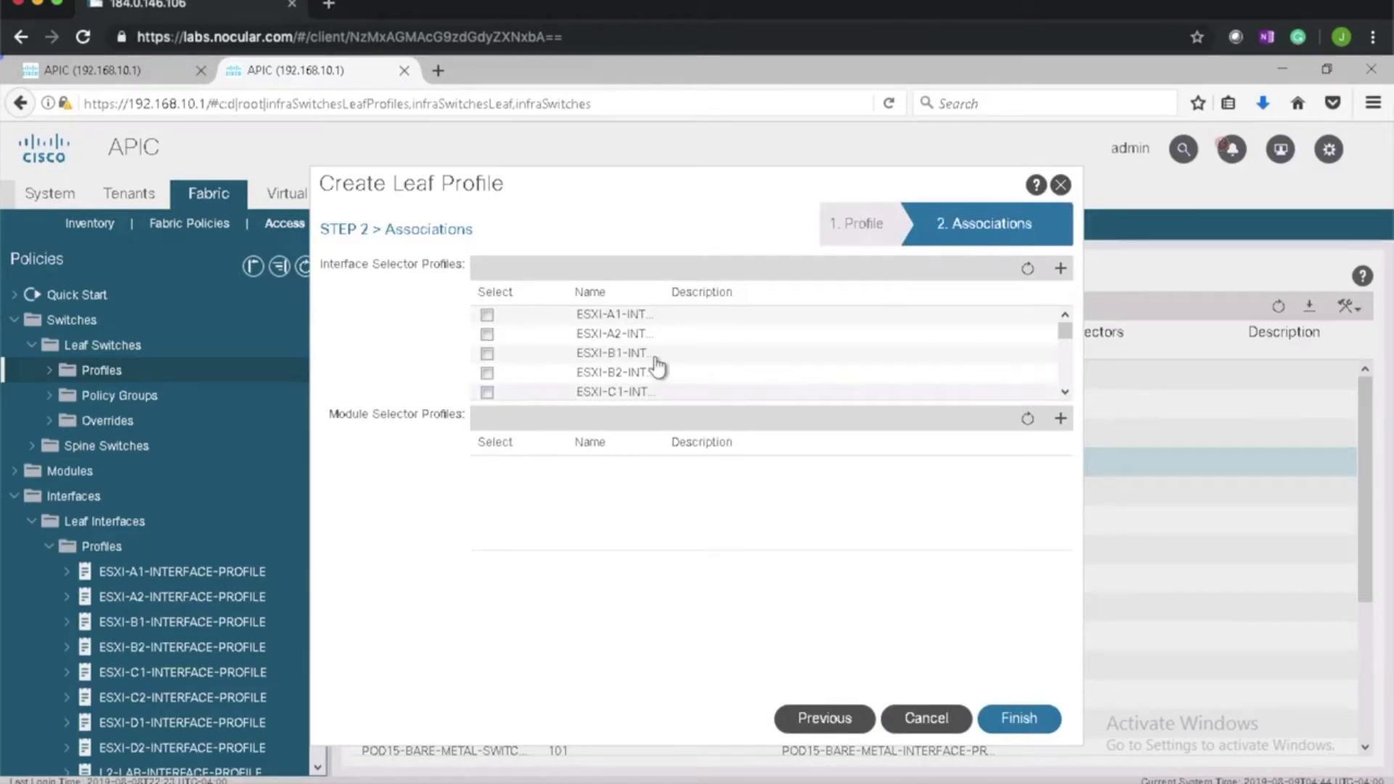
Tick ESXI-B2-INTERFACE-PROFILE in the associations step, then close the wizard.
scroll(655, 365, "down", 5)
scroll(656, 365, "up", 5)
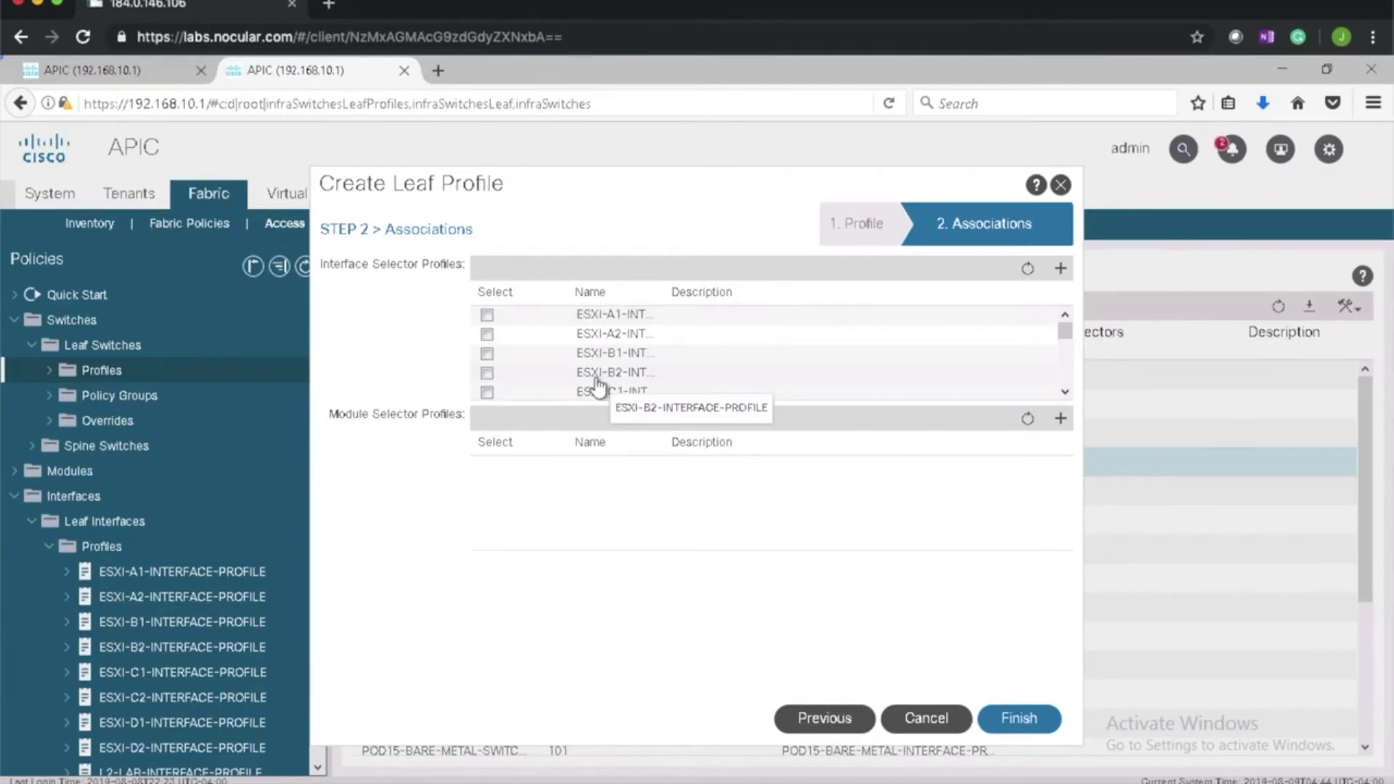
left_click(487, 372)
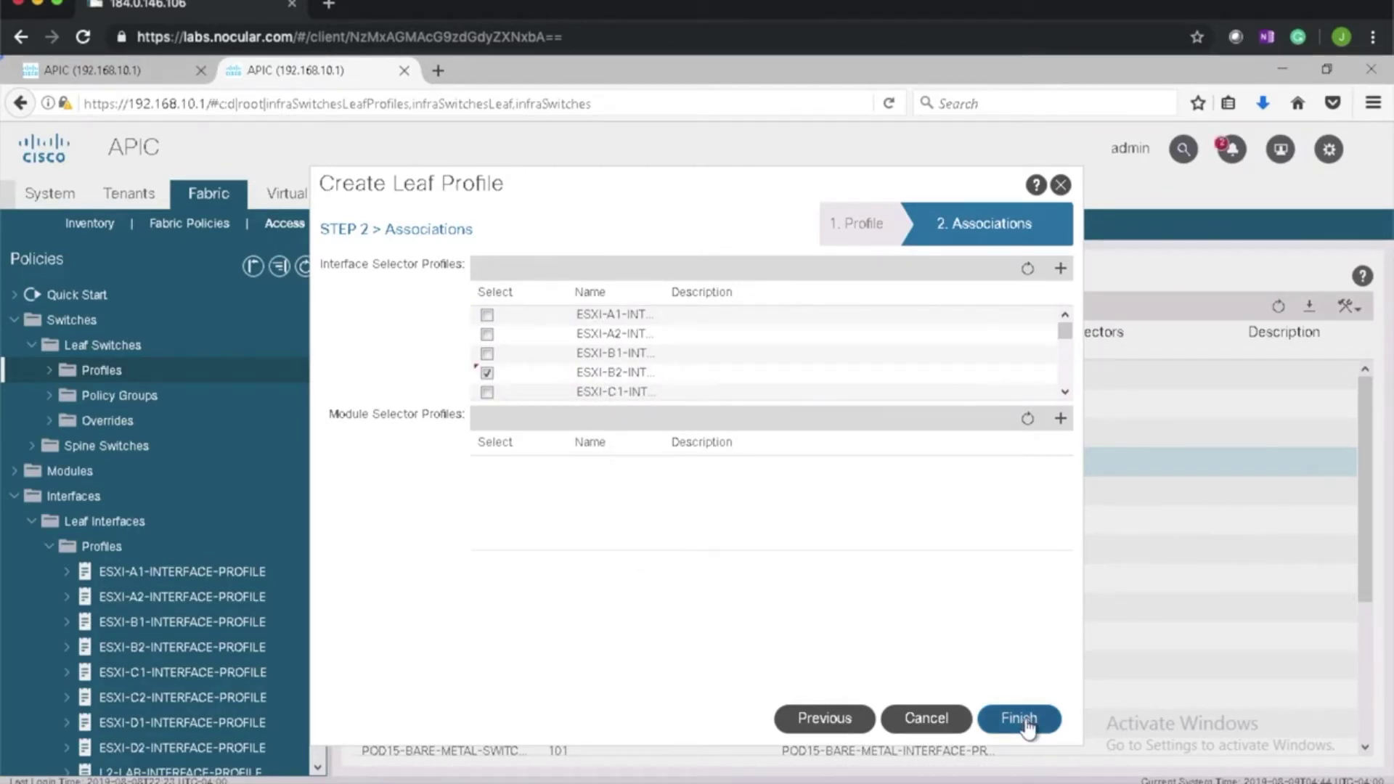
left_click(926, 719)
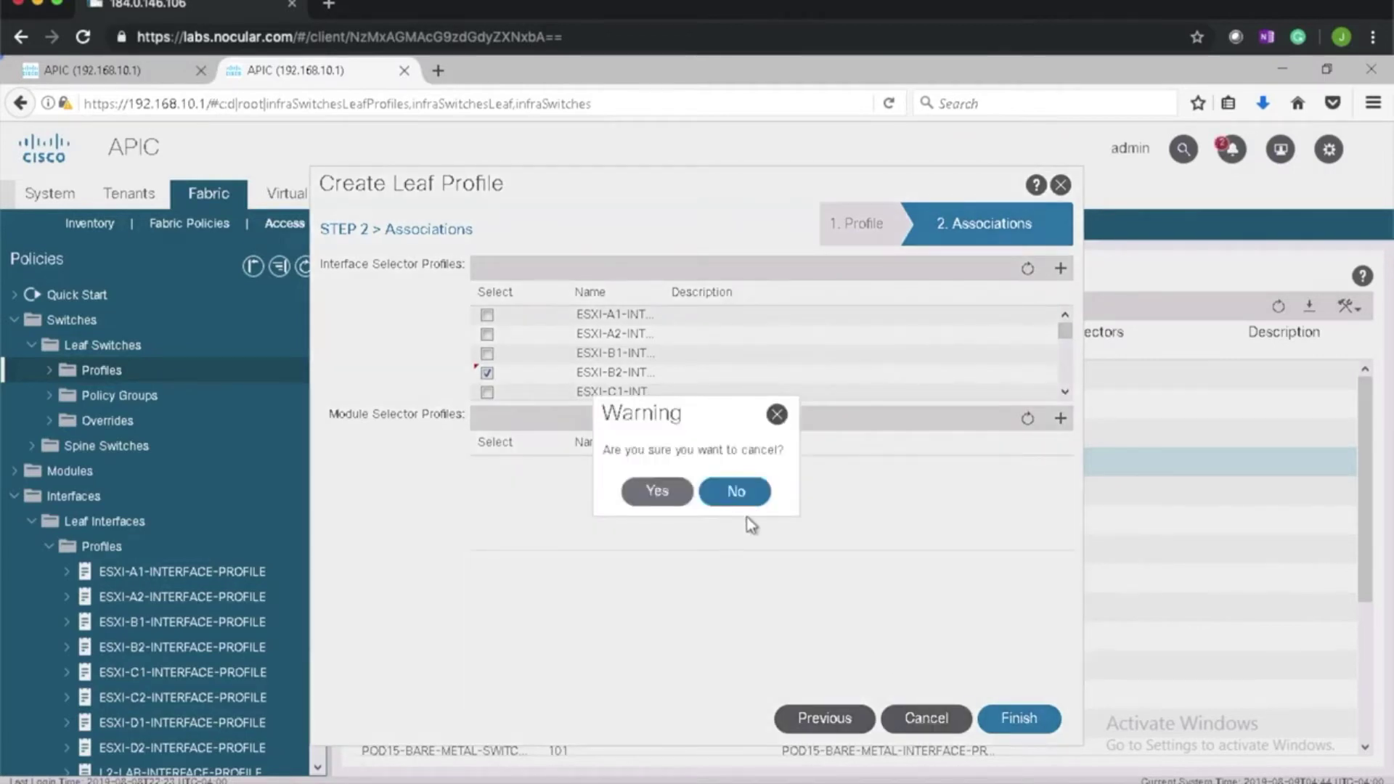
left_click(667, 494)
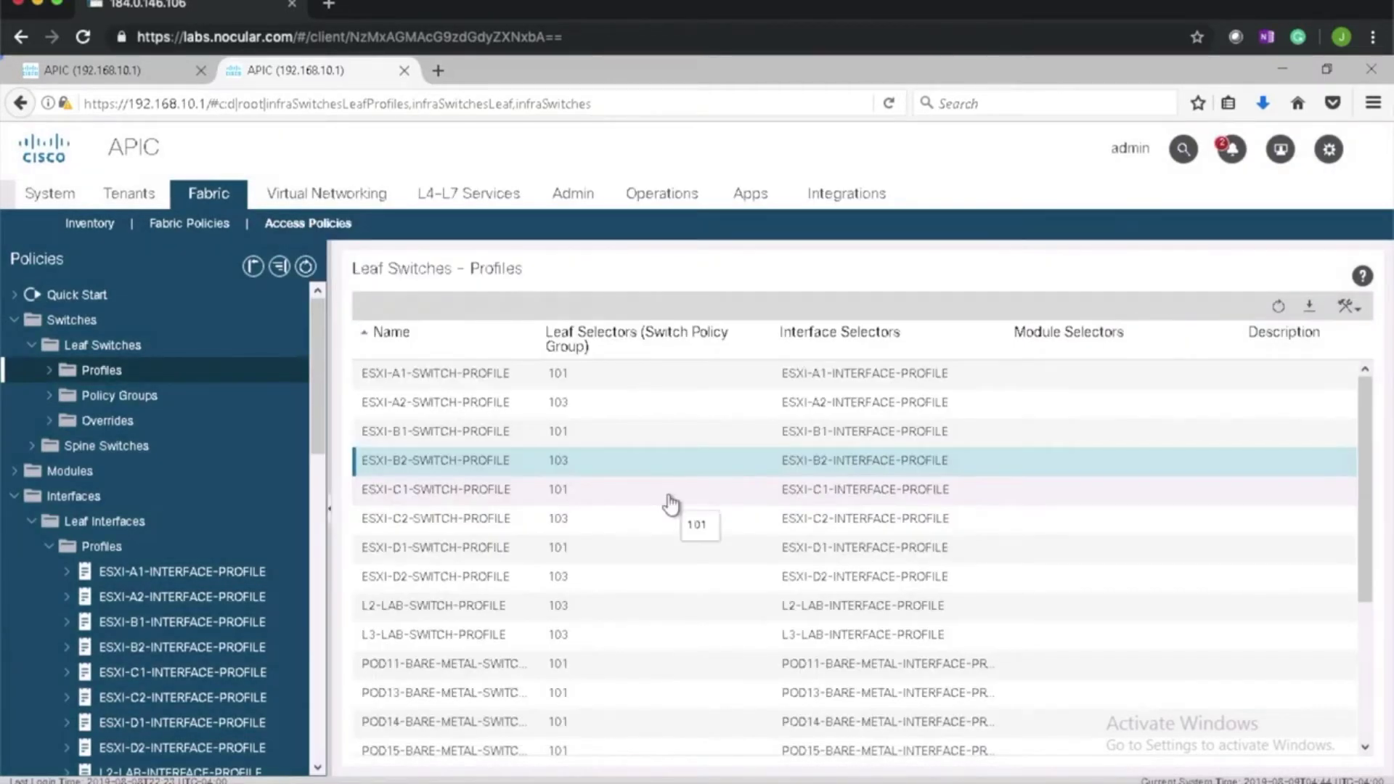
Open ESXI-B2-SWITCH-PROFILE and review its associated interface selector profiles for leaf 103.
double_click(472, 472)
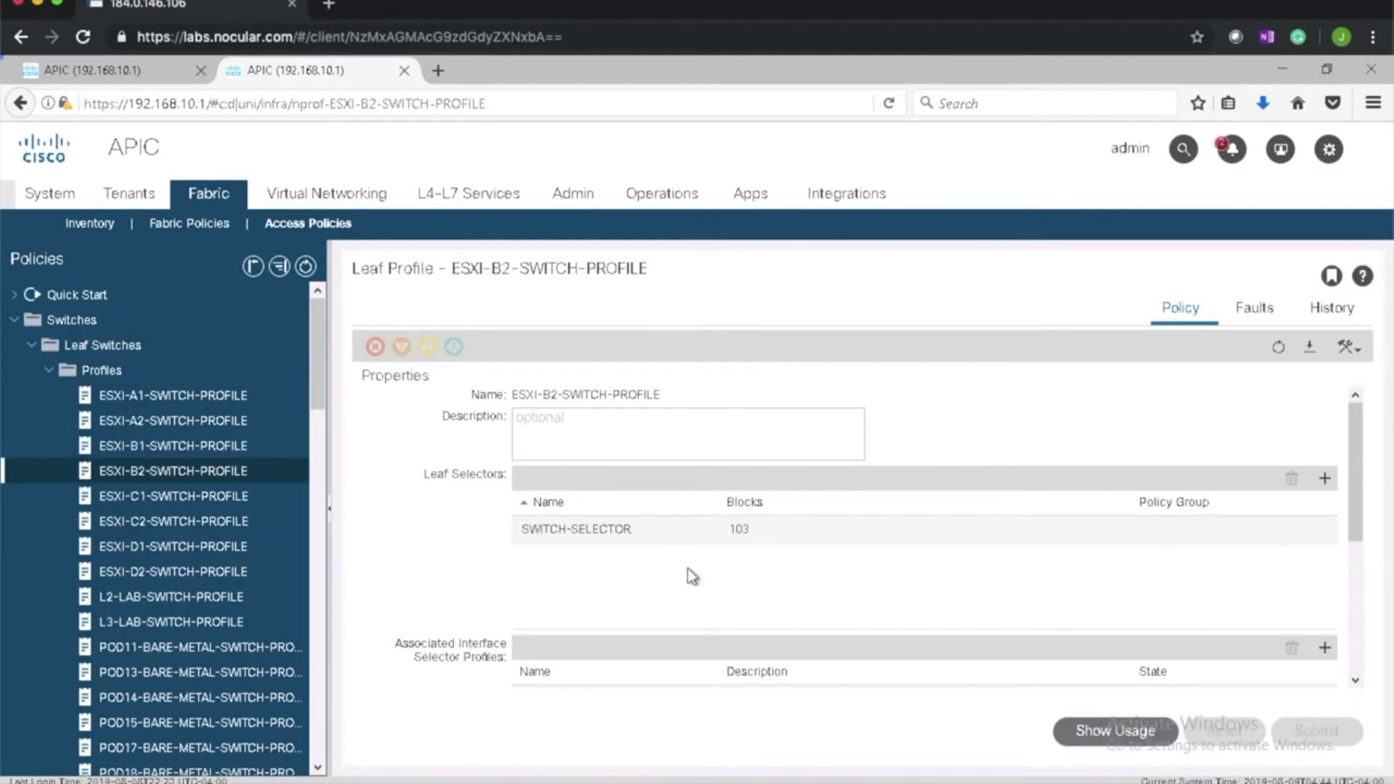
scroll(686, 577, "down", 2)
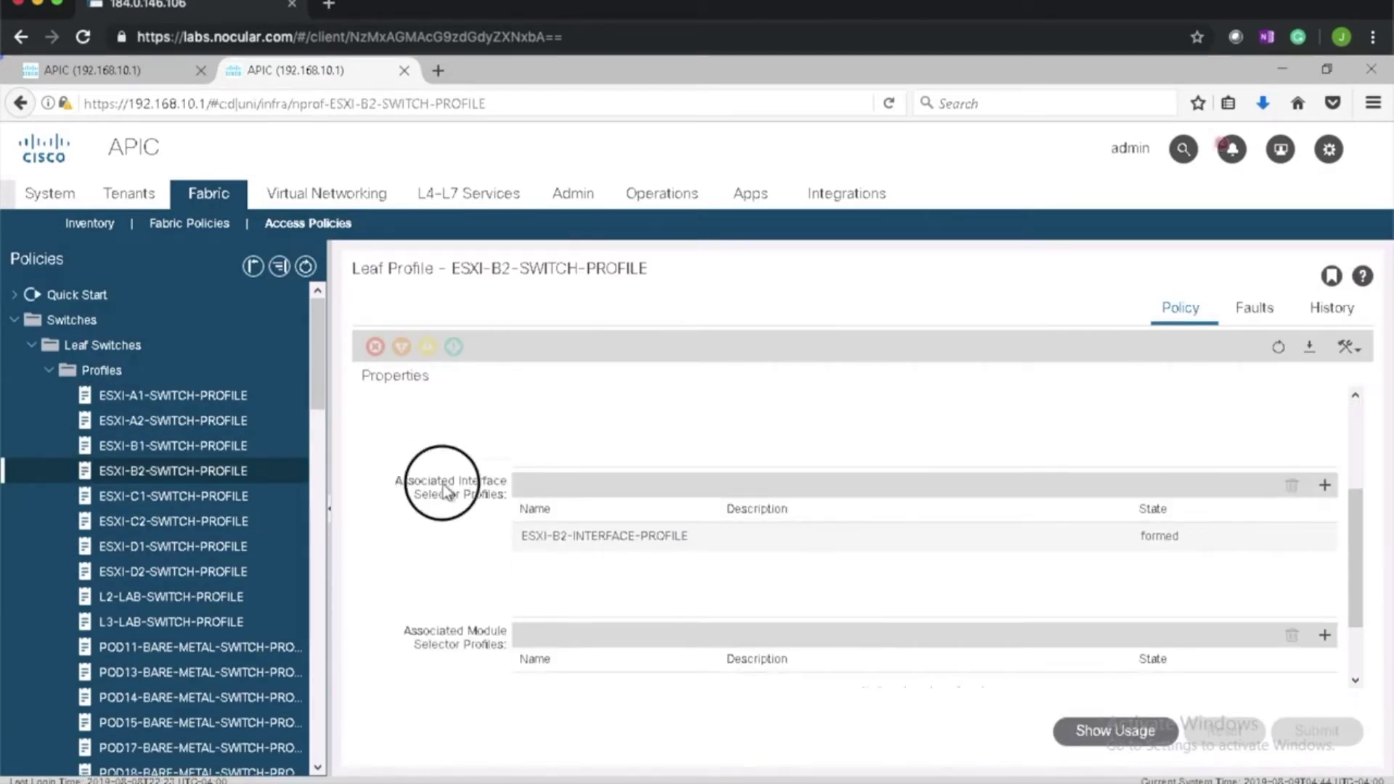
scroll(395, 490, "down", 1)
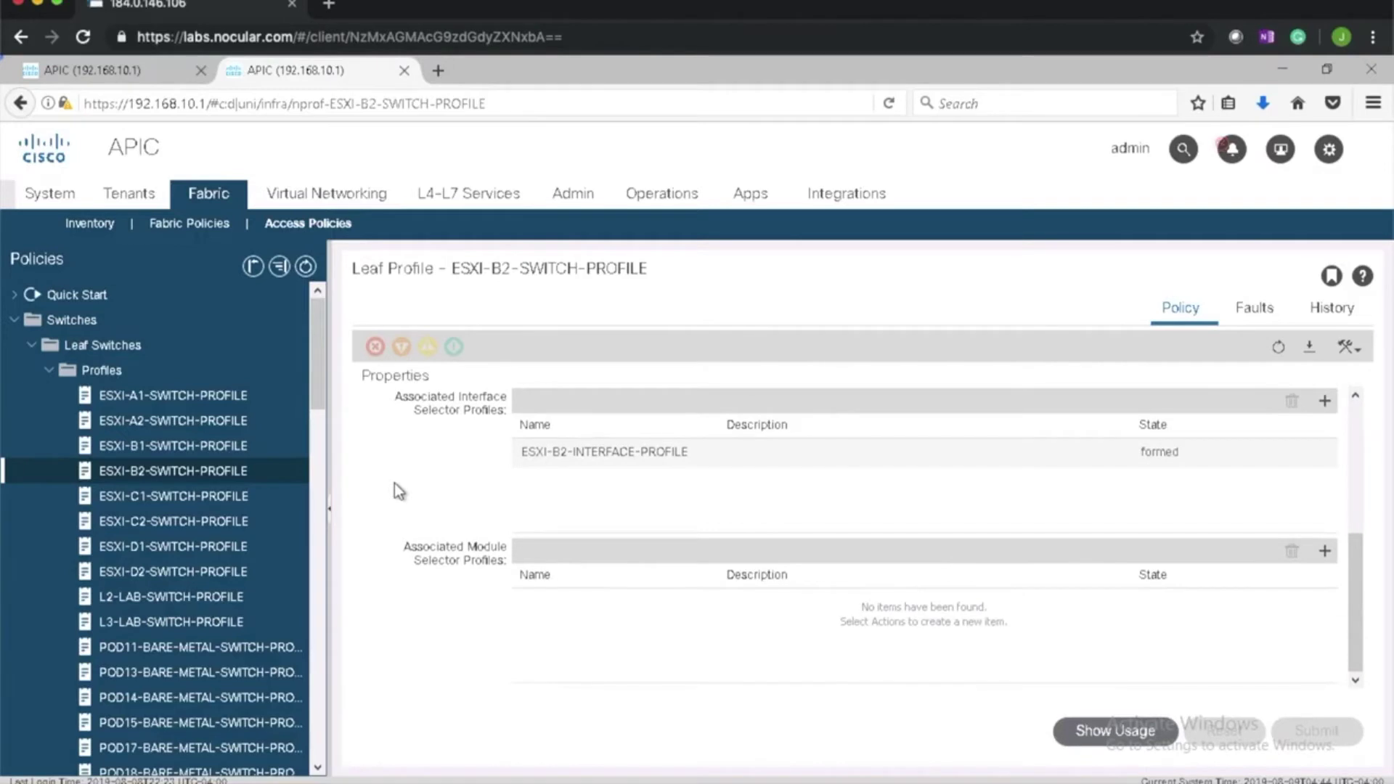
scroll(394, 482, "up", 3)
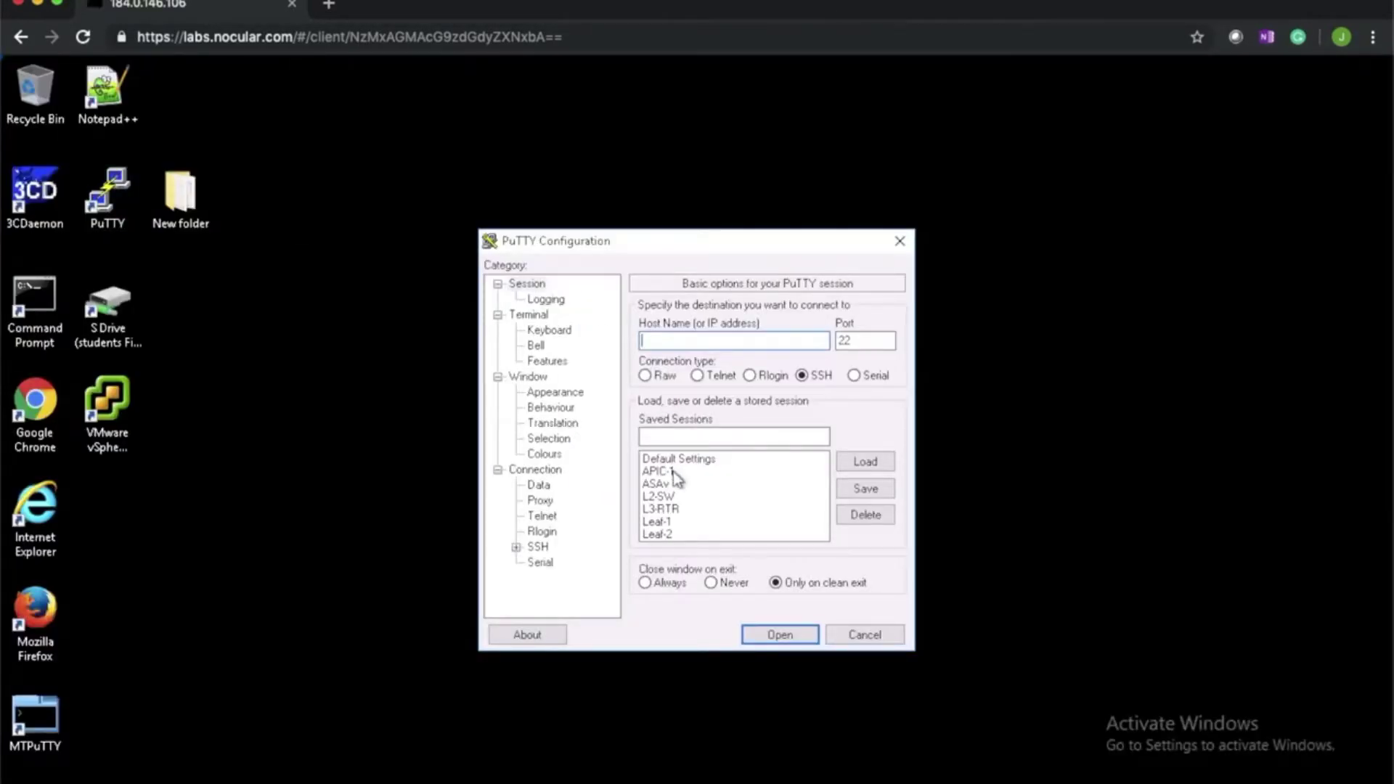
Log into the Leaf-2 session and run 'show int e1/36 bri'.
double_click(664, 534)
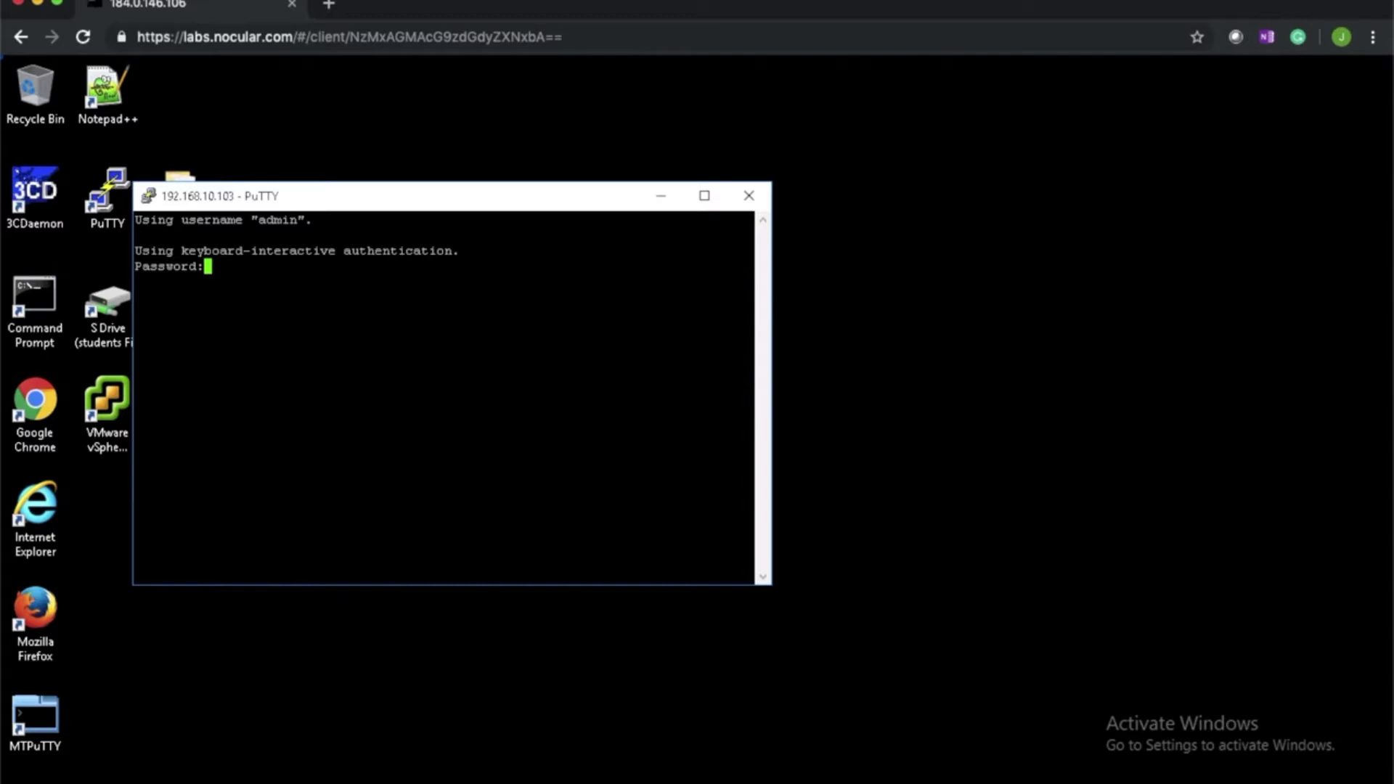
key("Return")
key("Return")
key("Return")
key("Return")
key("Return")
key("Return")
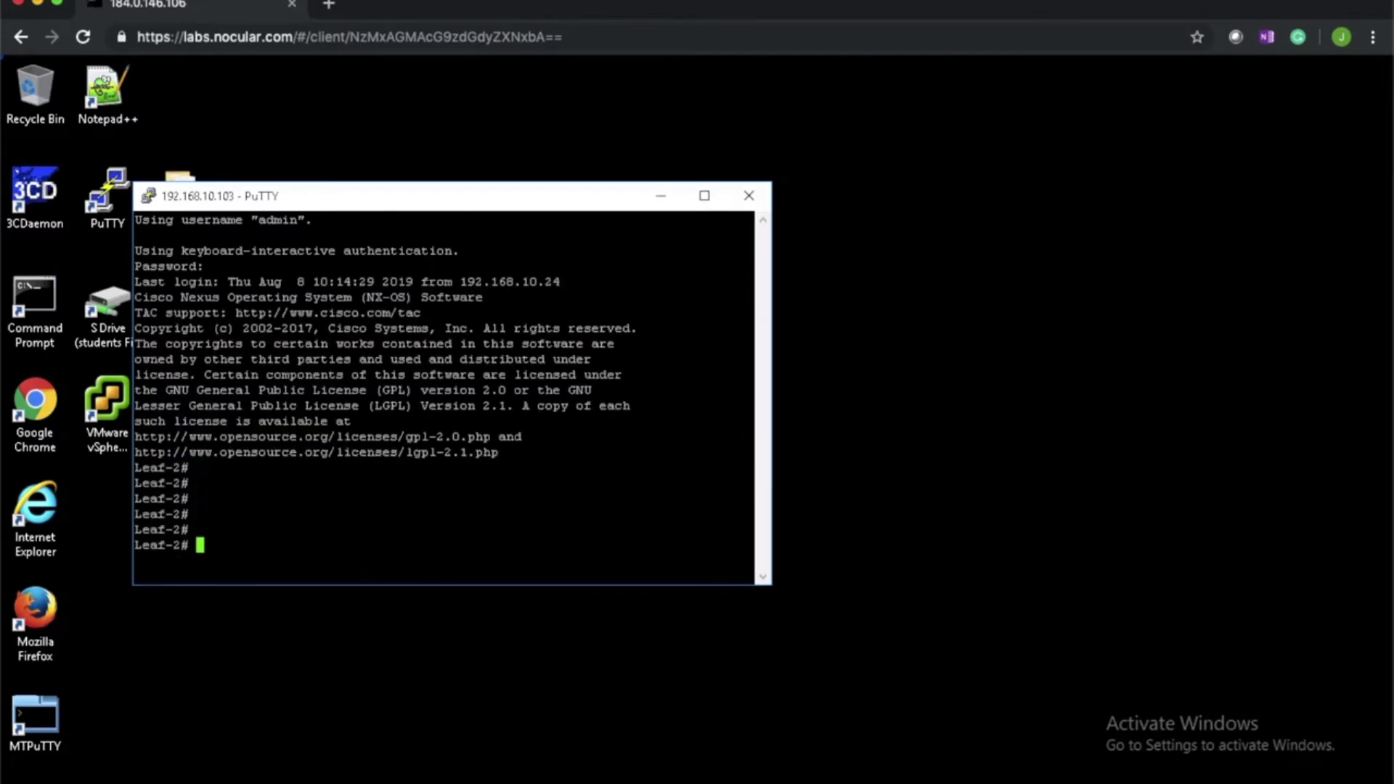
type("show int e1/36 bri")
key("Return")
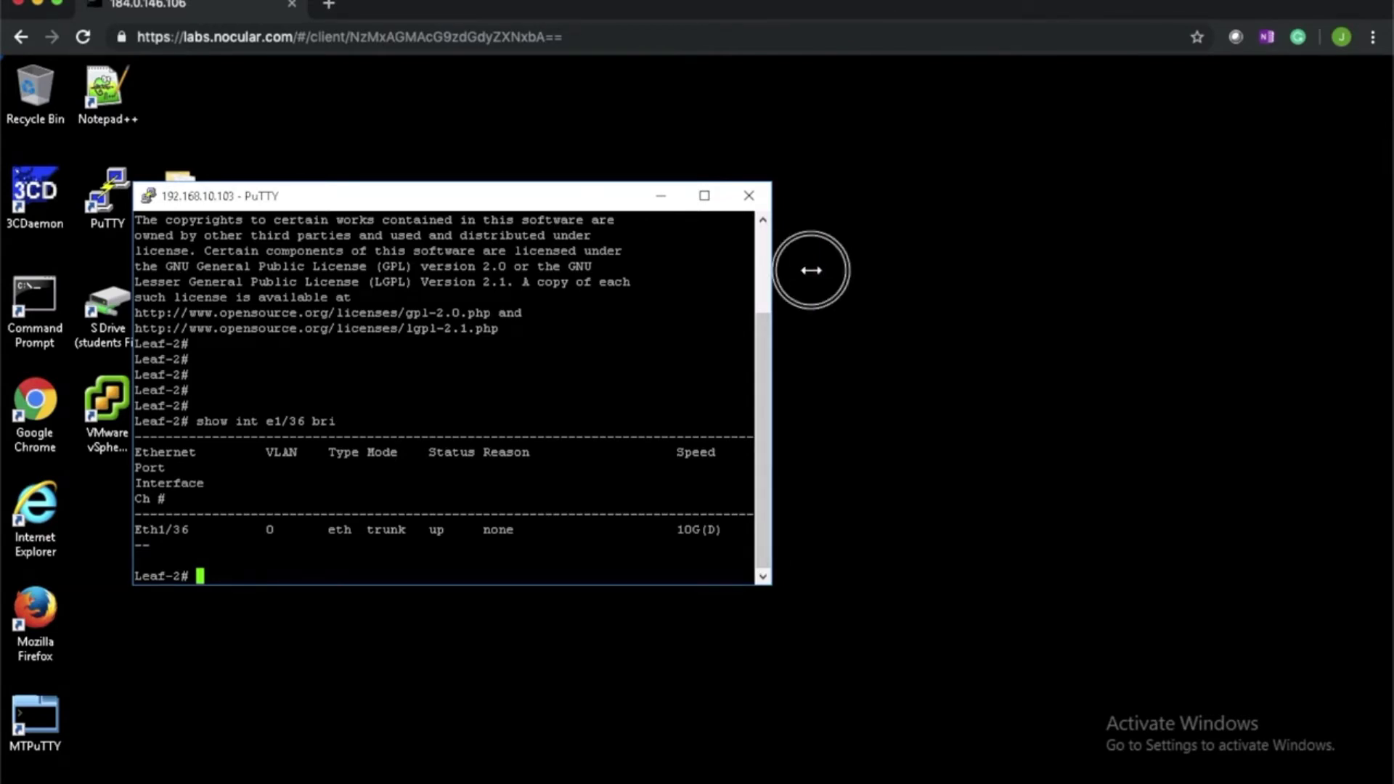
Widen the terminal, rerun the check, and highlight Eth1/36 up as a 10G trunk.
left_click_drag(811, 270, 1025, 285)
key("Up")
key("Return")
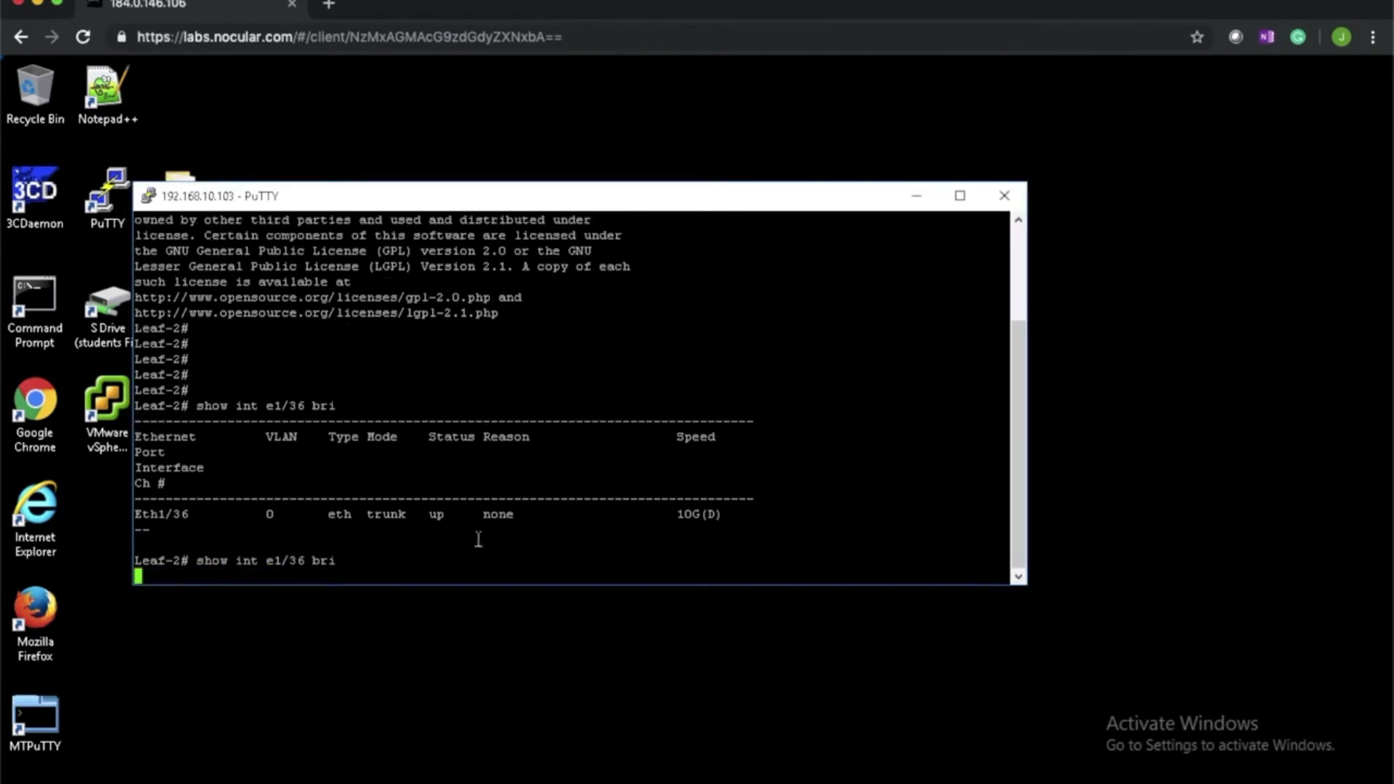
left_click_drag(523, 545, 308, 545)
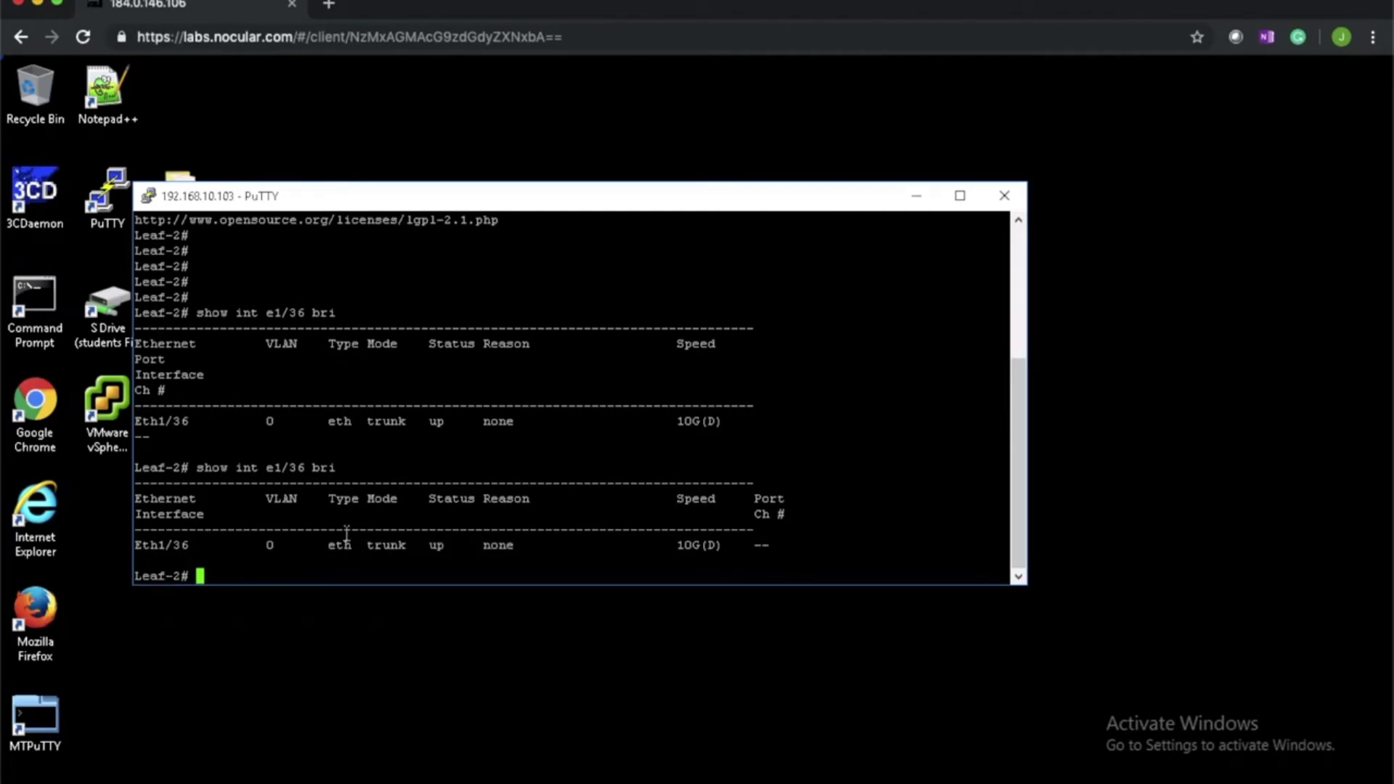
left_click(472, 697)
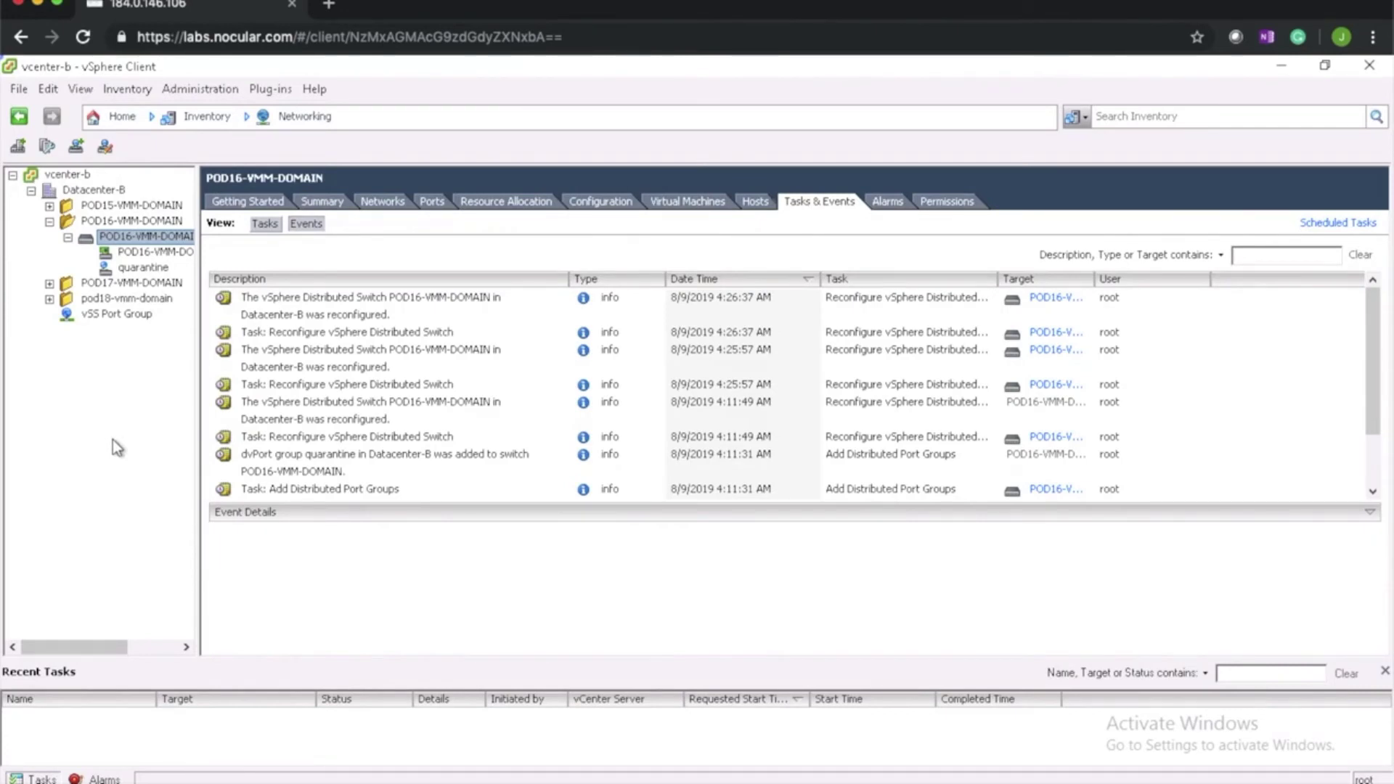
Add hosts to POD16-VMM-DOMAIN with vmnic6 on esxi-b1 and esxi-b2, finishing the wizard.
right_click(161, 242)
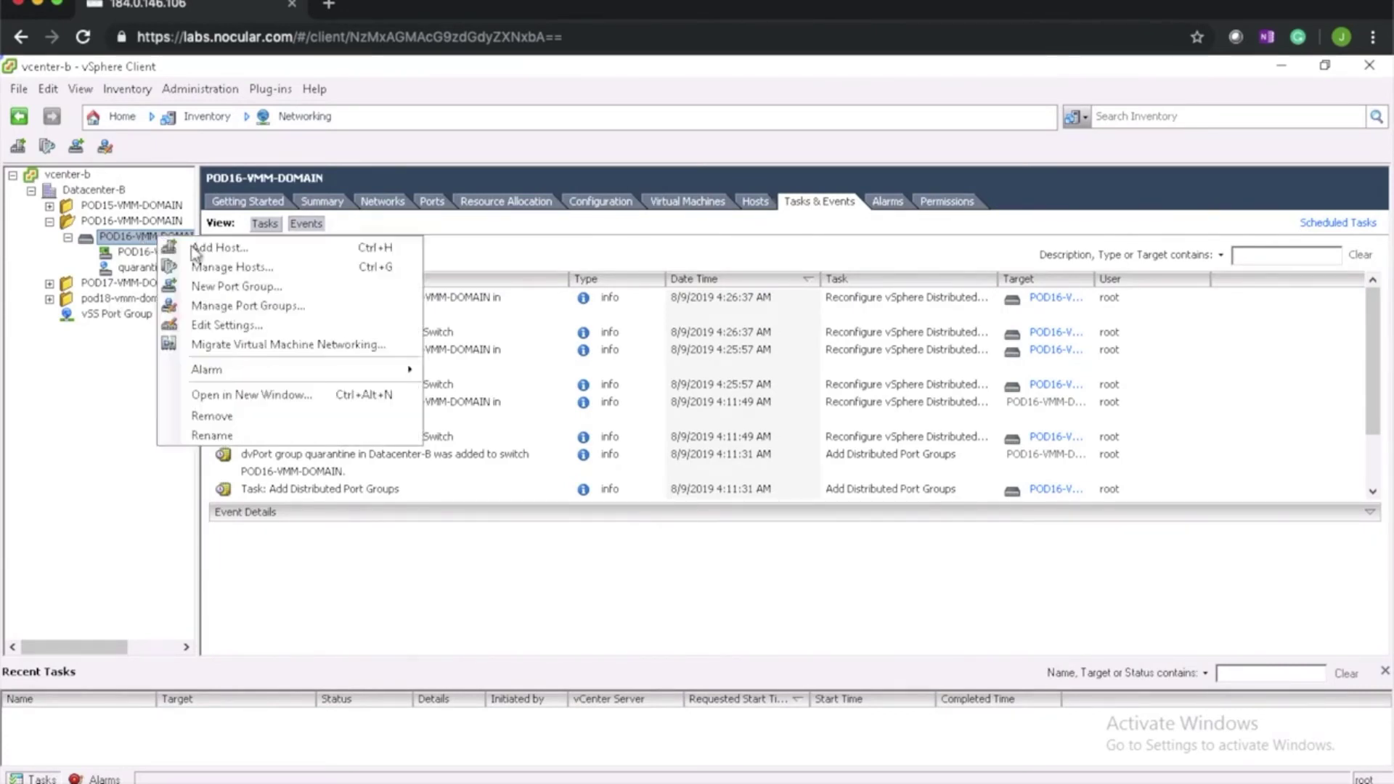
left_click(213, 249)
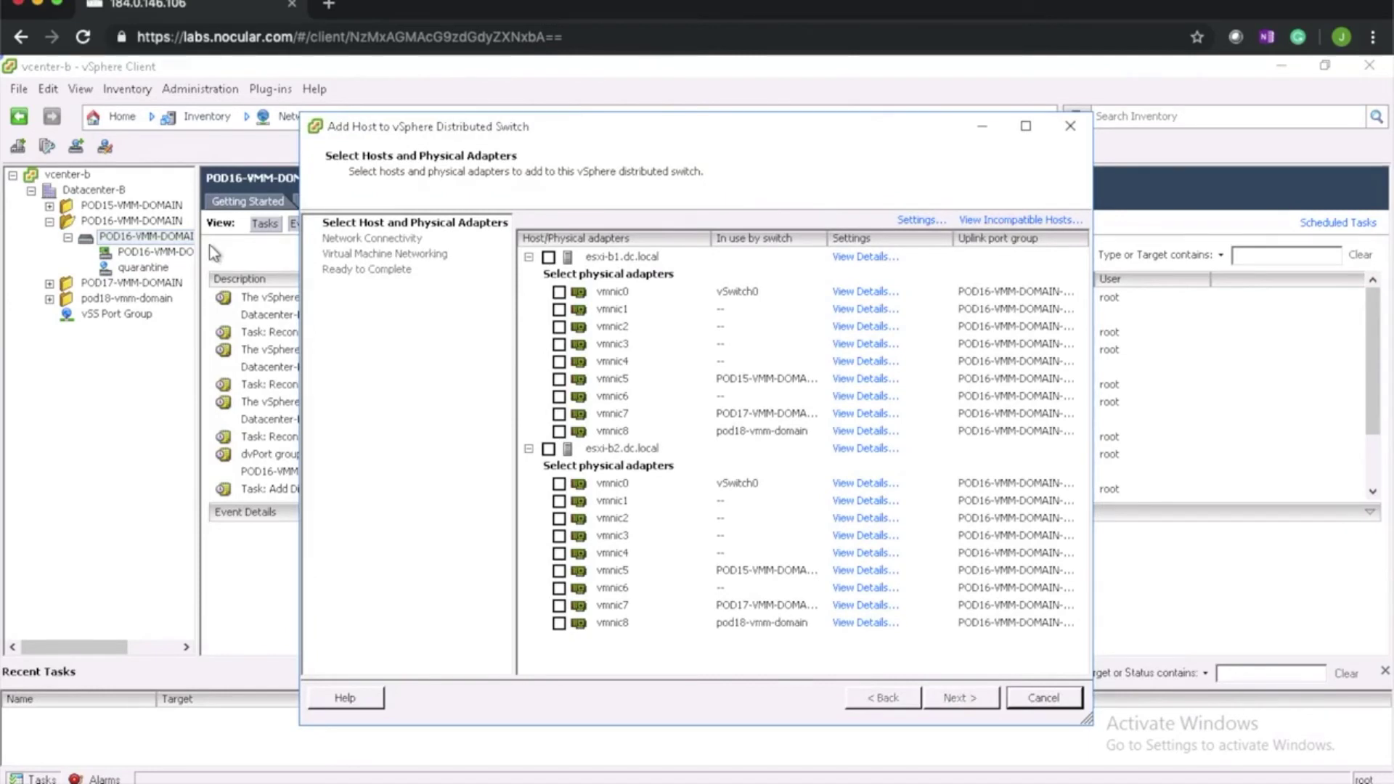
left_click(558, 396)
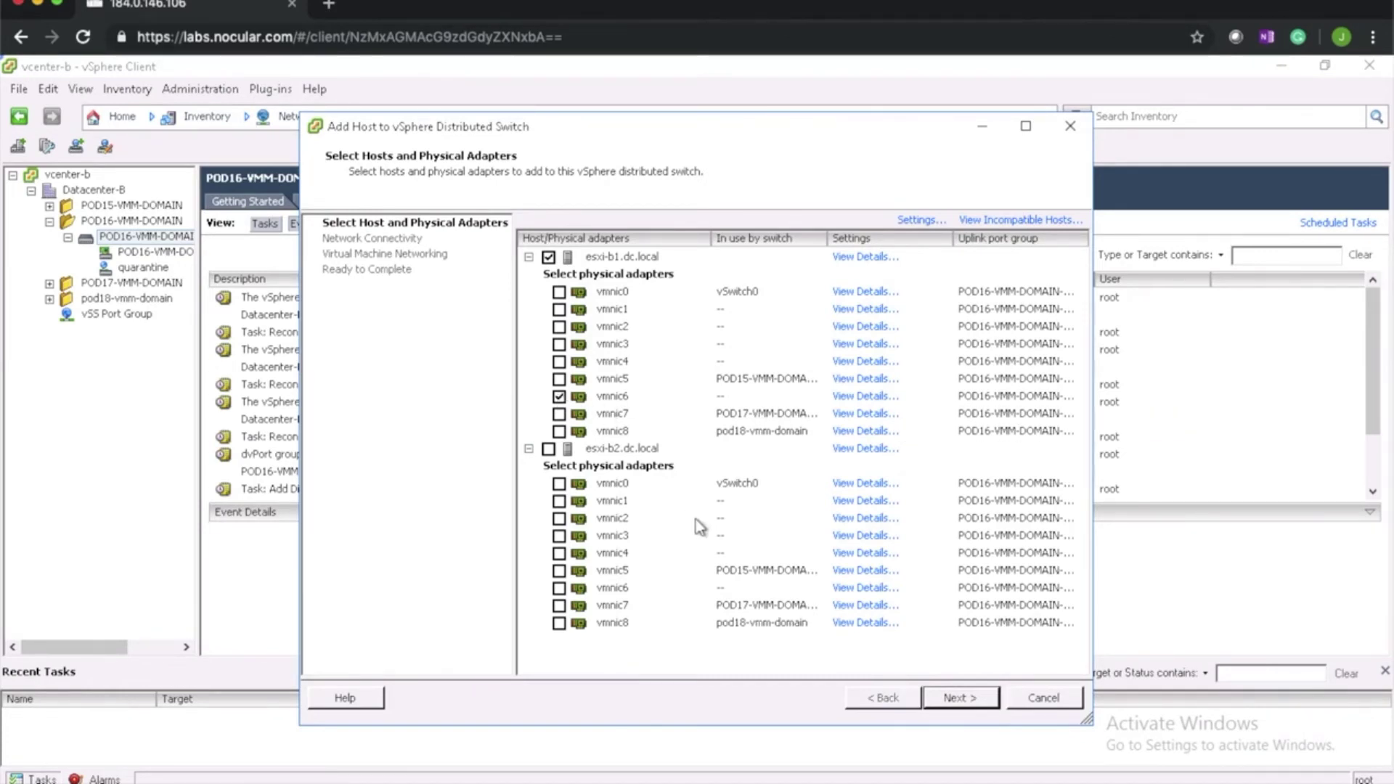
left_click(559, 588)
left_click(958, 699)
left_click(959, 699)
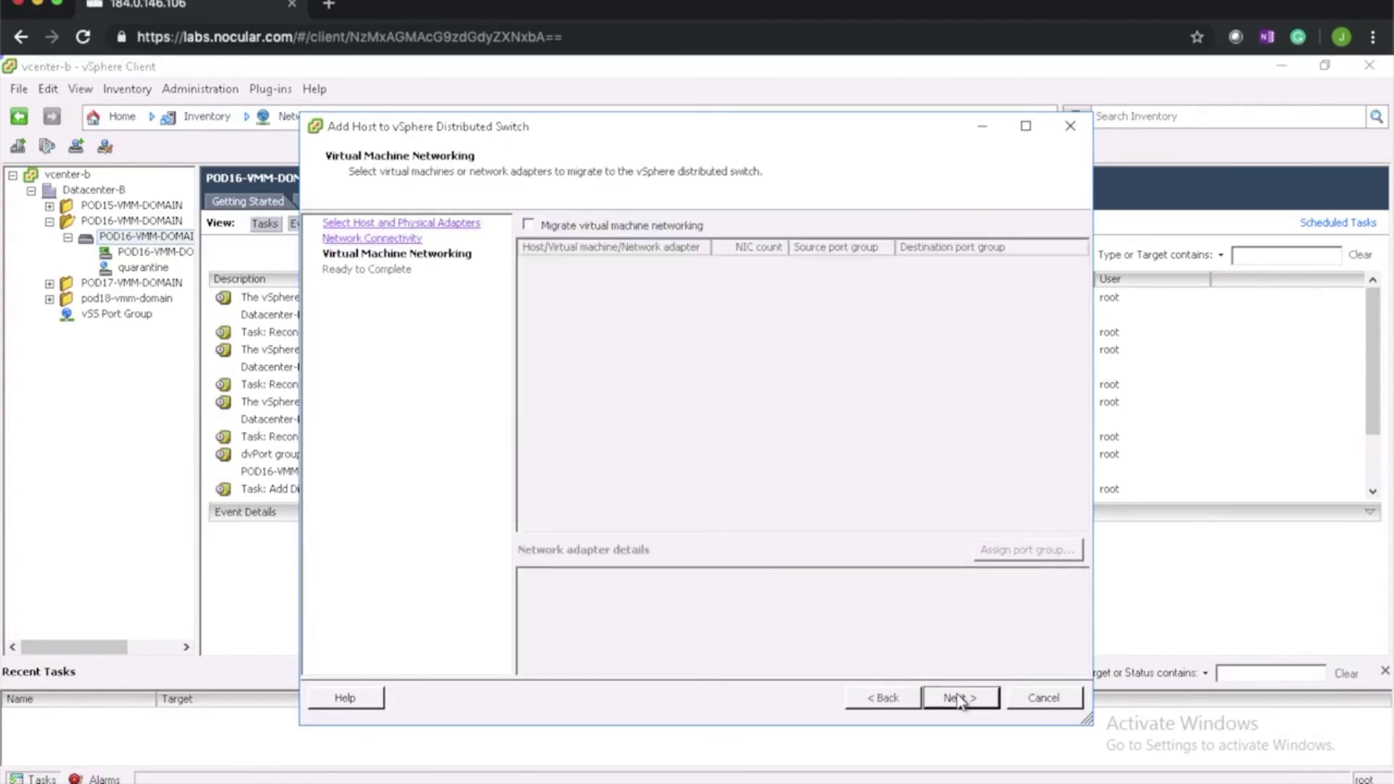
left_click(960, 699)
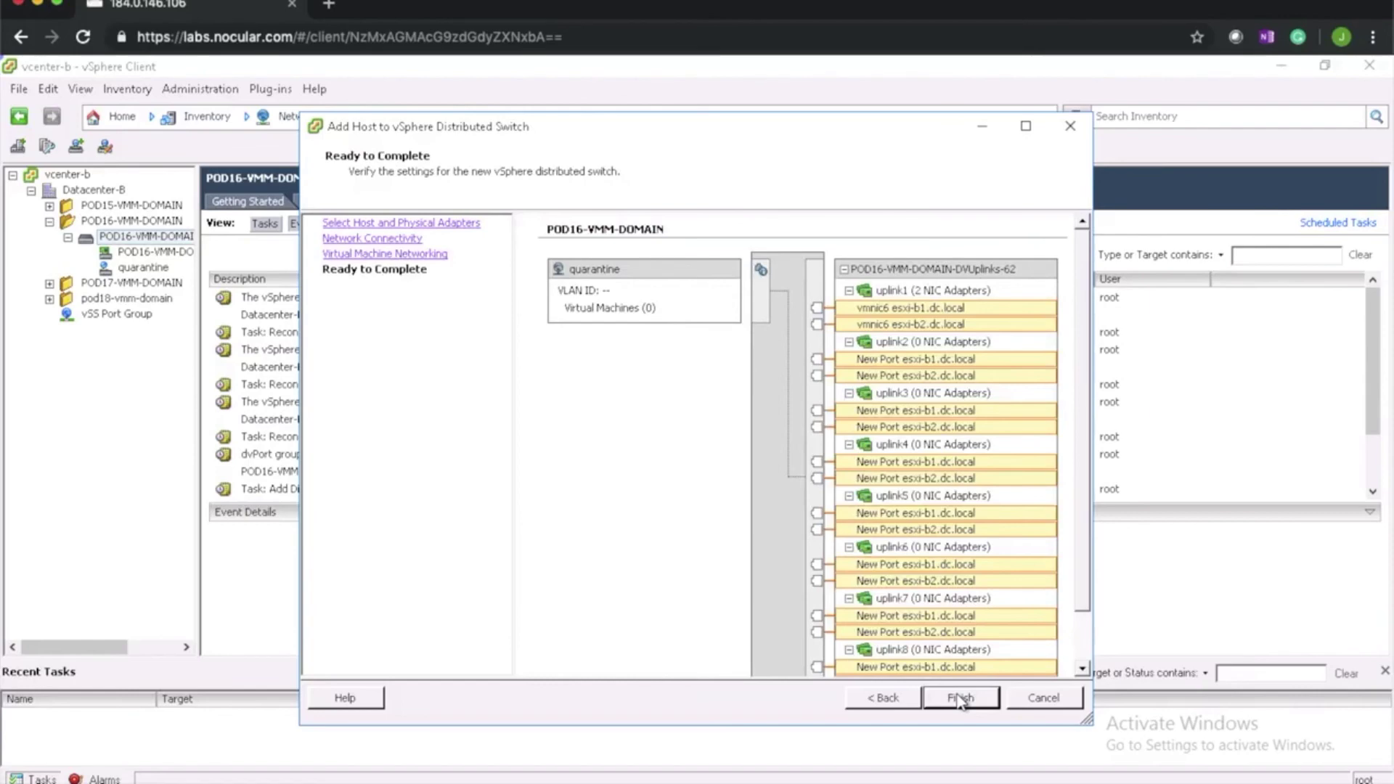
left_click(960, 699)
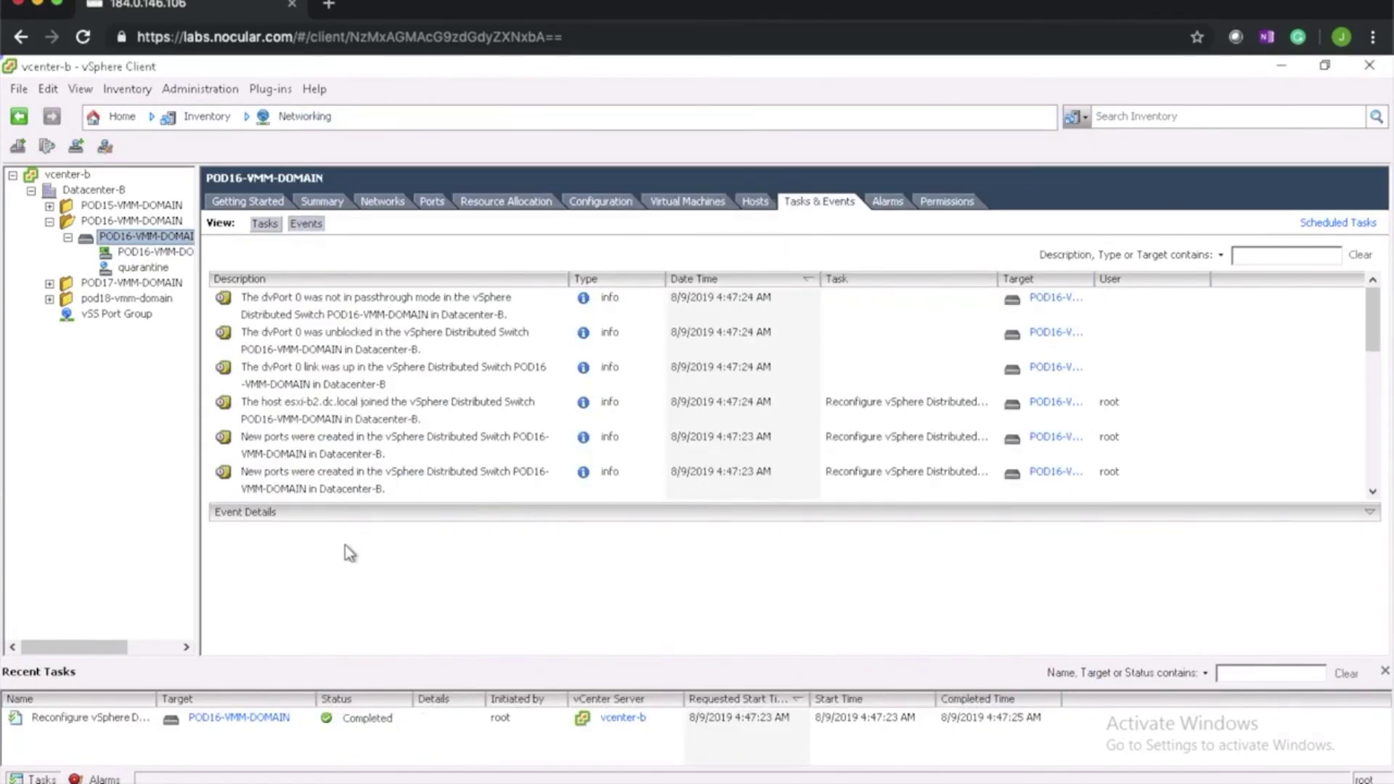
Run 'show cdp nei' on Leaf-2 and highlight the three ESXi-B2 rows on Eth1/36.
key("alt+Tab")
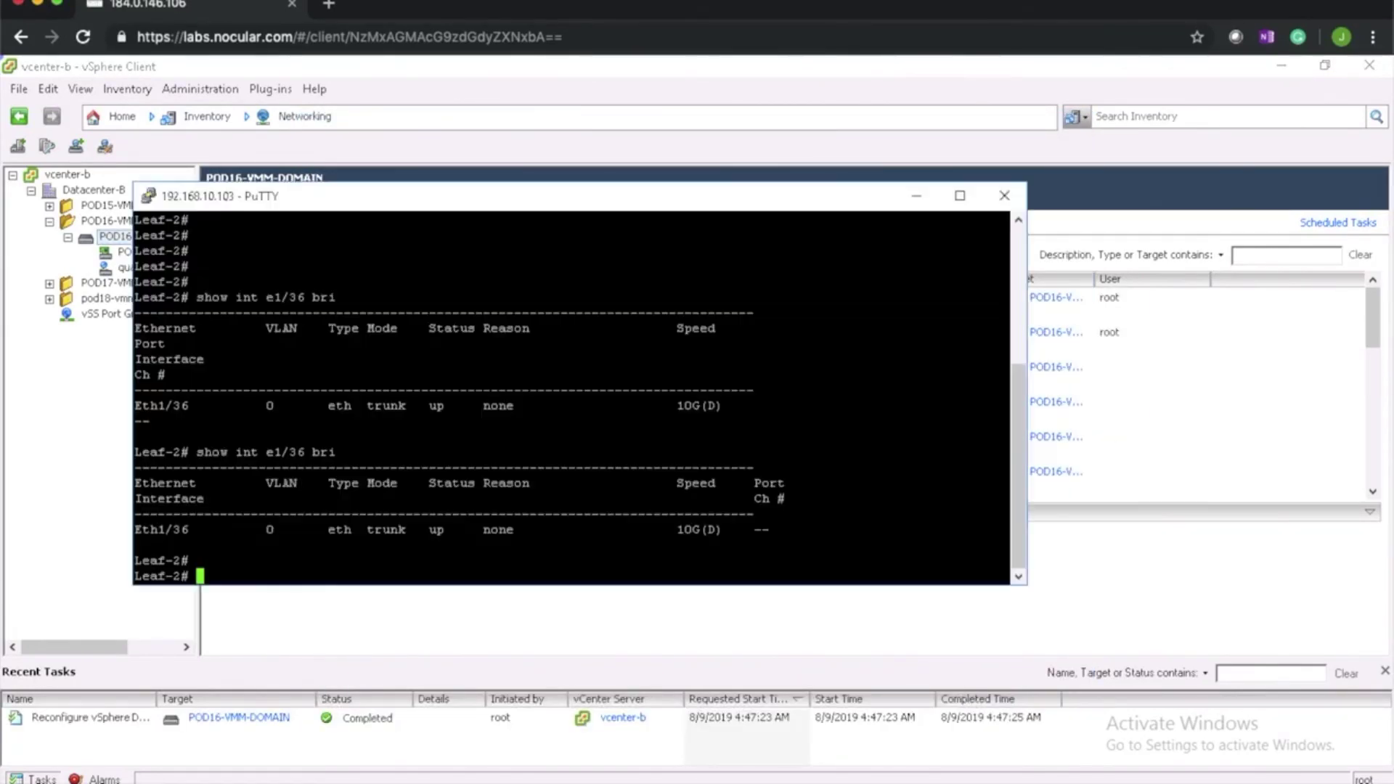
key("Return")
key("Return")
key("Return")
key("Return")
key("Return")
key("Return")
type("show ")
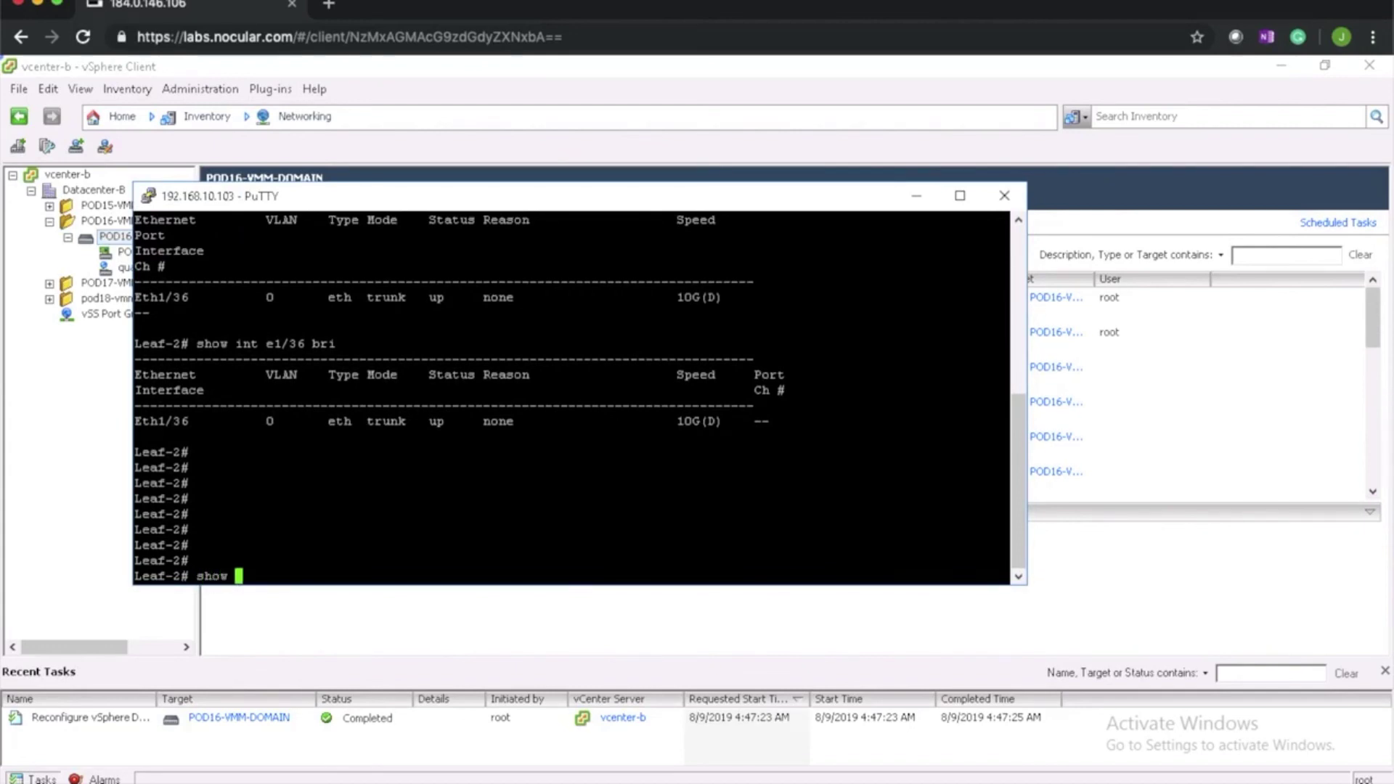
type("cdp nei")
key("Return")
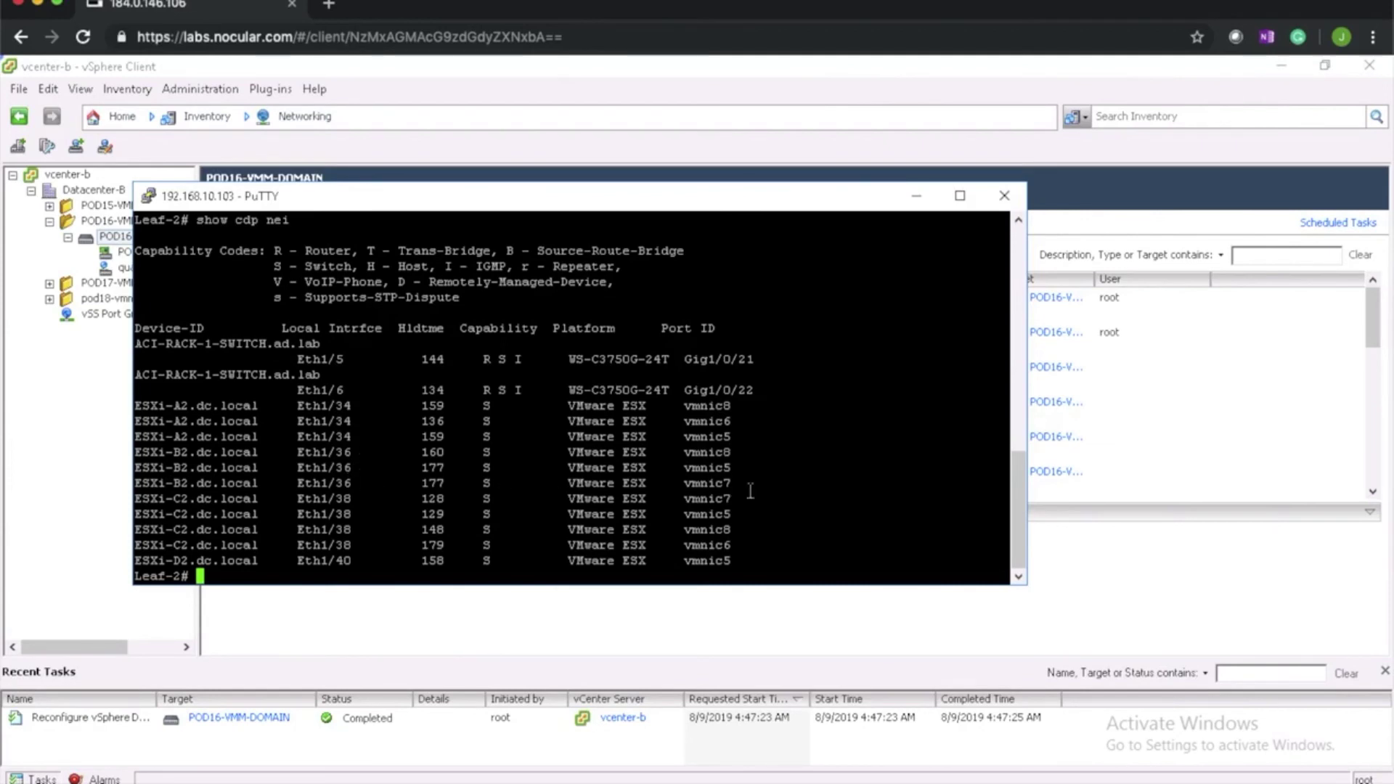
left_click(178, 452)
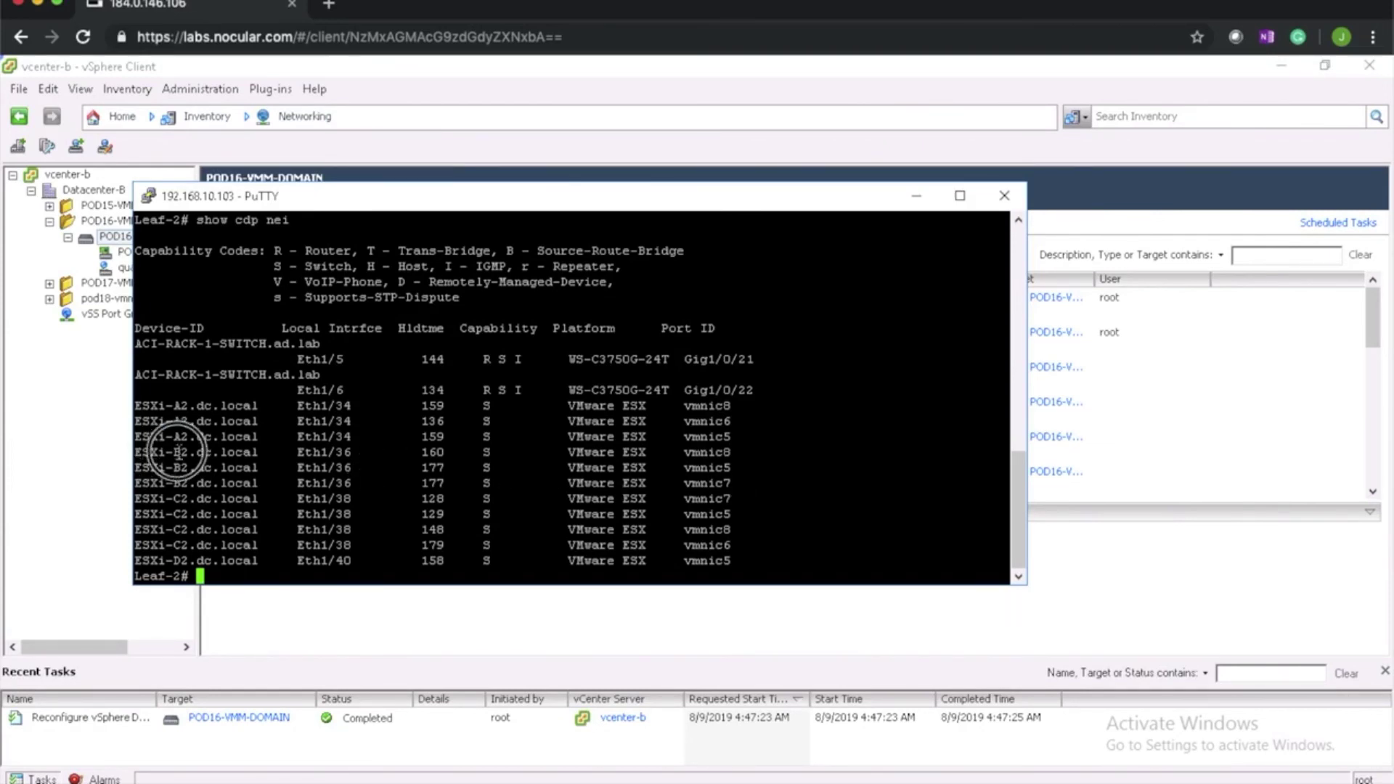
left_click_drag(178, 451, 362, 484)
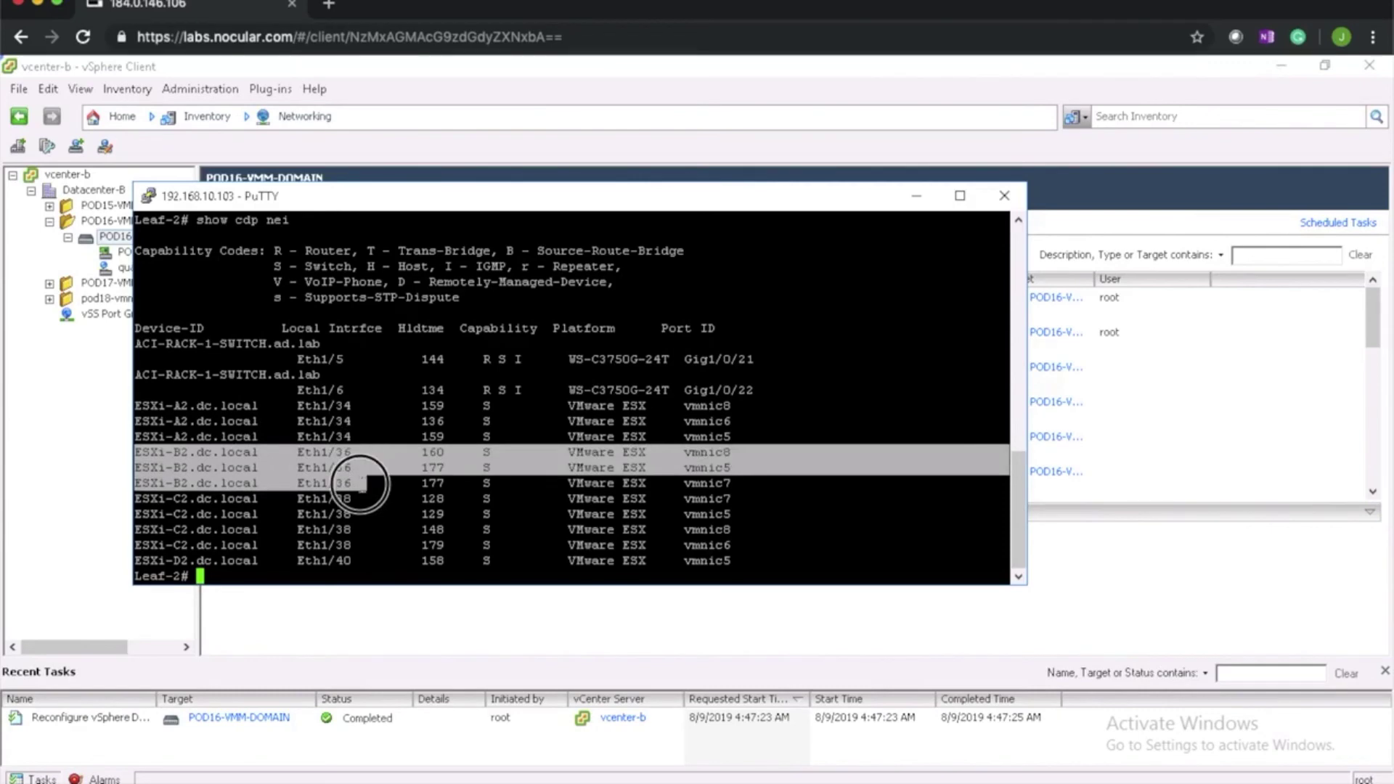